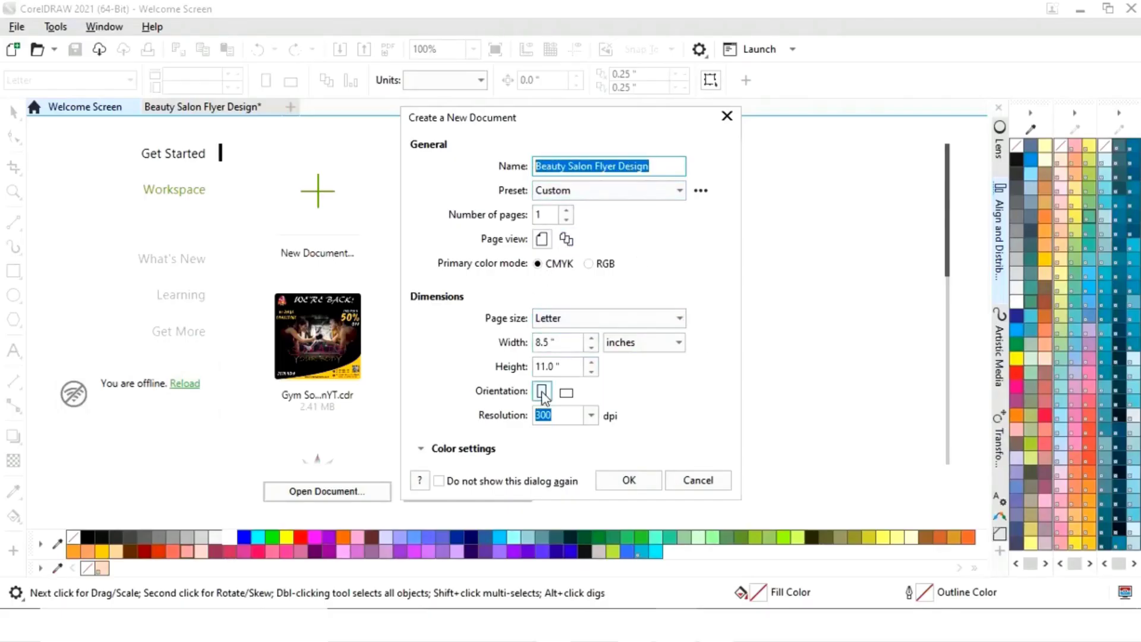
Create the portrait Letter document in CMYK at 300 dpi and draw a rectangle about 5.6 by 8.1 inches on its page.
click(630, 482)
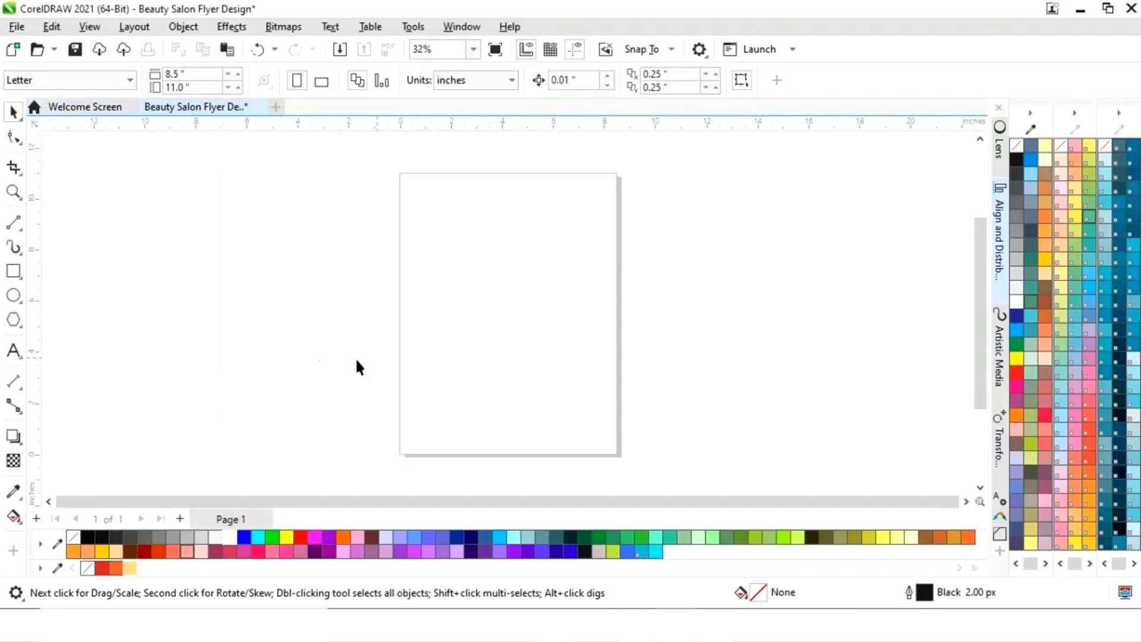
click(16, 272)
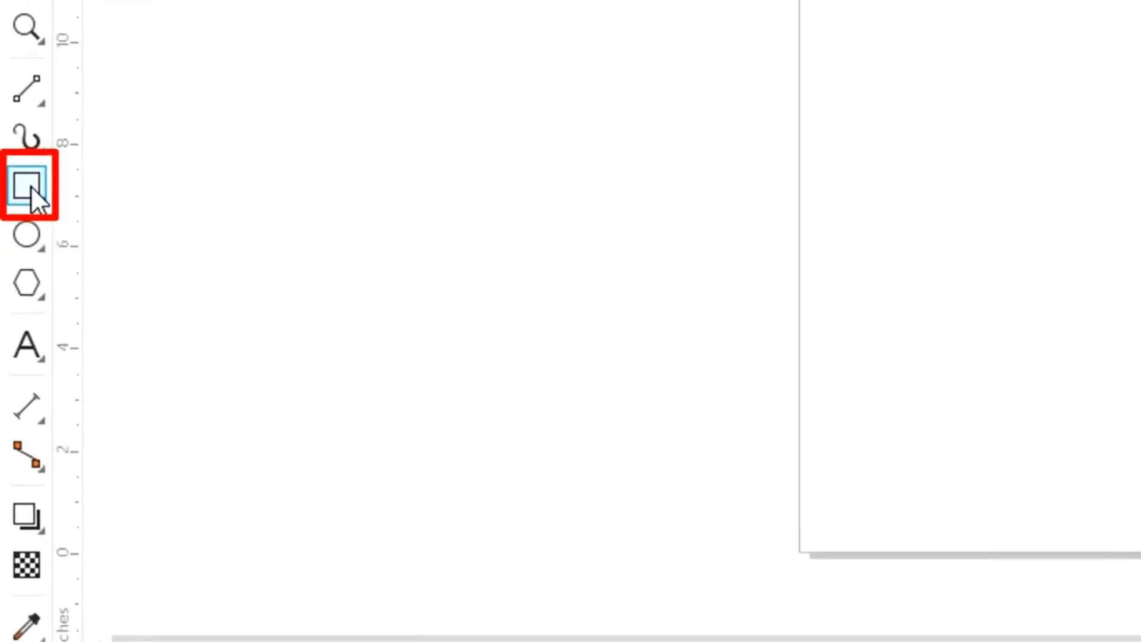
drag(732, 144, 952, 471)
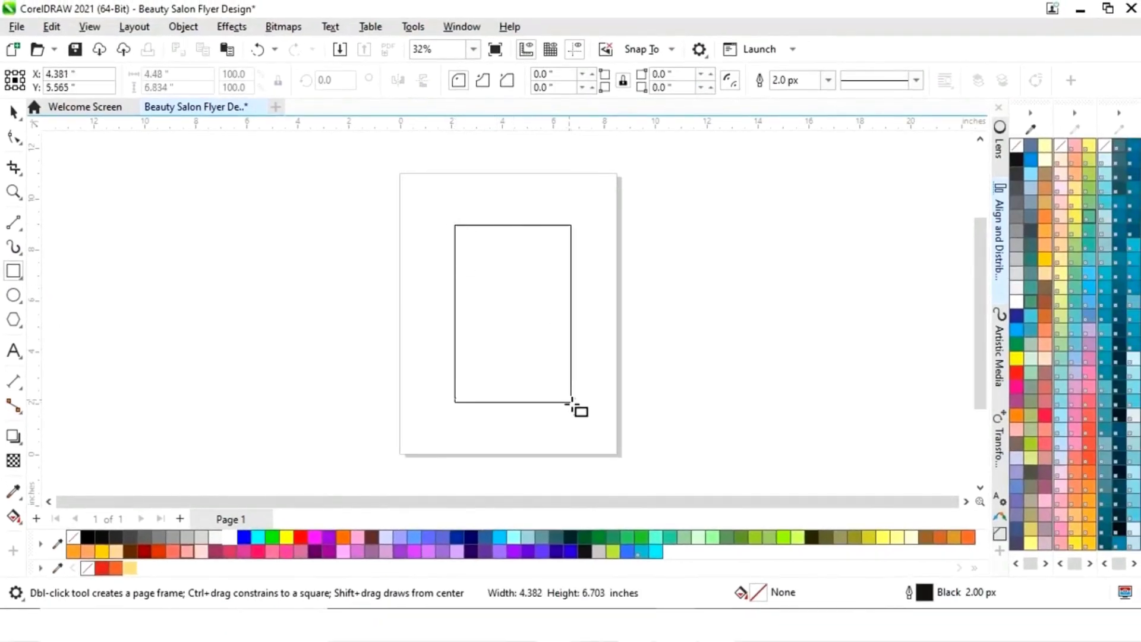
drag(591, 427, 598, 432)
Set the rectangle's size to 8.5 inches wide and 11 inches high.
click(159, 73)
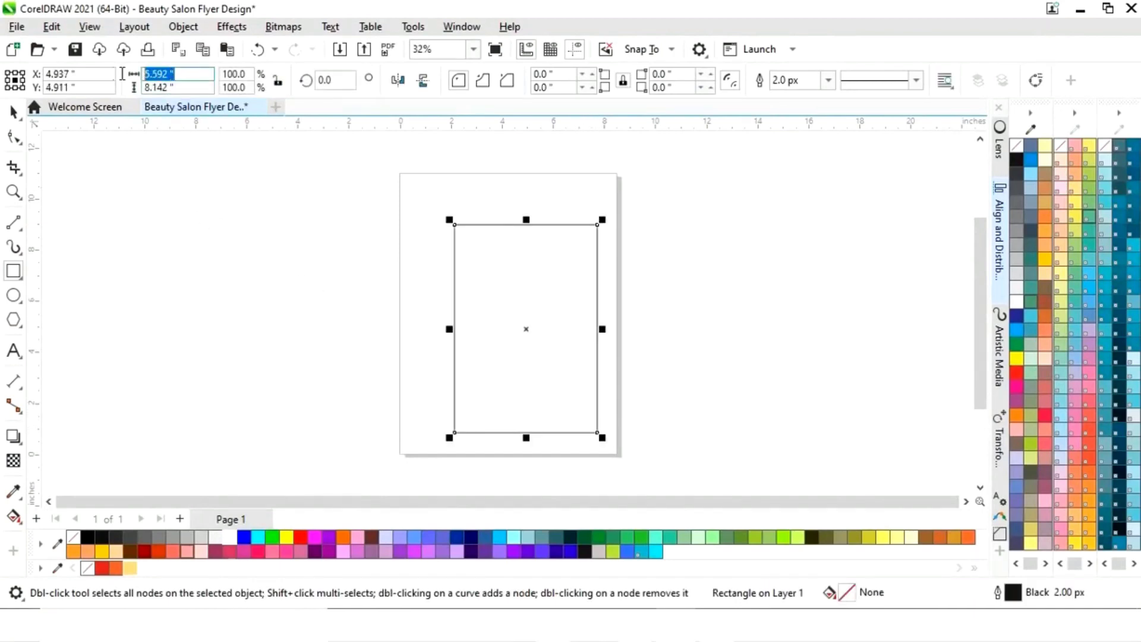
text(8.5)
key(Tab)
text(11)
key(Return)
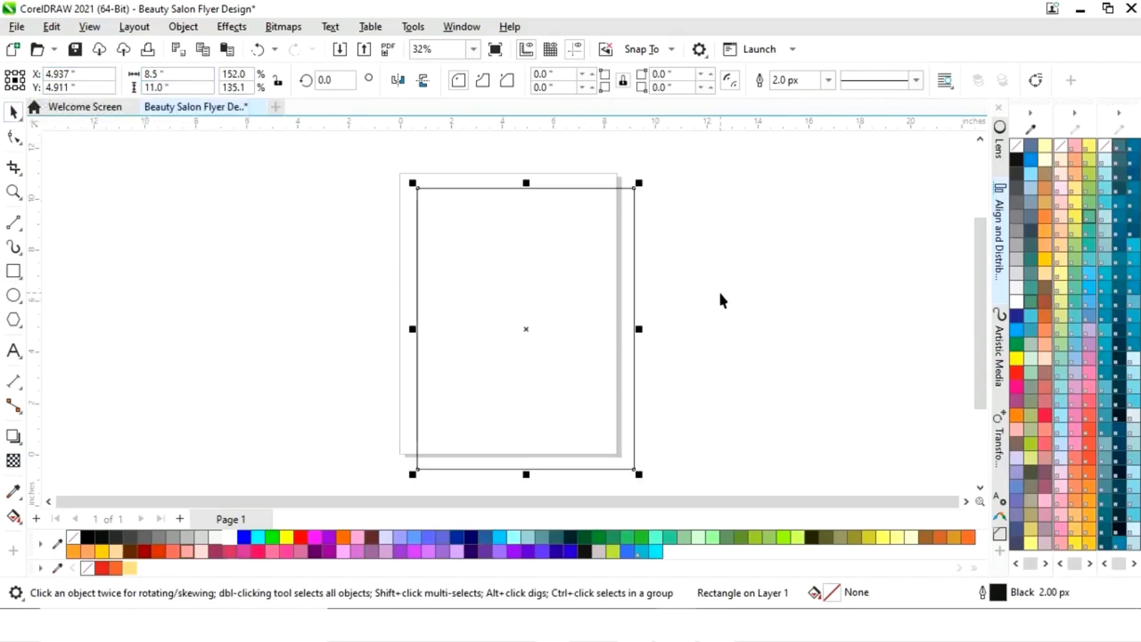
Align the rectangle's center horizontally and vertically to the specified point at X 4.25, Y 5.5 inches, and deselect it.
click(1000, 257)
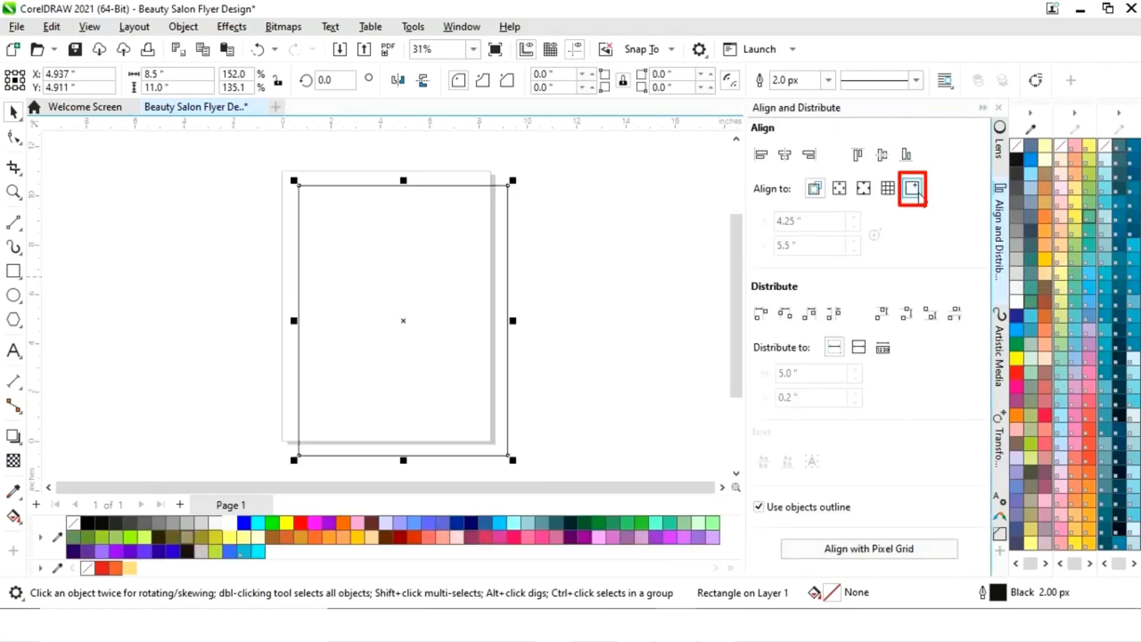
click(914, 189)
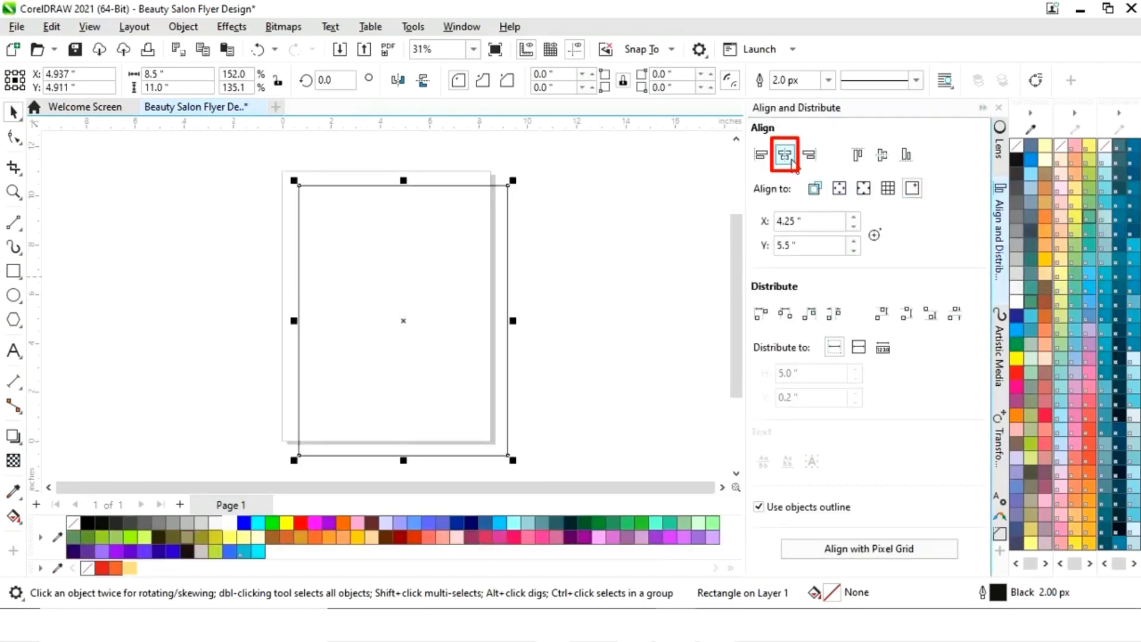
click(785, 156)
click(882, 155)
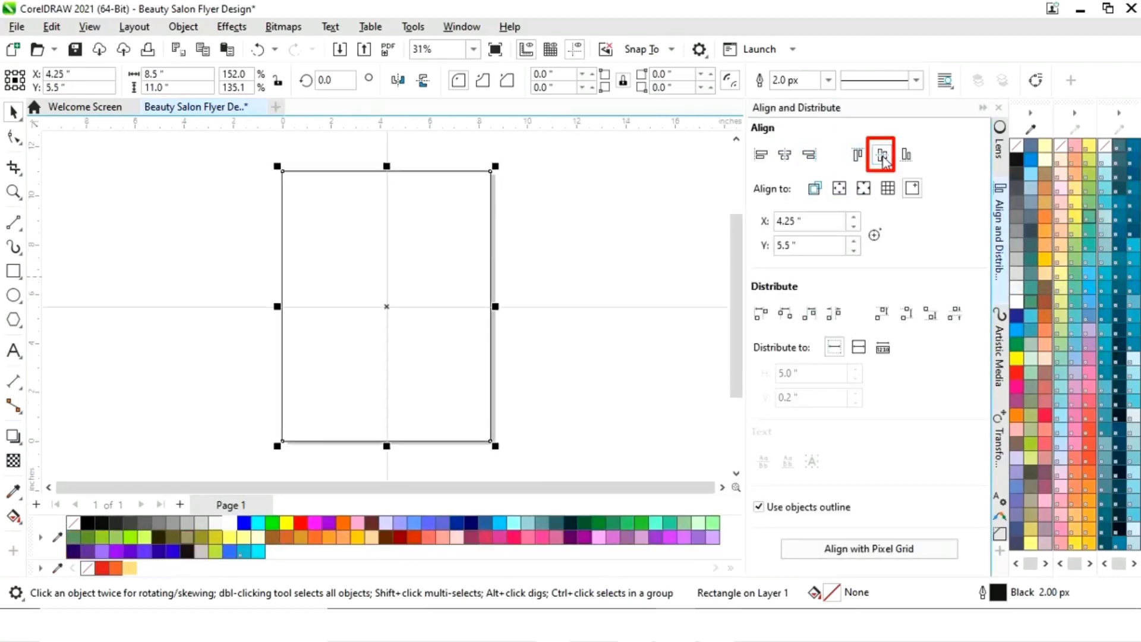
click(982, 109)
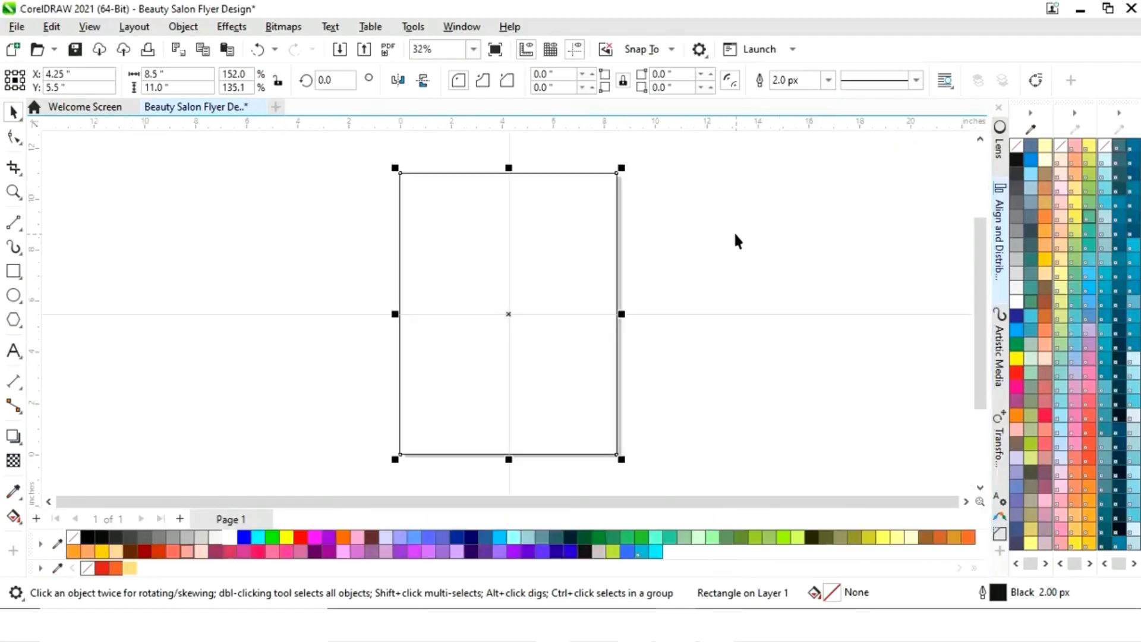
click(738, 221)
Make a copy of the page-sized rectangle narrowed from its right side to about 4.7 inches wide.
click(619, 314)
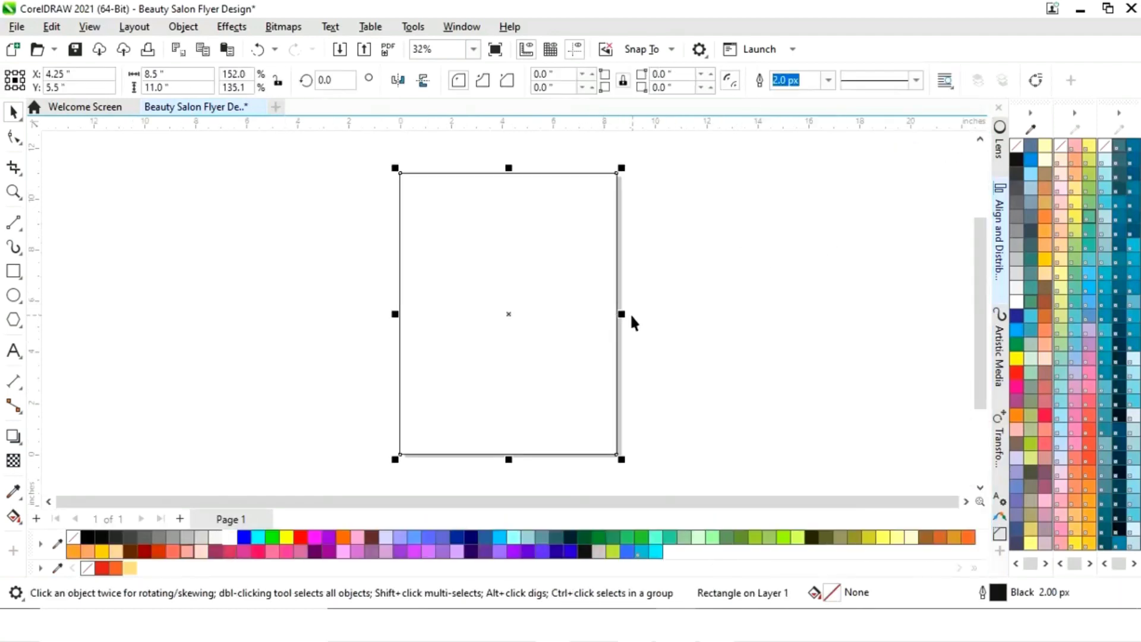
drag(623, 315, 527, 304)
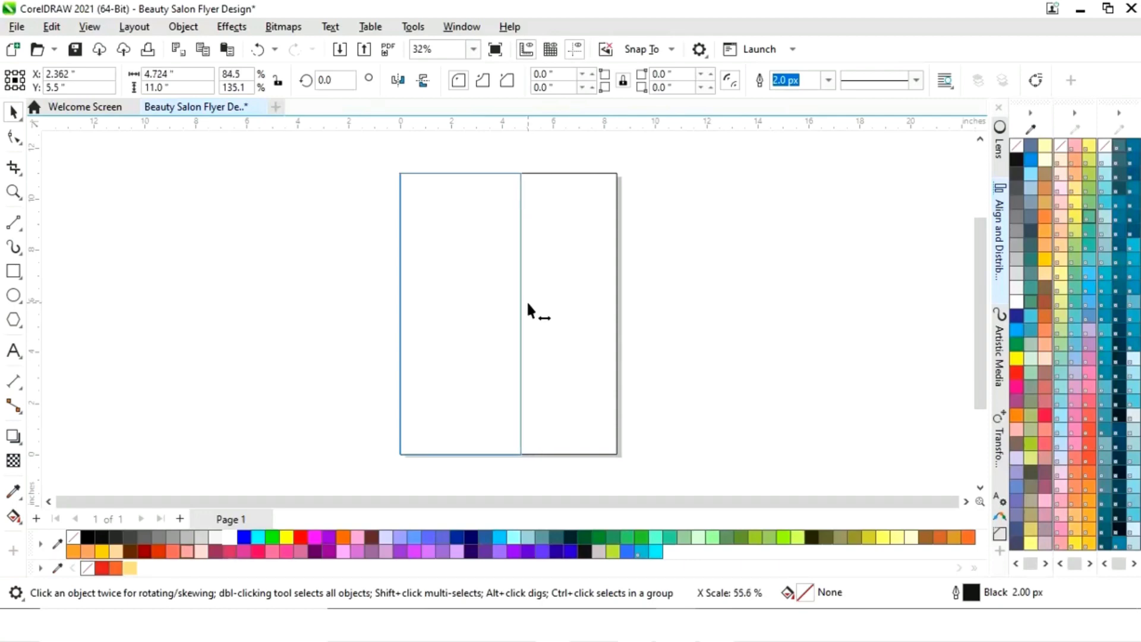
drag(528, 303, 528, 303)
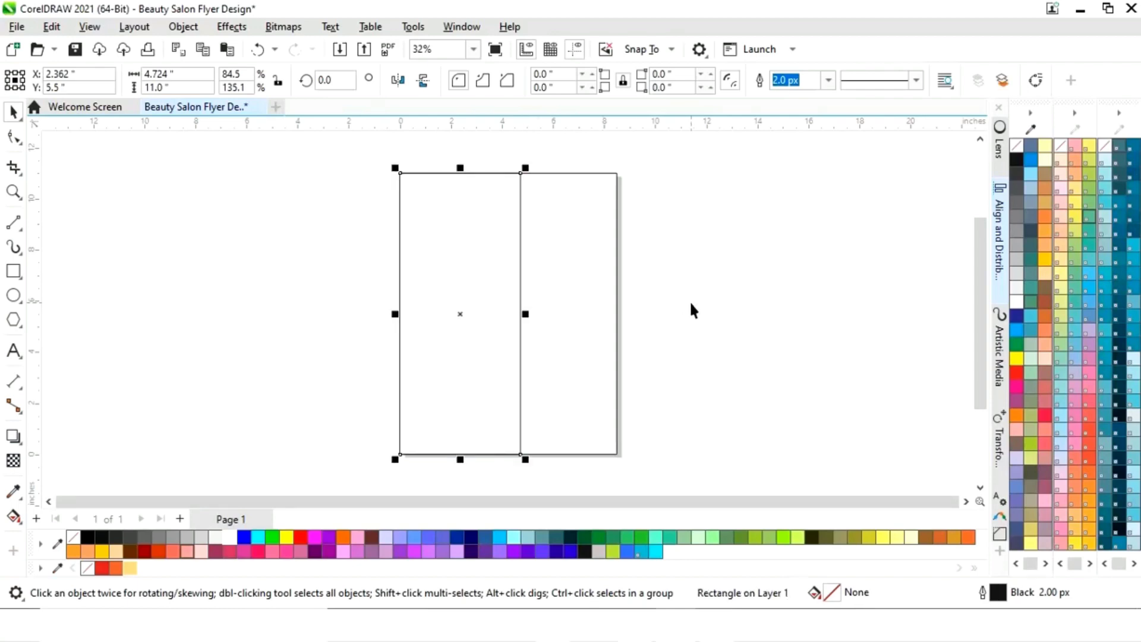
Convert the narrow rectangle to curves and turn its straight right edge into a curve segment.
right_click(459, 316)
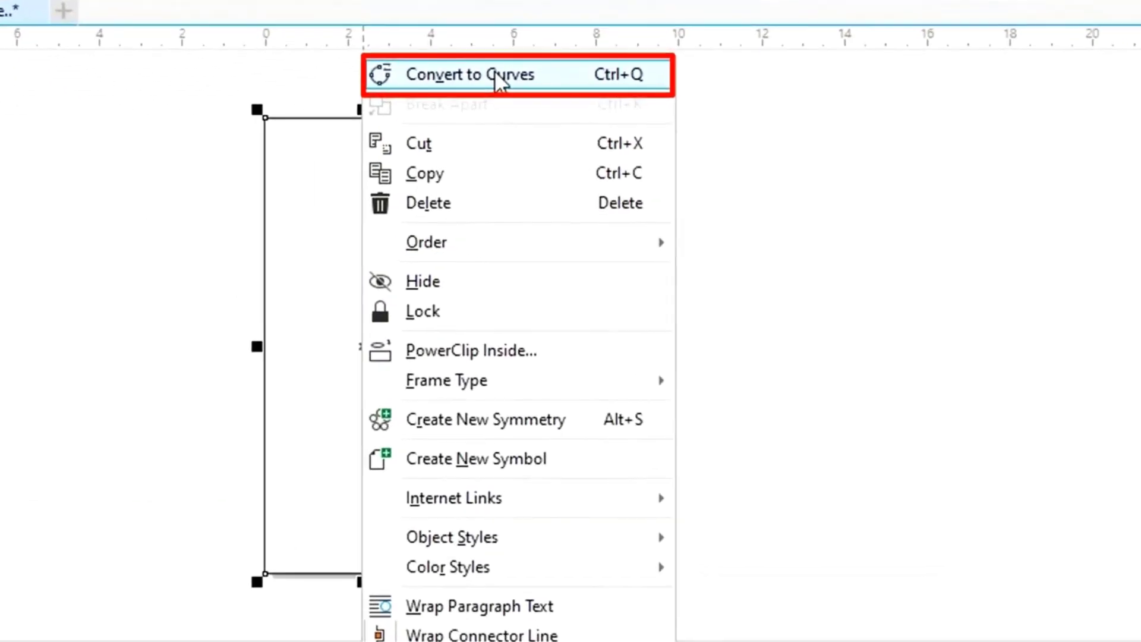
click(498, 82)
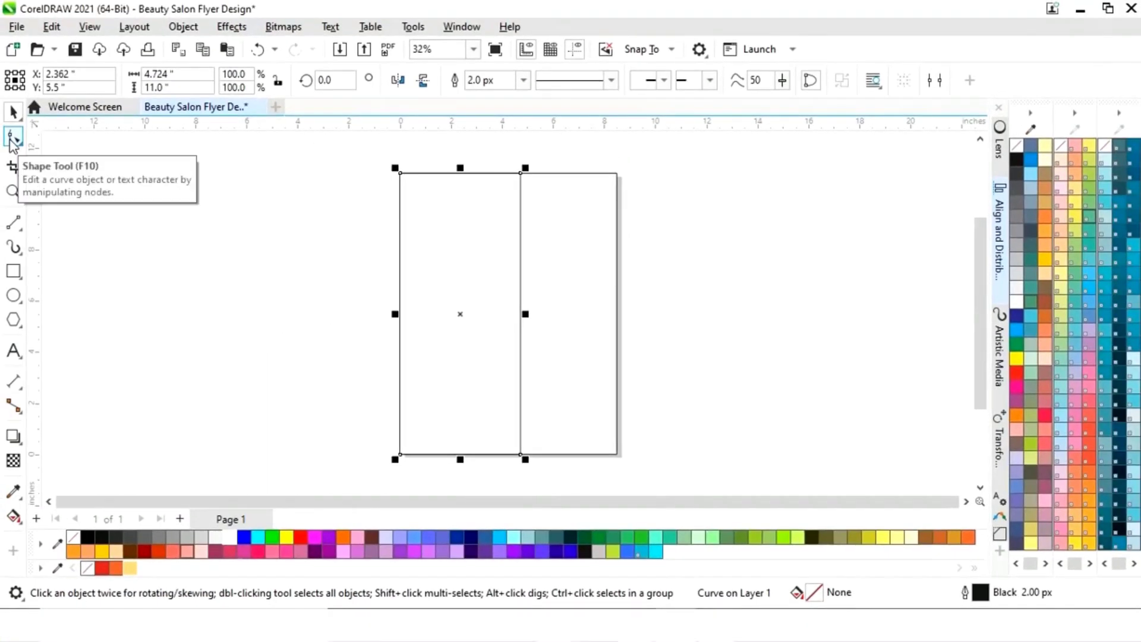
click(13, 139)
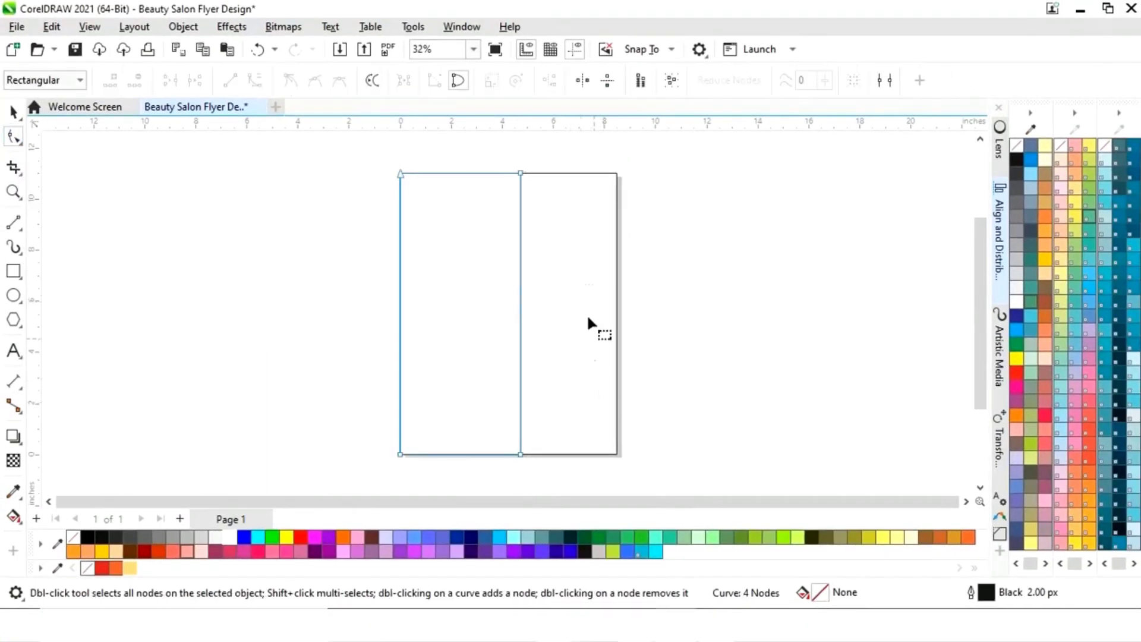
click(520, 314)
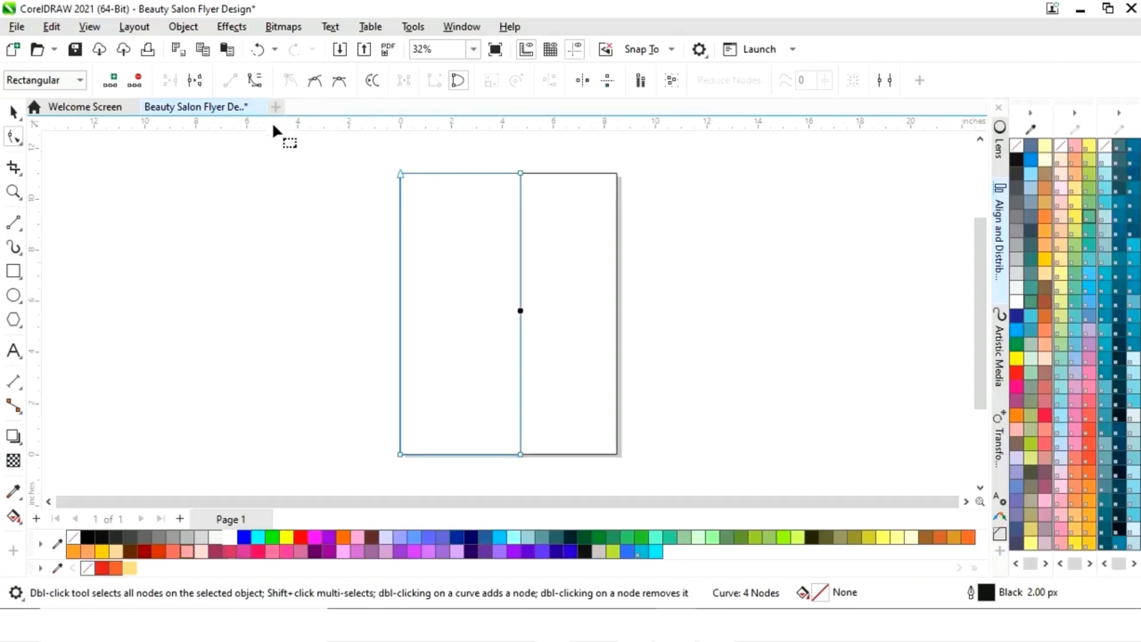
click(256, 81)
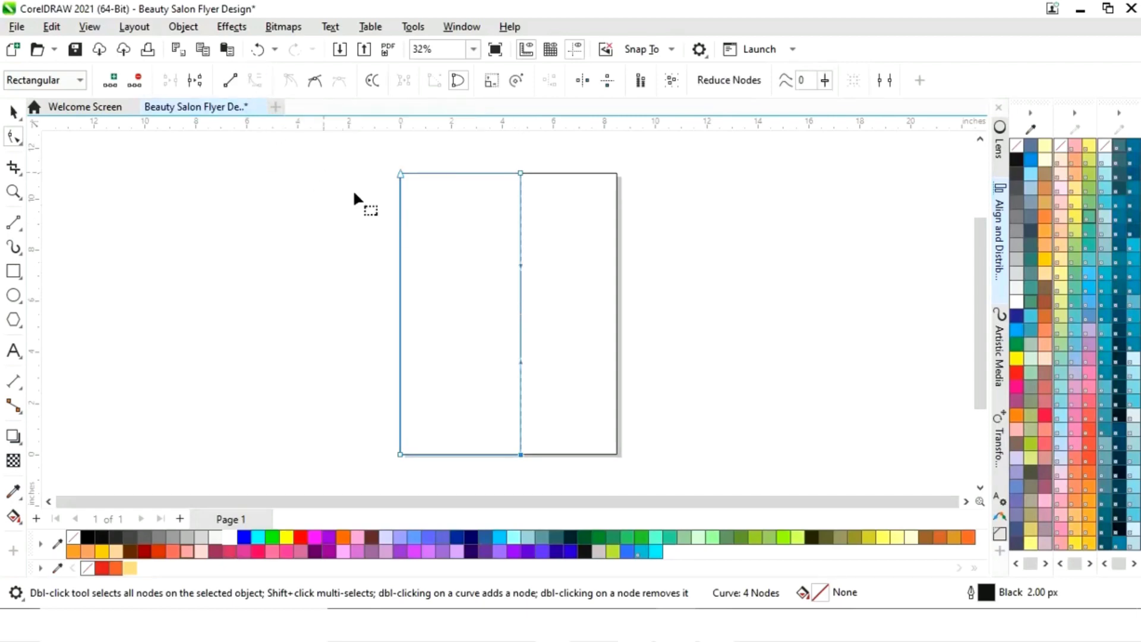
Bend the narrow shape's right edge into an S-curve, bulging right near the top and left near the bottom.
drag(520, 265, 553, 251)
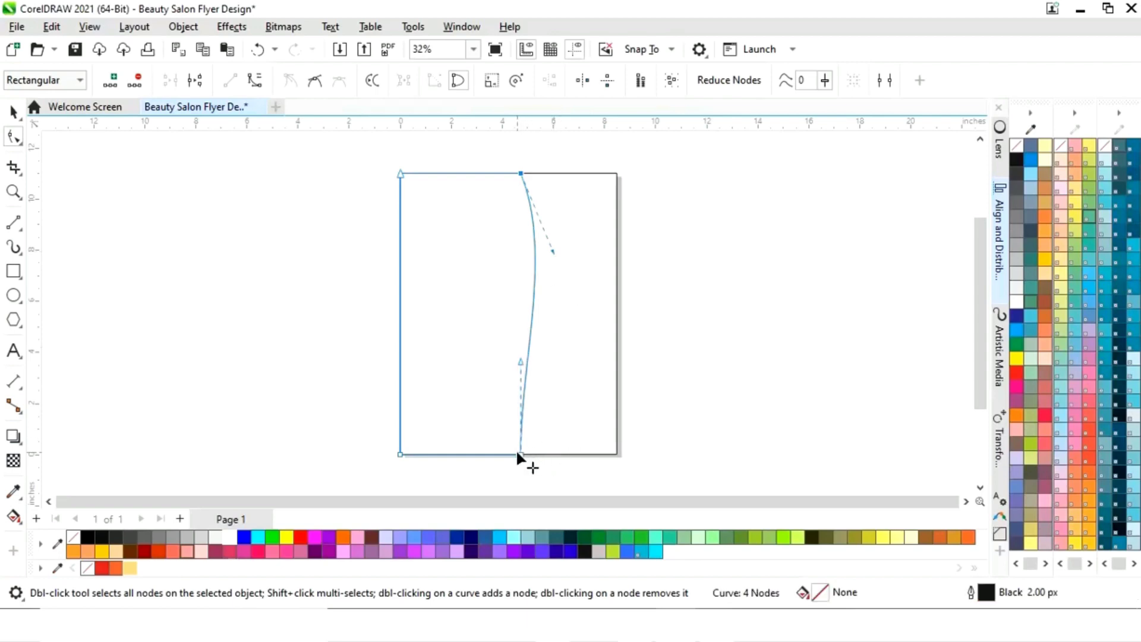
drag(522, 362, 467, 362)
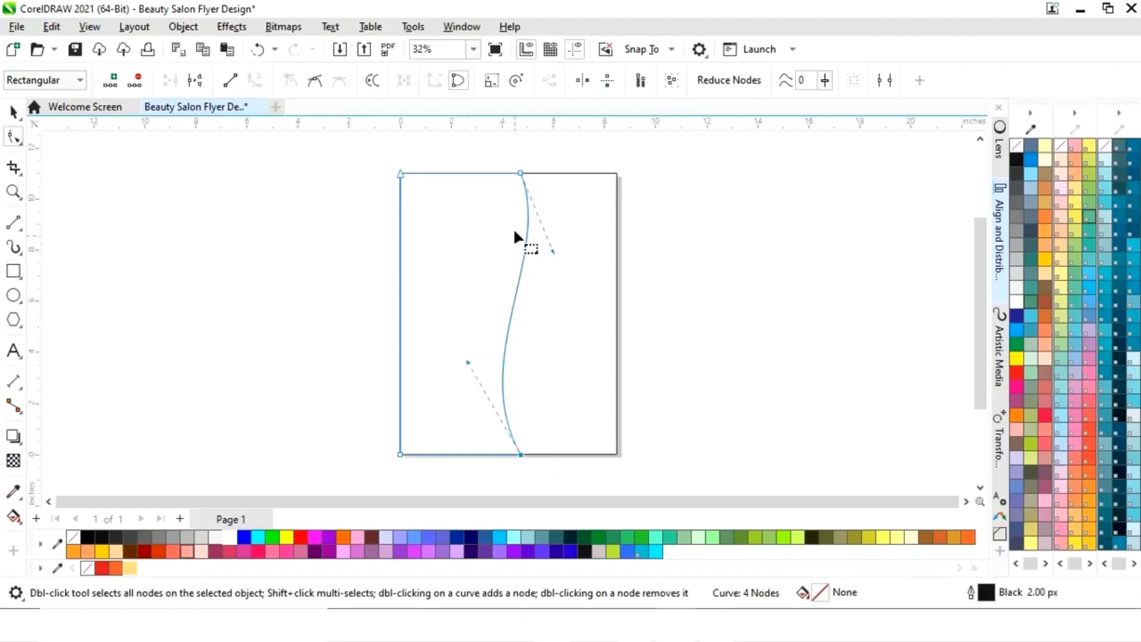
drag(519, 170, 516, 174)
drag(547, 252, 562, 248)
click(13, 112)
click(572, 362)
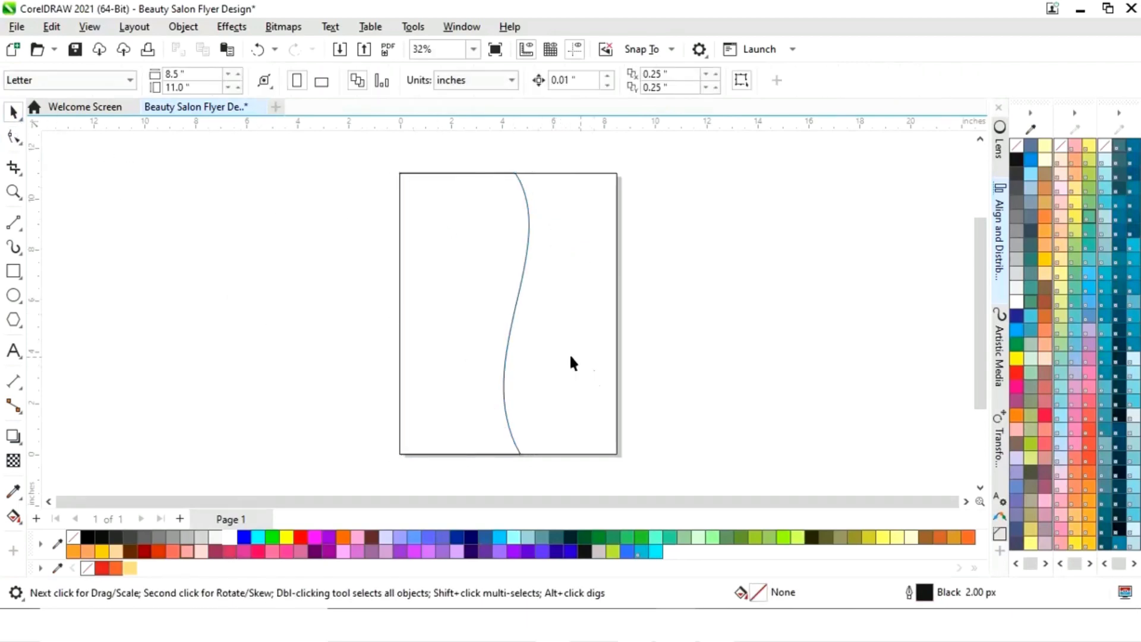
Fill the S-curved shape with red (C10 M98 Y99 K2), remove its outline, and undo the outline removal.
click(474, 343)
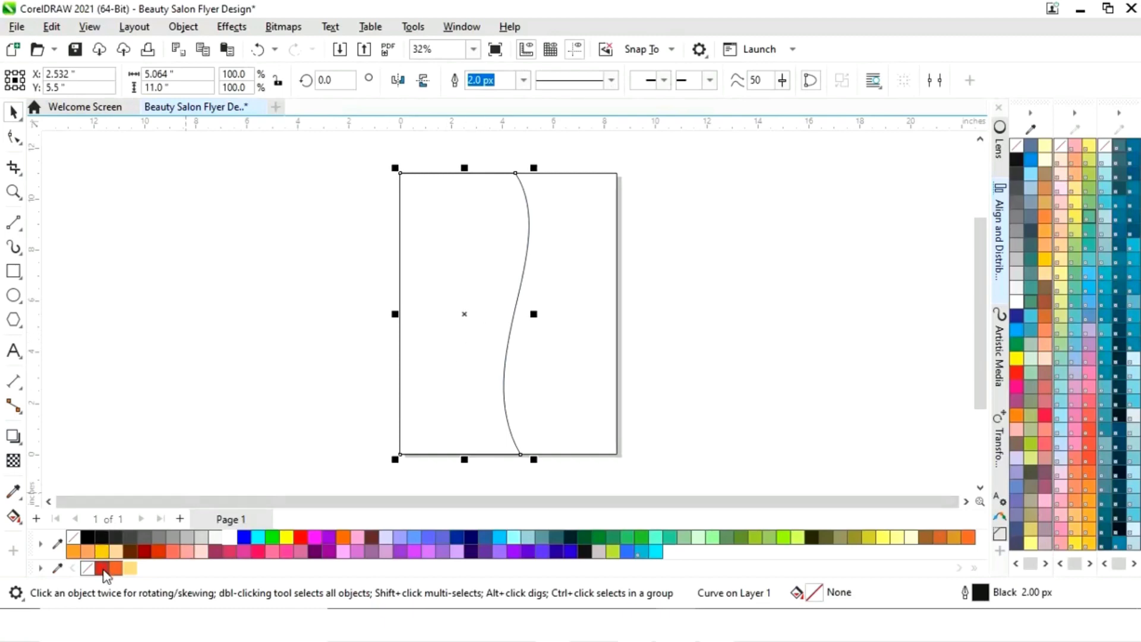
click(103, 570)
right_click(86, 568)
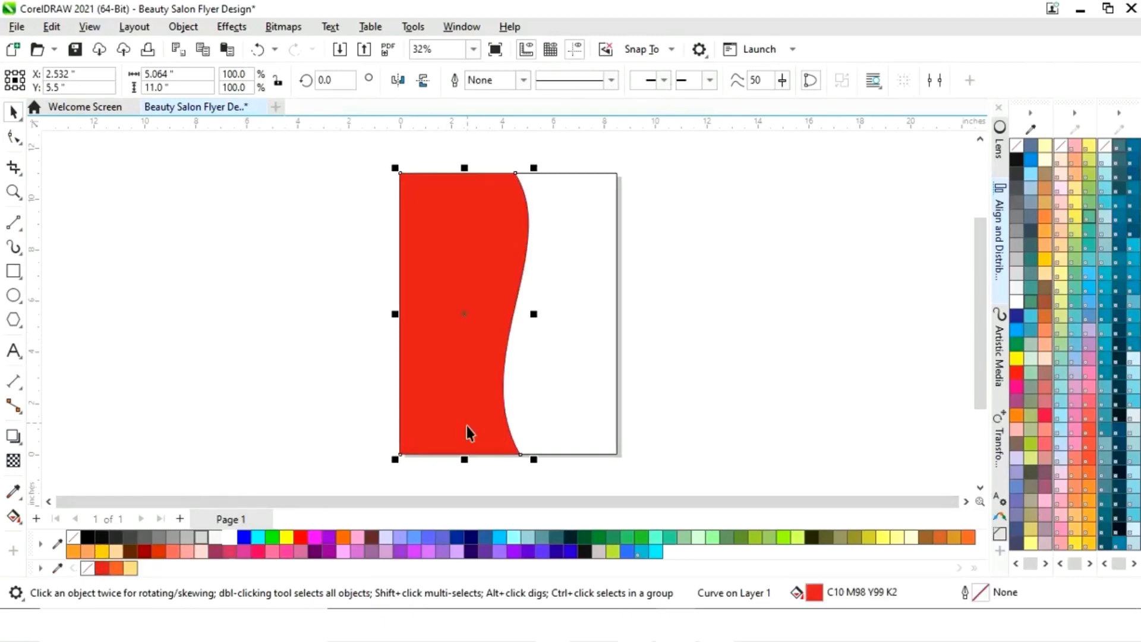
key(ctrl+z)
Create a slightly narrower orange (C4 M76 Y91 K0) copy of the red shape, reshaping its right curve to meet the original's upper right corner.
drag(534, 314, 526, 315)
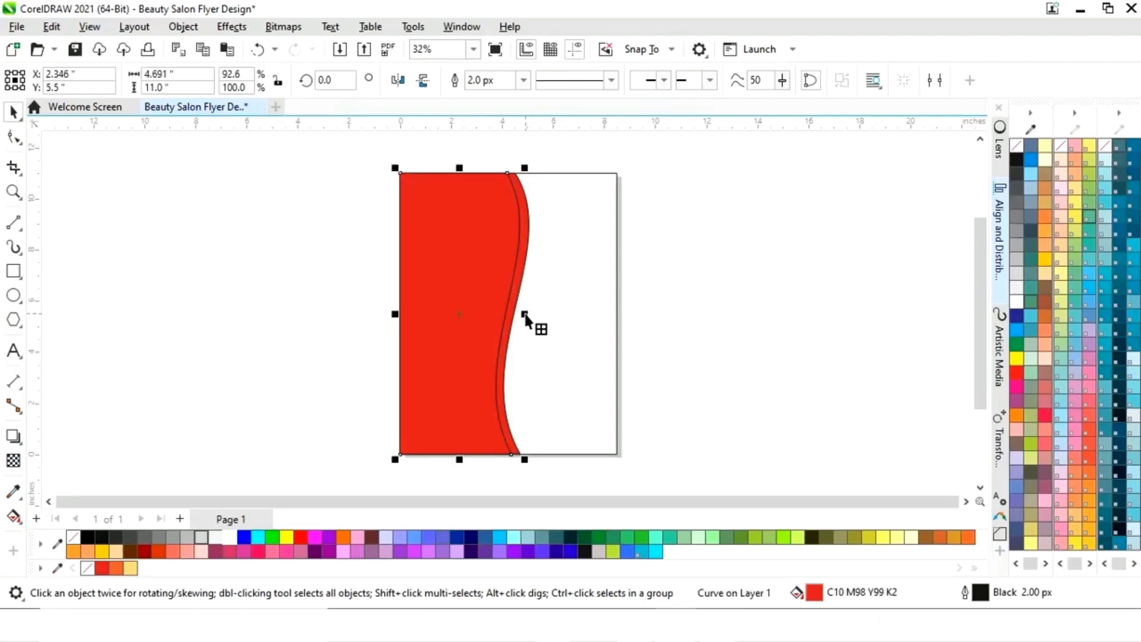
click(13, 137)
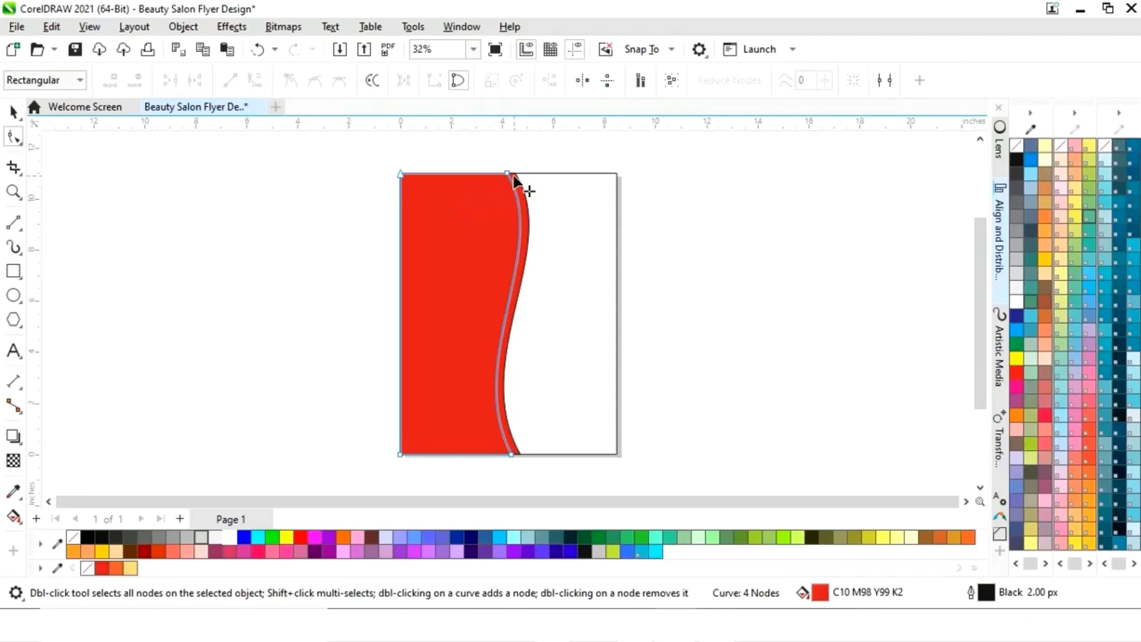
drag(510, 175, 517, 175)
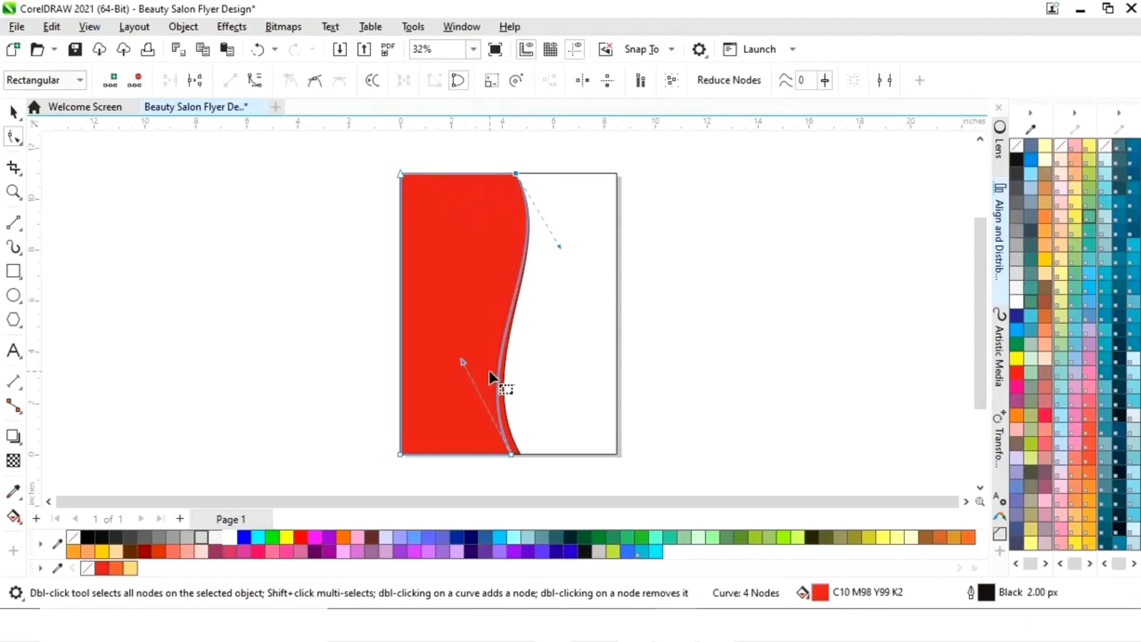
drag(463, 362, 459, 362)
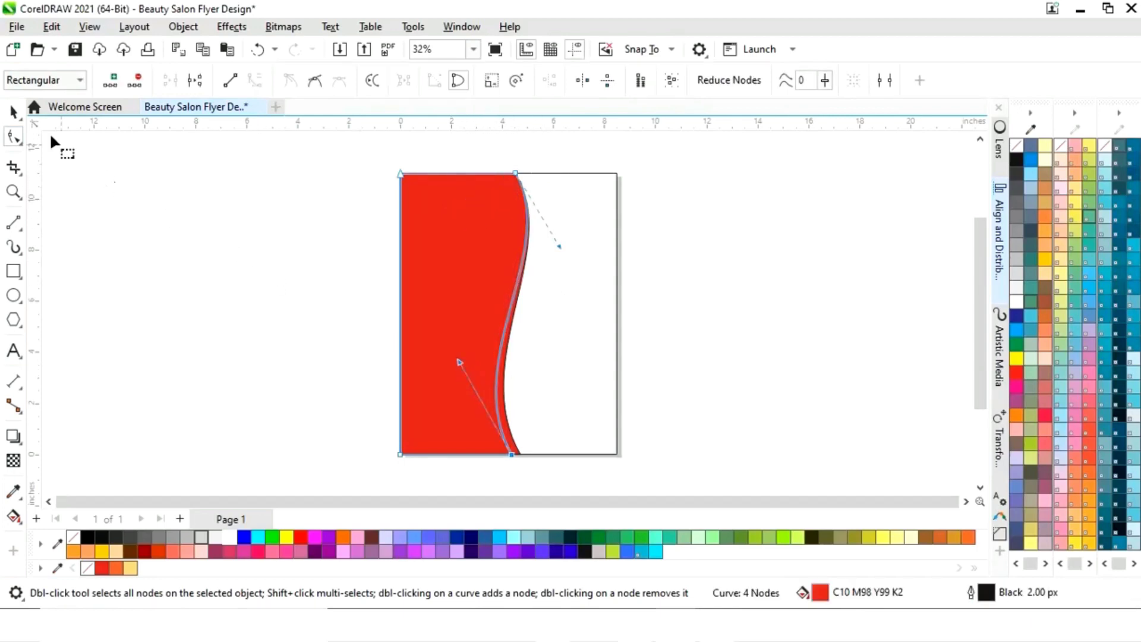
click(14, 112)
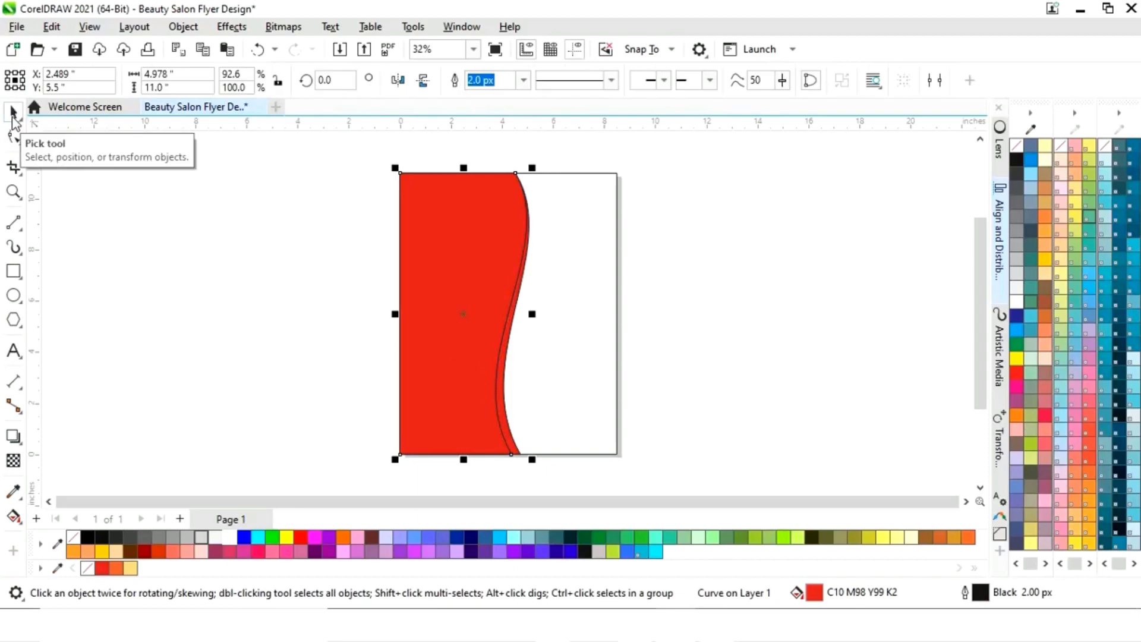
click(116, 568)
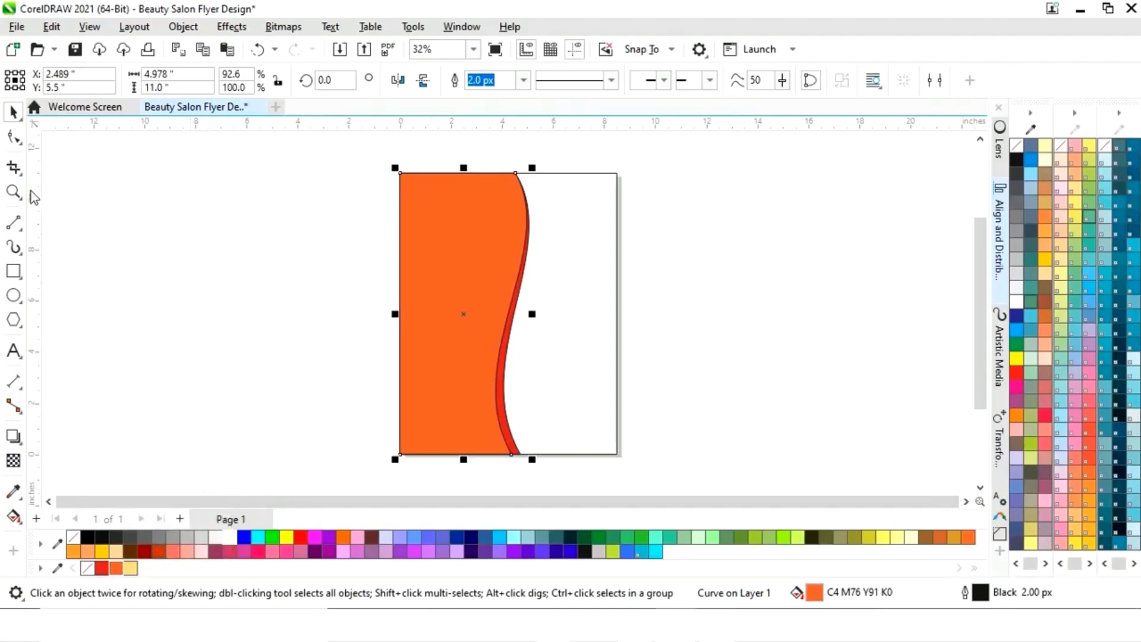
Create a narrower copy of the orange shape about 4.9 inches wide, with its upper right node at the shared corner and its lower curve bent left.
drag(533, 315, 524, 315)
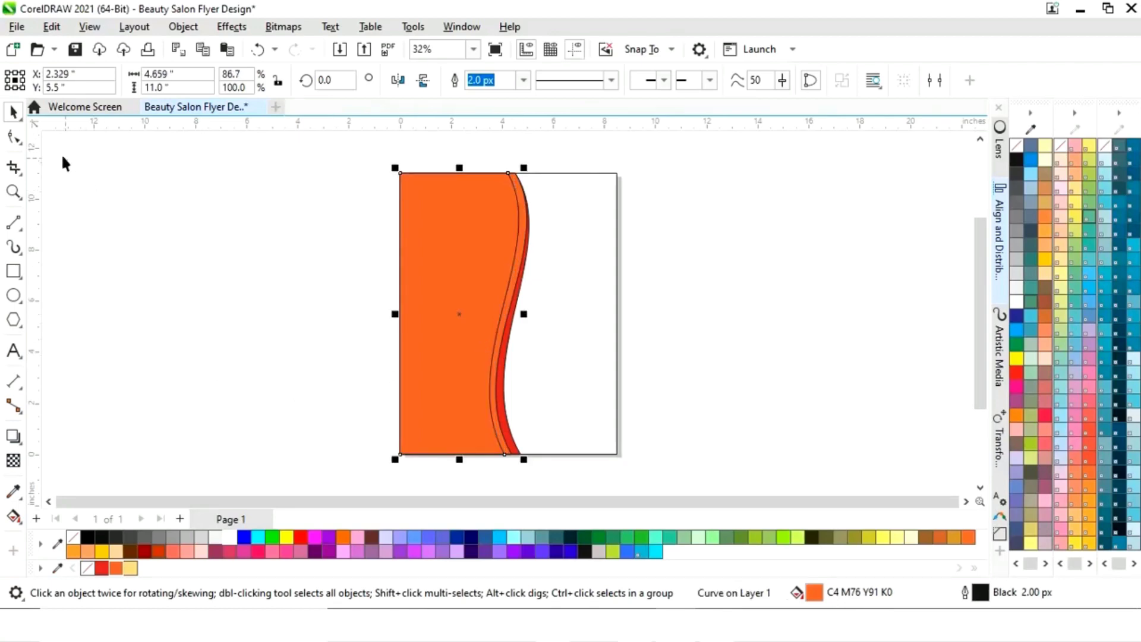
click(15, 137)
drag(508, 173, 515, 173)
mouse_move(455, 364)
mouse_down()
mouse_move(444, 352)
mouse_move(448, 363)
mouse_up()
click(13, 111)
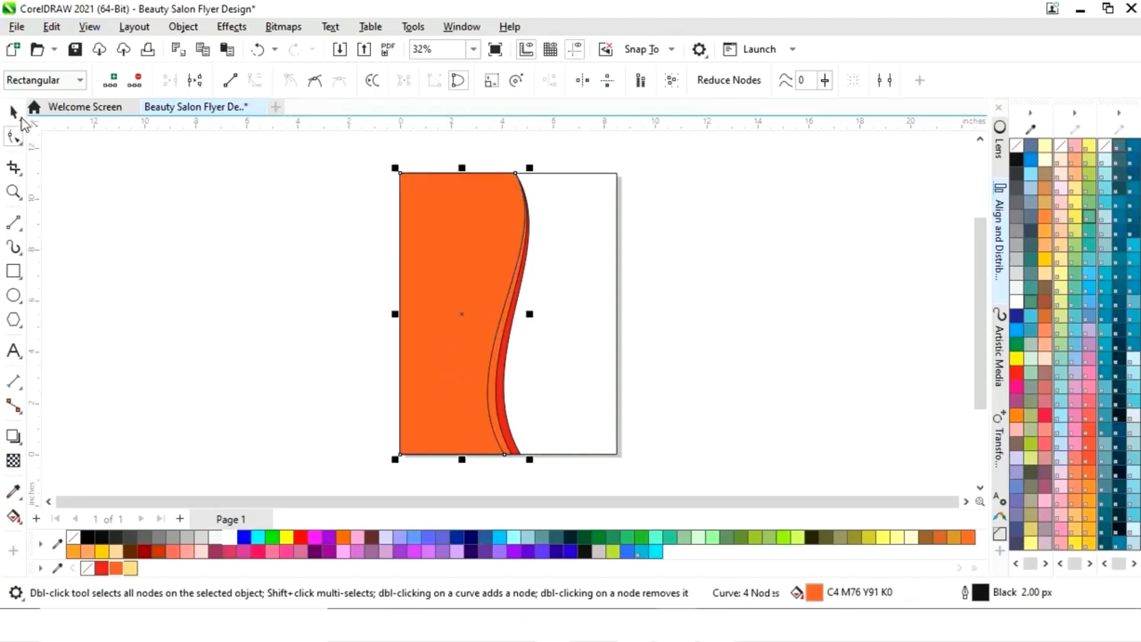
click(276, 236)
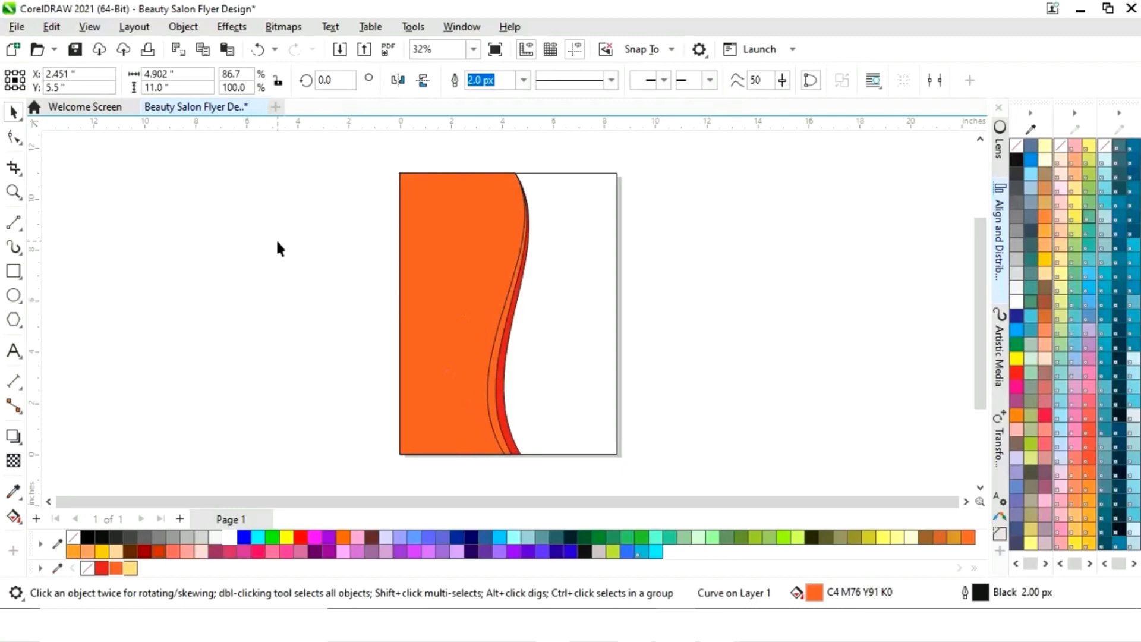
Apply a vertical fountain fill to the front shape, running from orange at its upper edge to white at its lower edge.
click(444, 306)
click(13, 516)
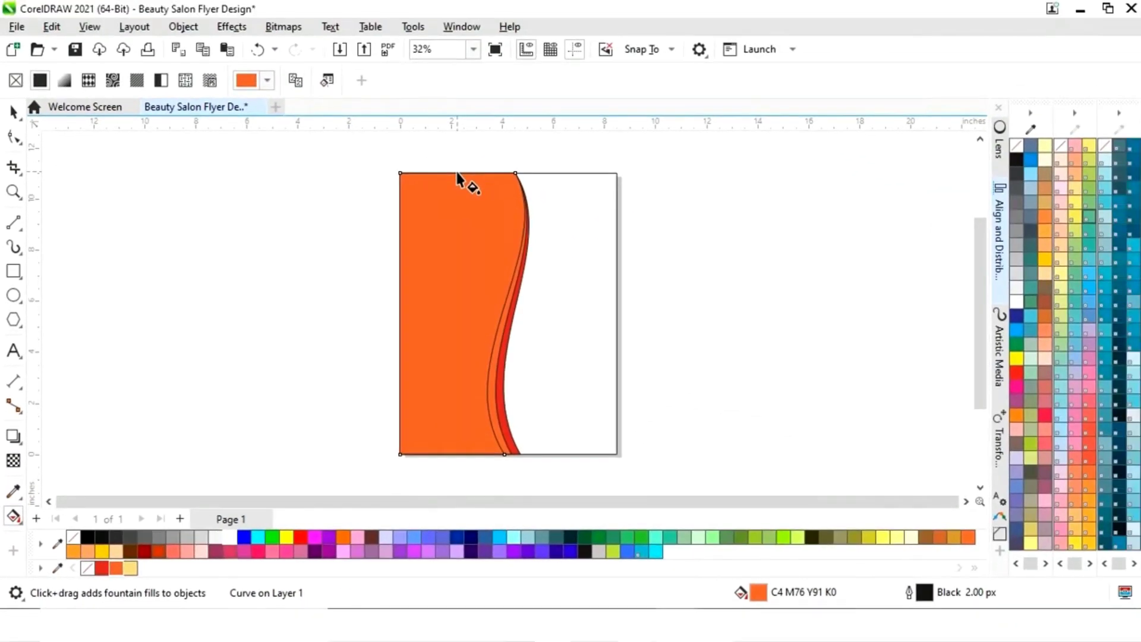
drag(589, 60, 591, 424)
drag(458, 451, 458, 453)
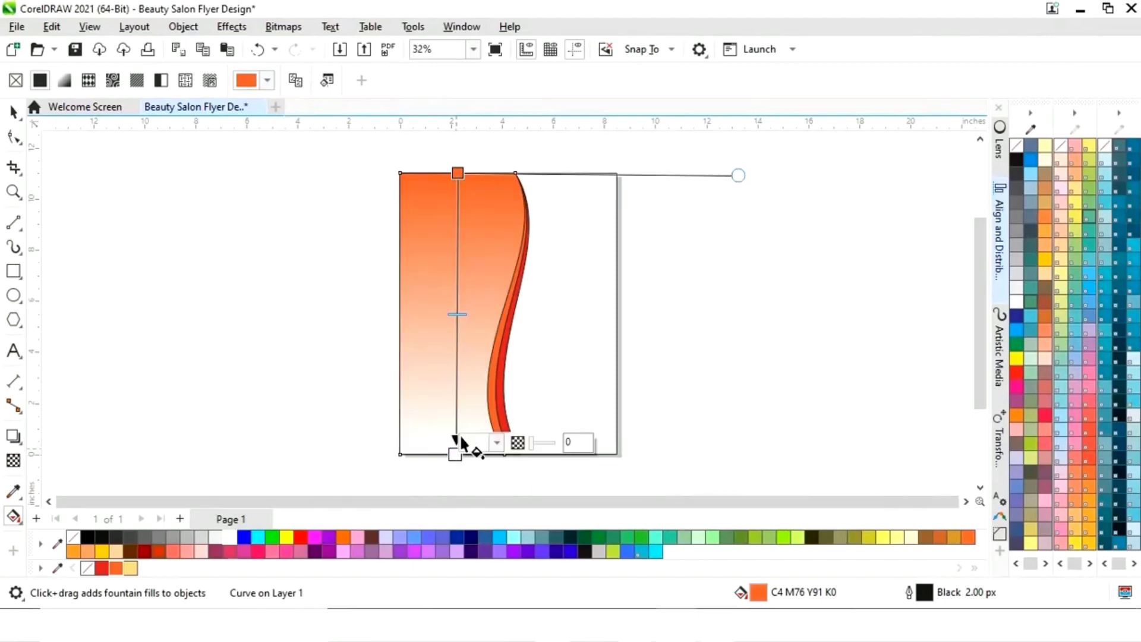
Change the upper color of the front shape's fountain fill to the red used in the document (C10 M98 Y99 K2).
click(457, 172)
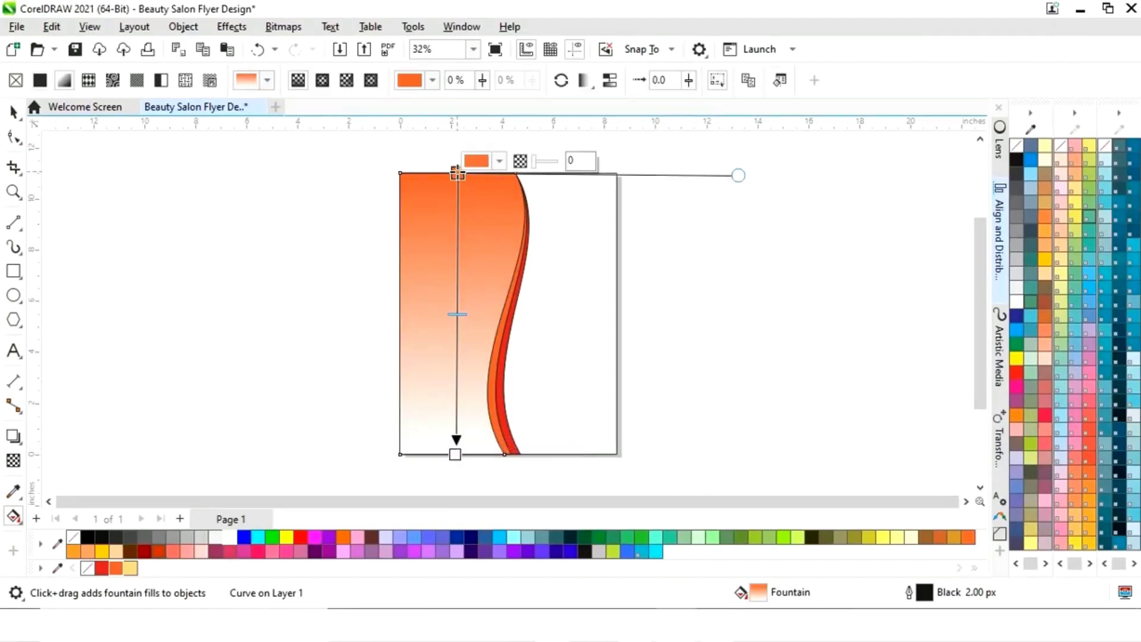
click(499, 161)
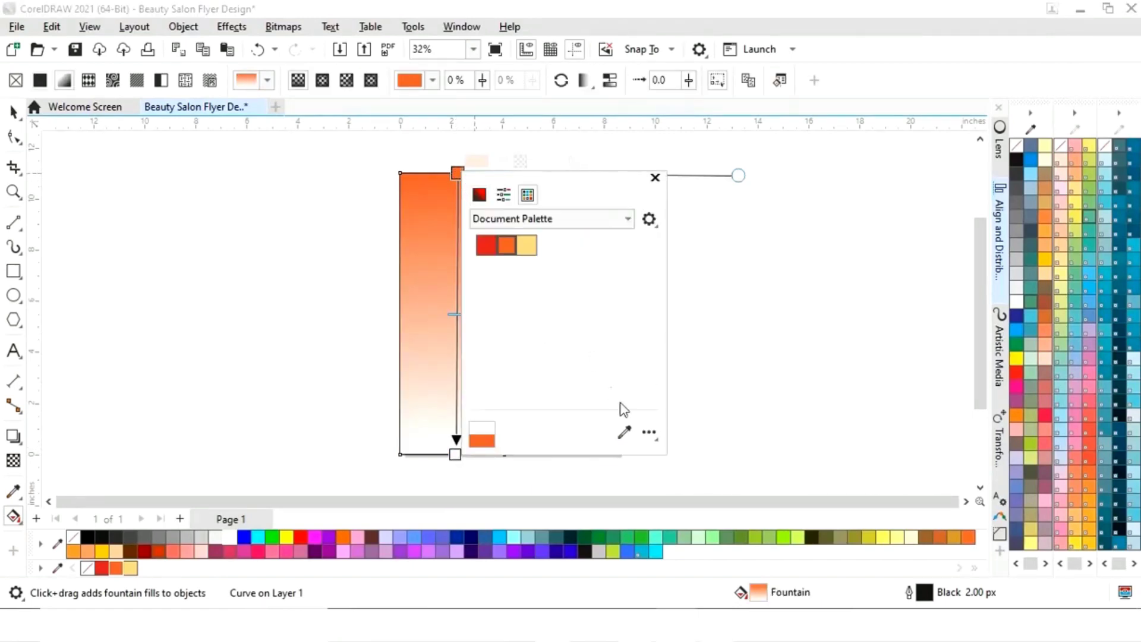
click(624, 433)
click(102, 568)
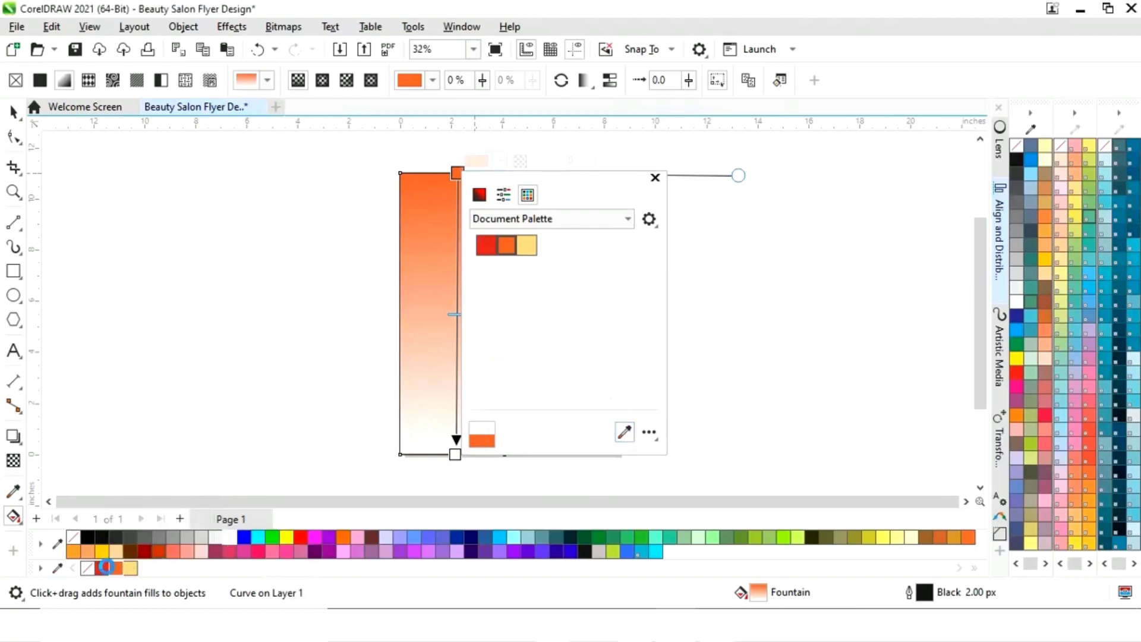
click(655, 178)
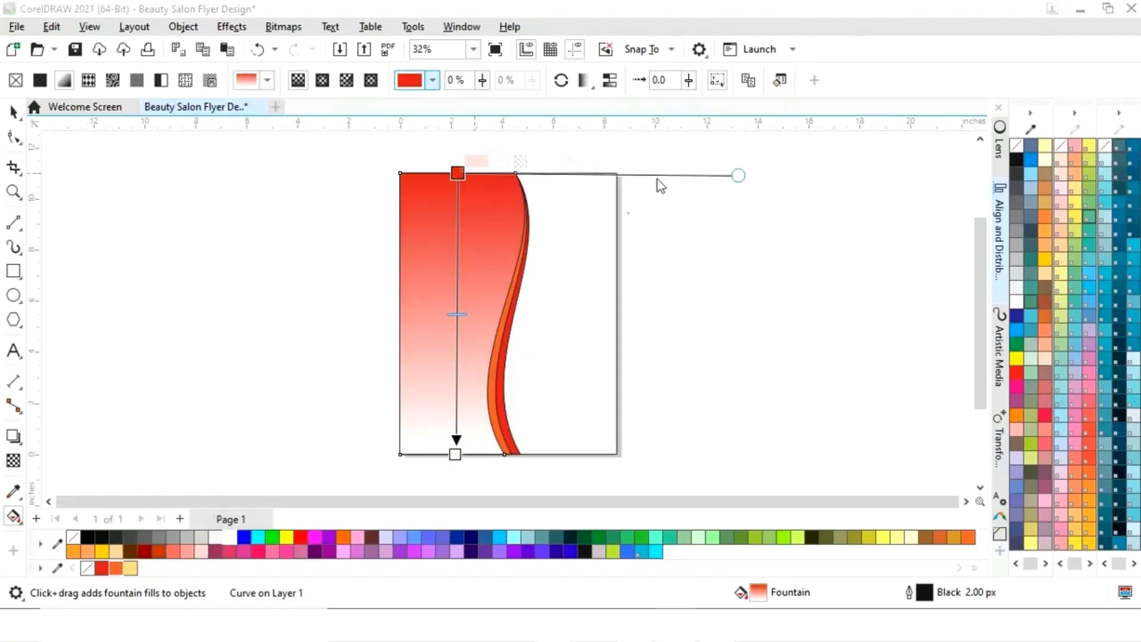
Change the fountain fill's lower color to pale yellow (C4 M14 Y59 K0) and shift its midpoint toward the lower edge.
click(455, 454)
click(497, 443)
click(623, 386)
click(130, 569)
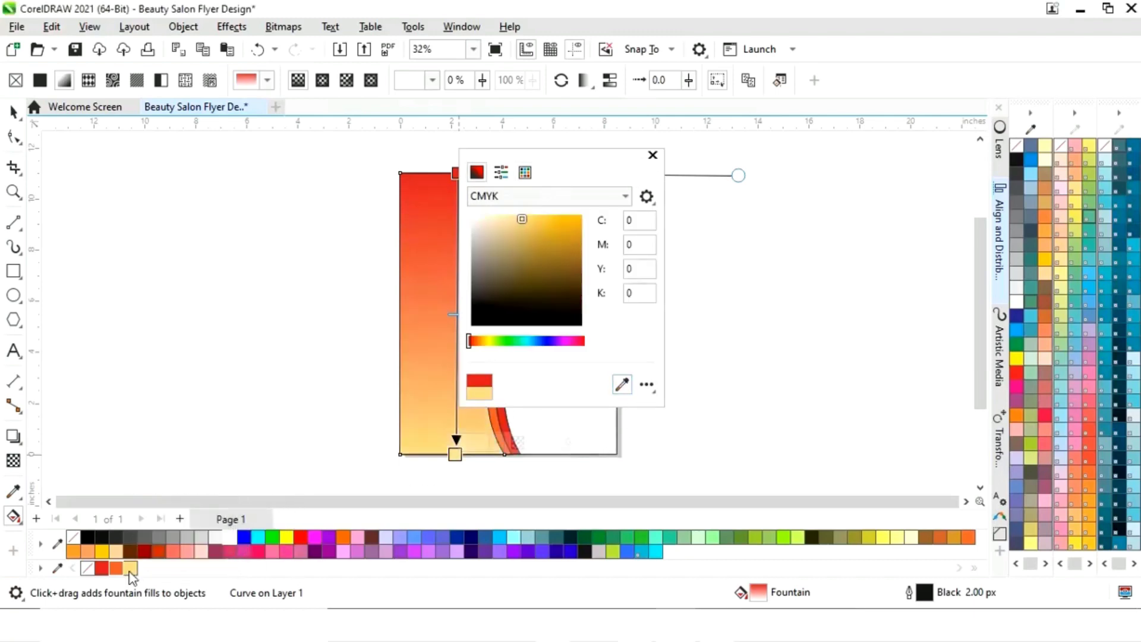
click(652, 156)
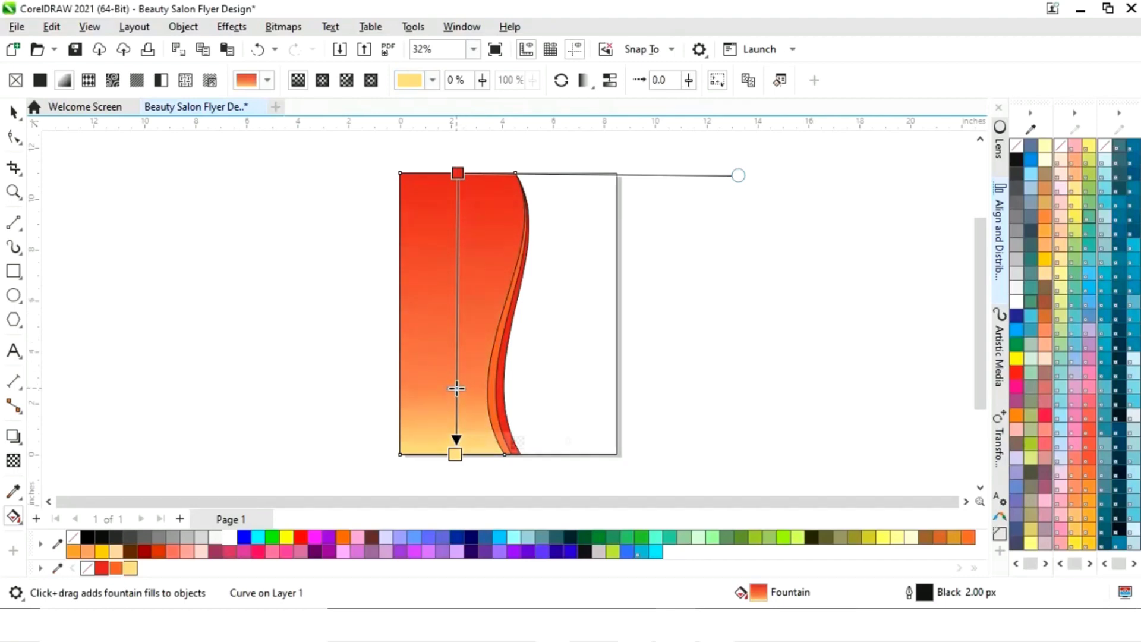
Select all three S-curved shapes together and remove their outlines.
click(14, 112)
click(334, 166)
drag(569, 461, 553, 423)
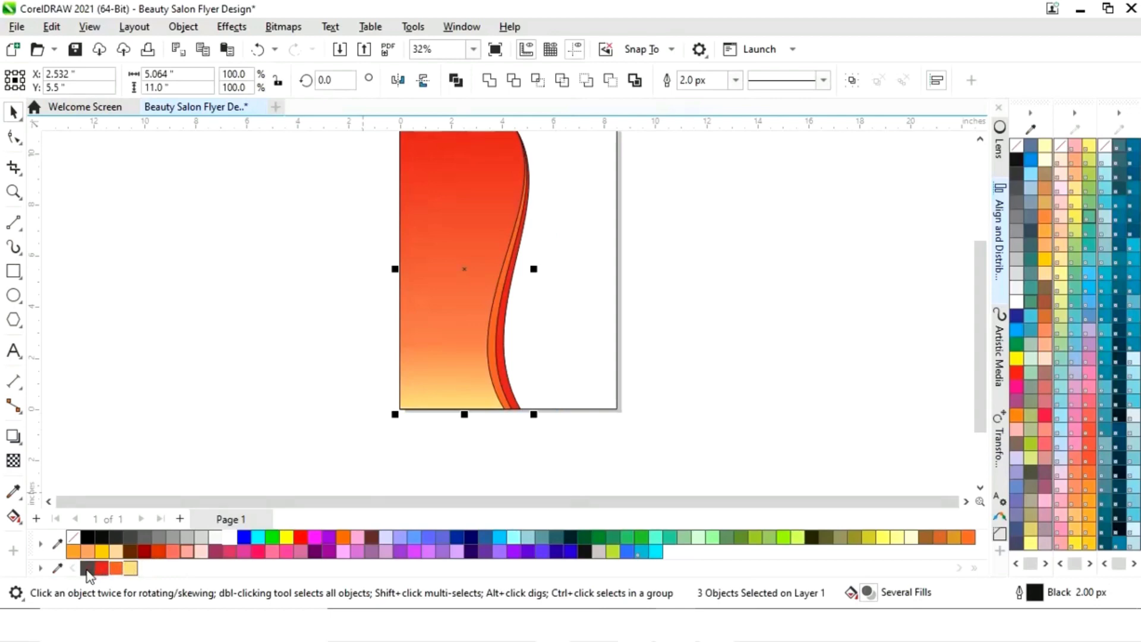
right_click(88, 567)
drag(976, 326, 967, 306)
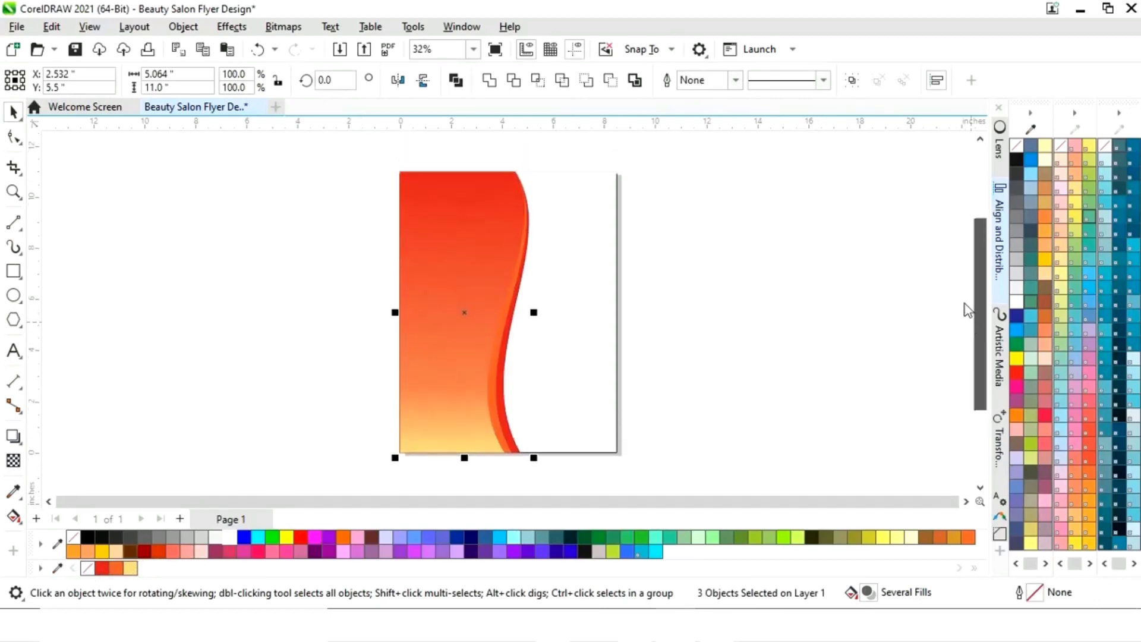
click(770, 278)
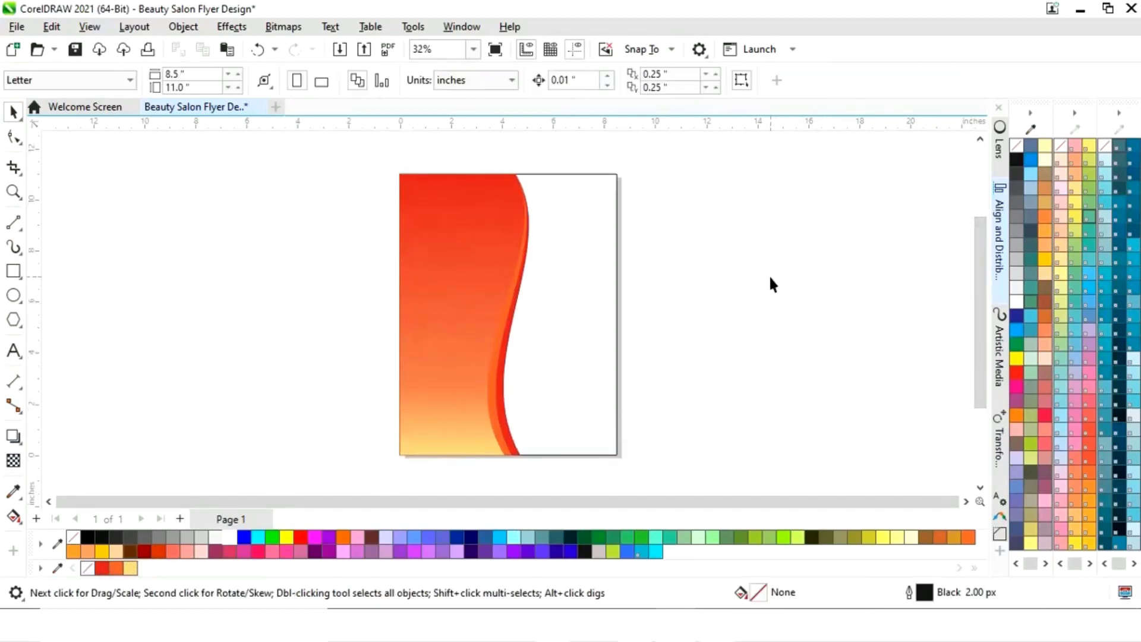
Draw a circle about 3.6 inches in diameter across the page's left edge.
key(shift+F4)
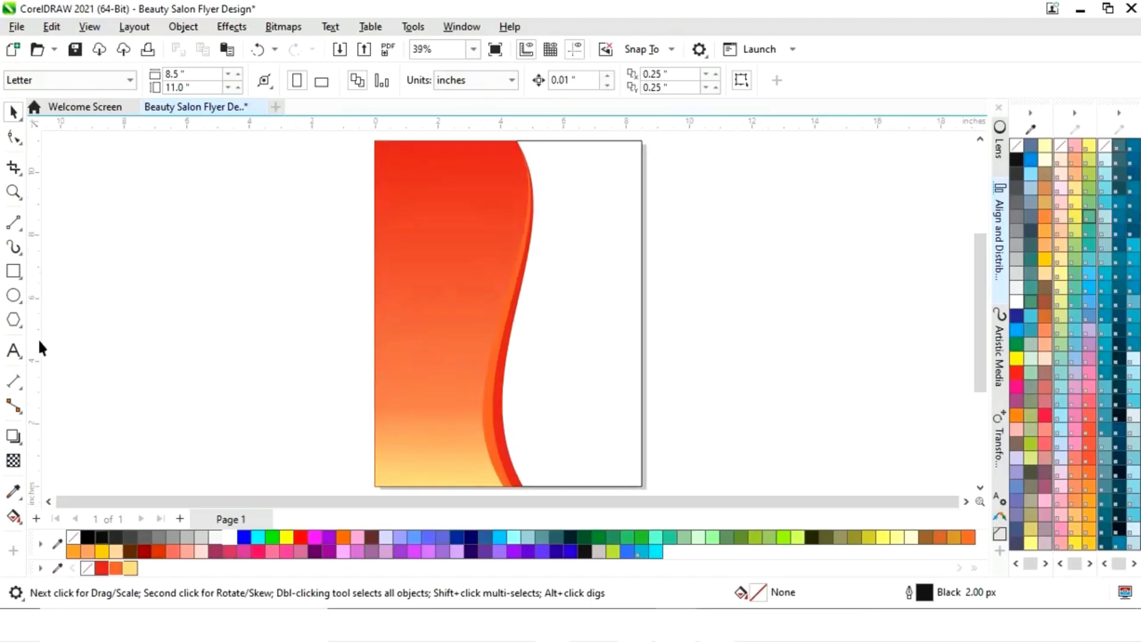
click(13, 295)
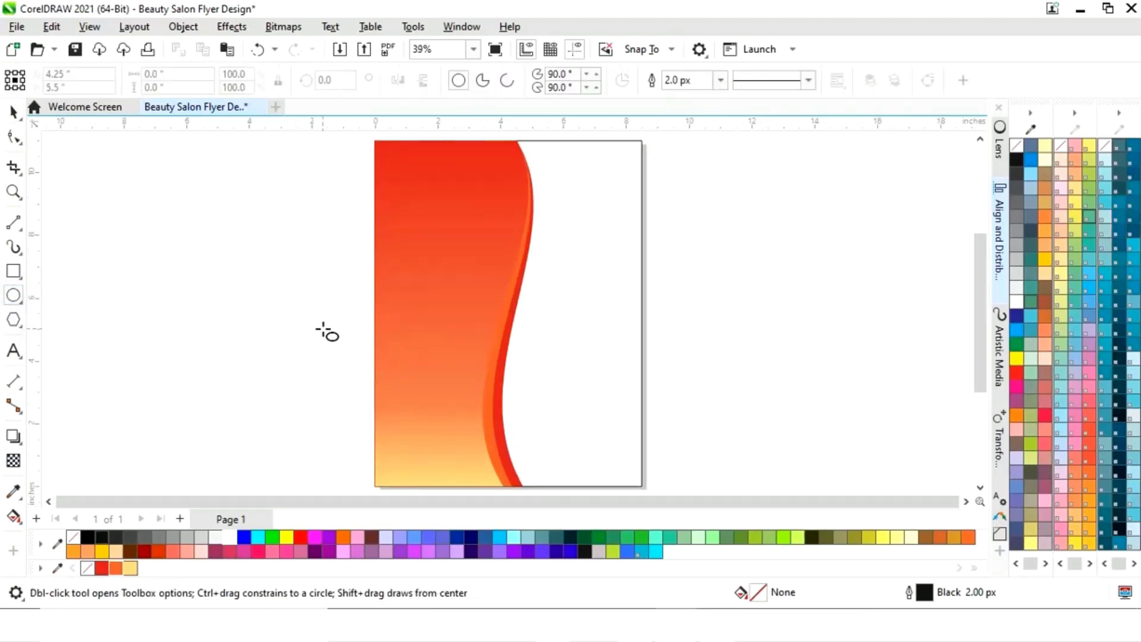
drag(283, 310, 398, 423)
click(13, 111)
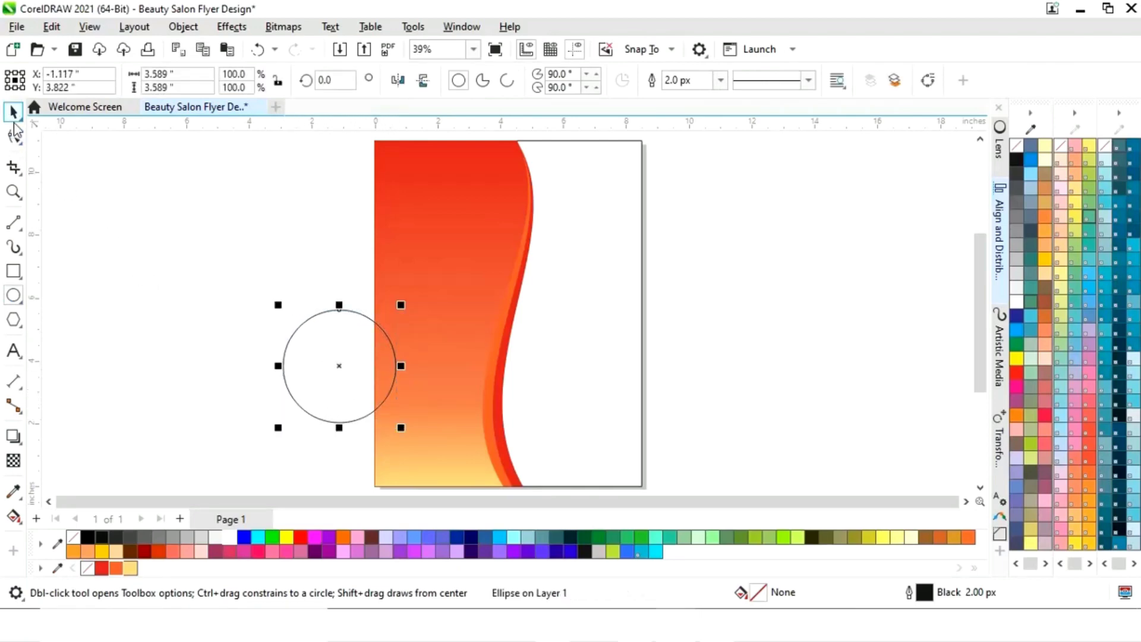
Enlarge the circle to about 4.6 inches in diameter and center it on the page's upper left corner.
drag(338, 366, 400, 164)
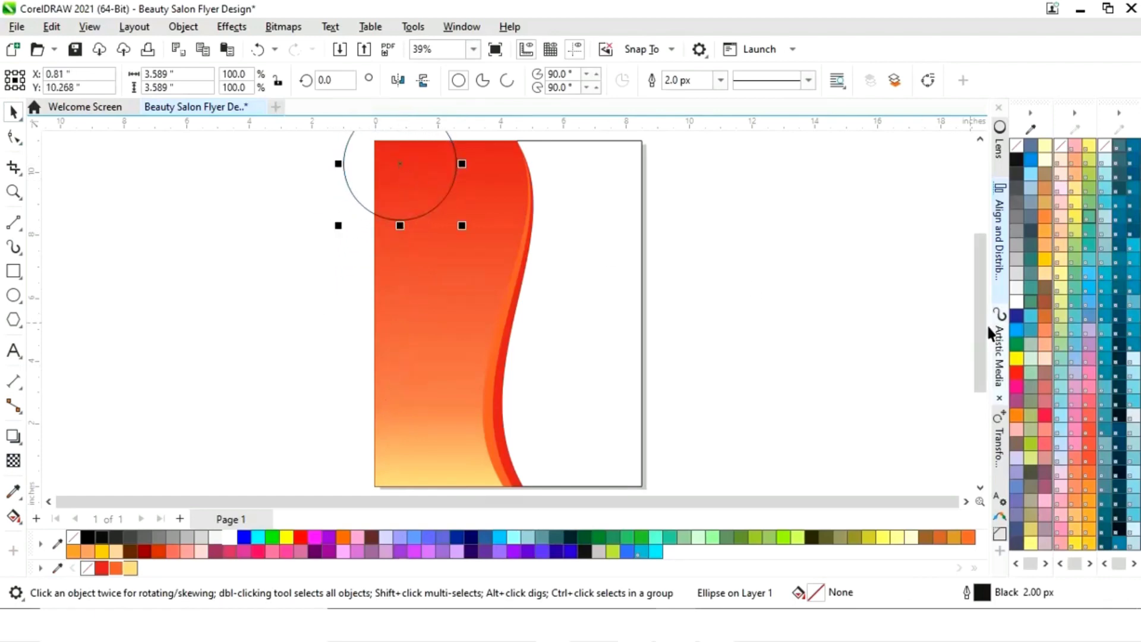
drag(980, 332, 980, 298)
drag(394, 247, 377, 222)
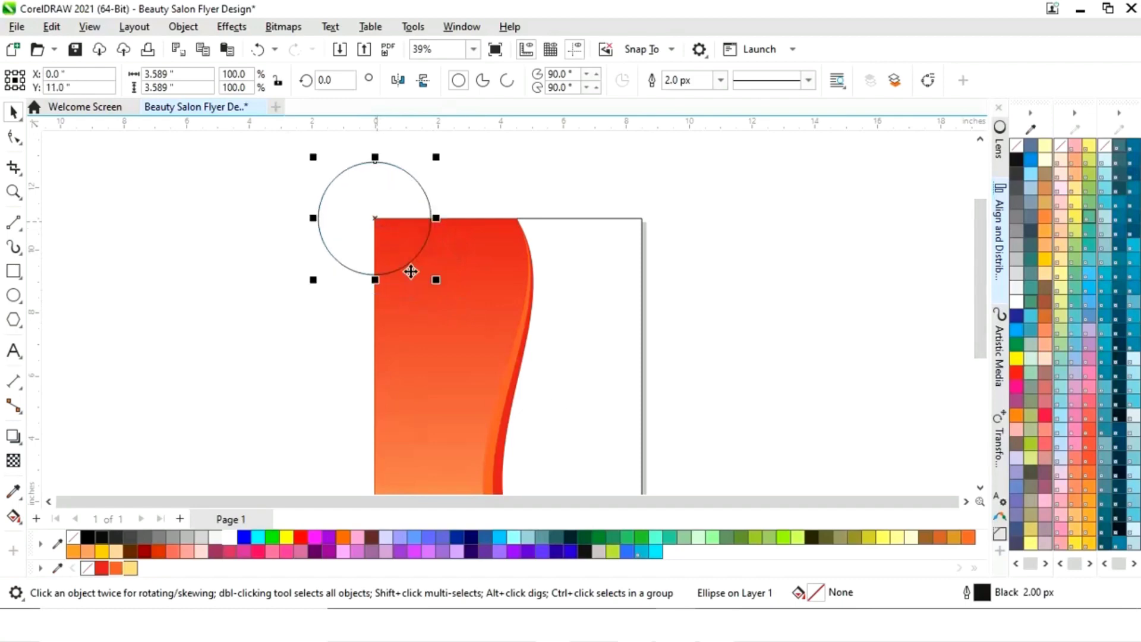
drag(438, 280, 473, 312)
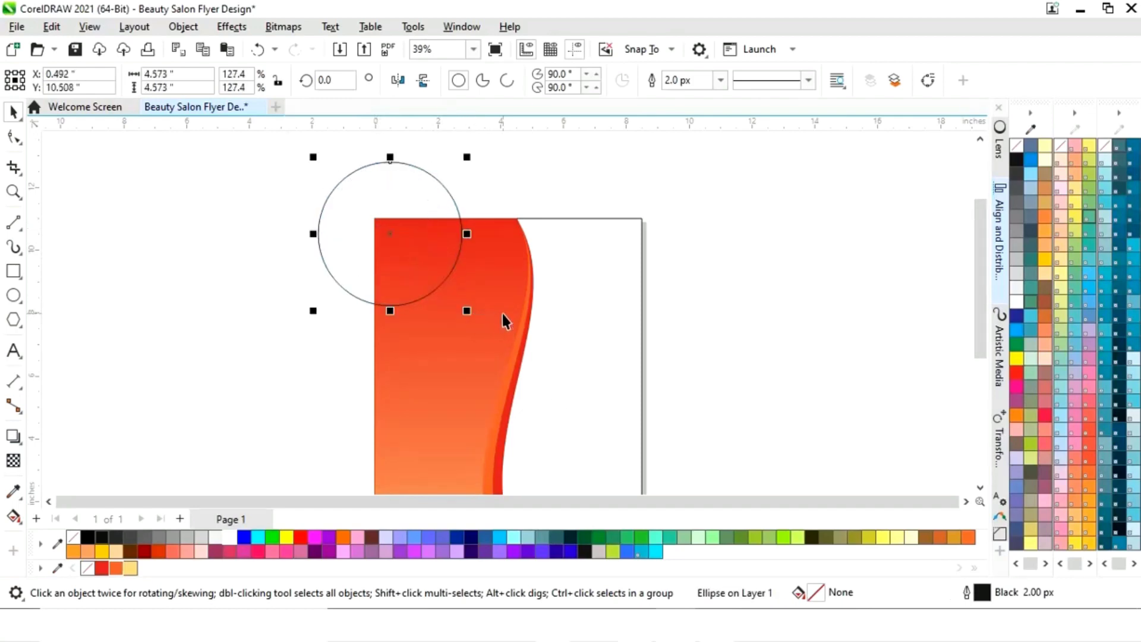
drag(390, 234, 376, 221)
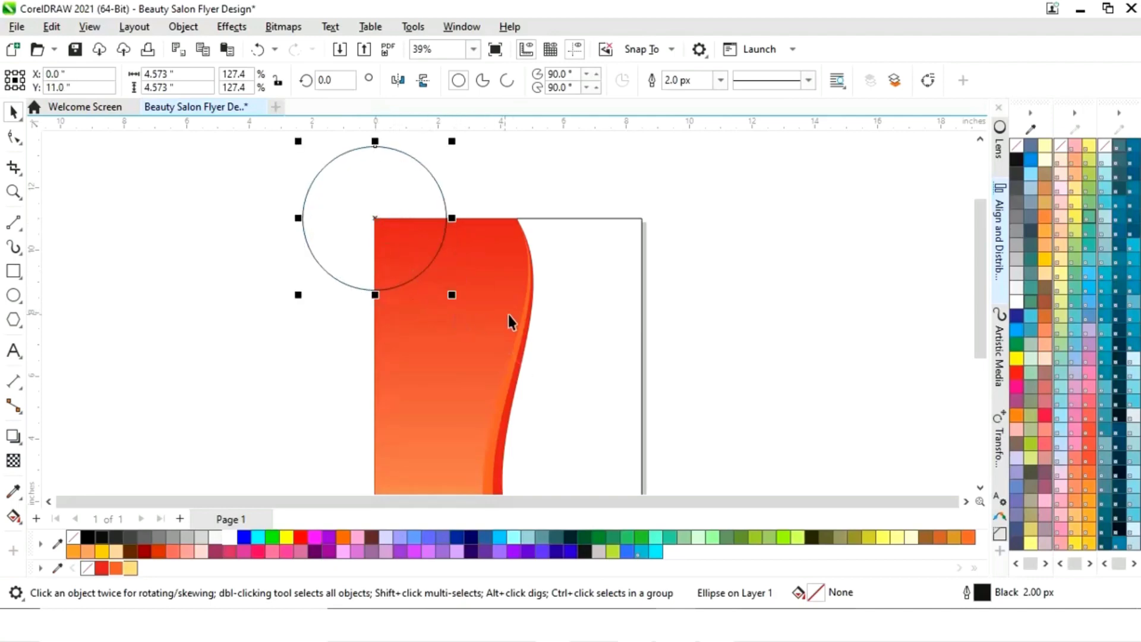
Intersect the circle with the gradient shape and fill the resulting quarter circle with pale yellow (C4 M14 Y59 K0).
shift+click(514, 299)
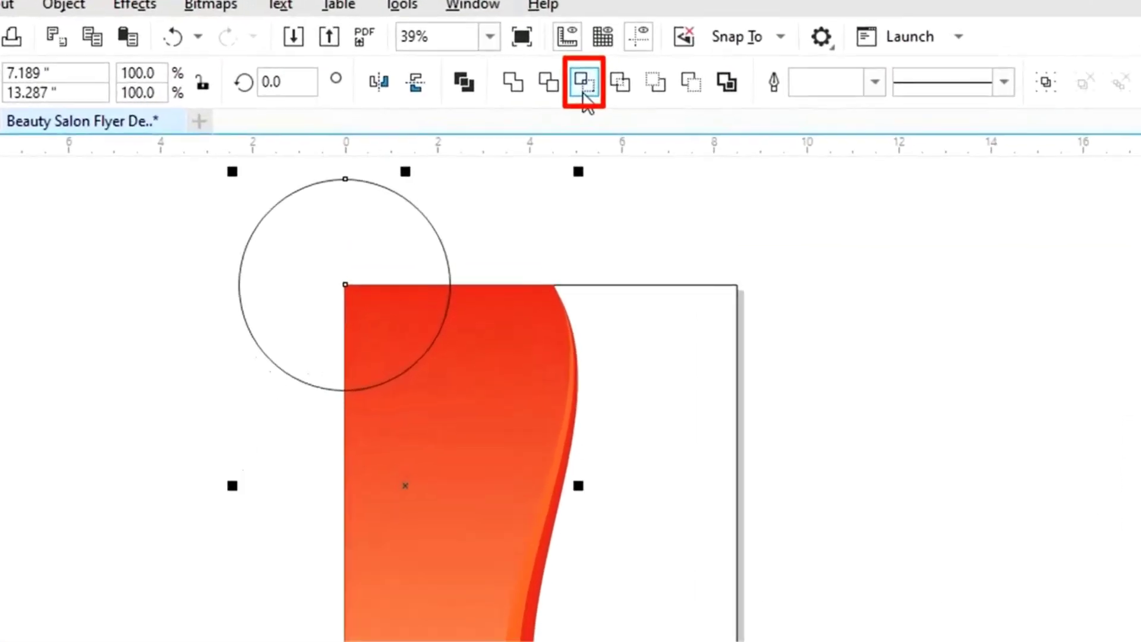
click(583, 86)
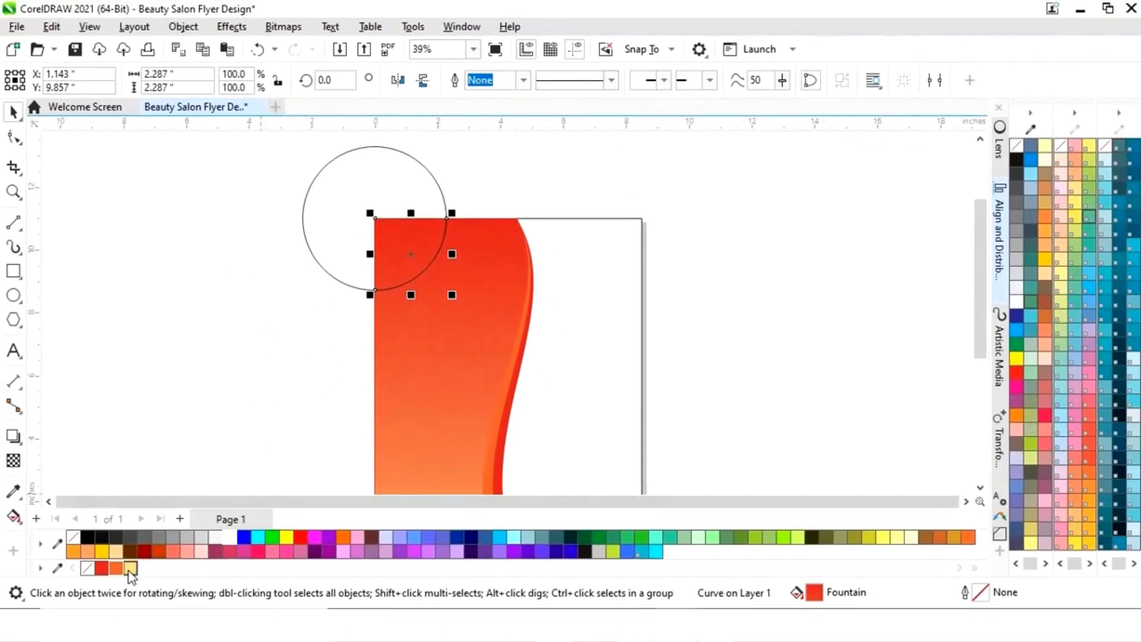
click(82, 640)
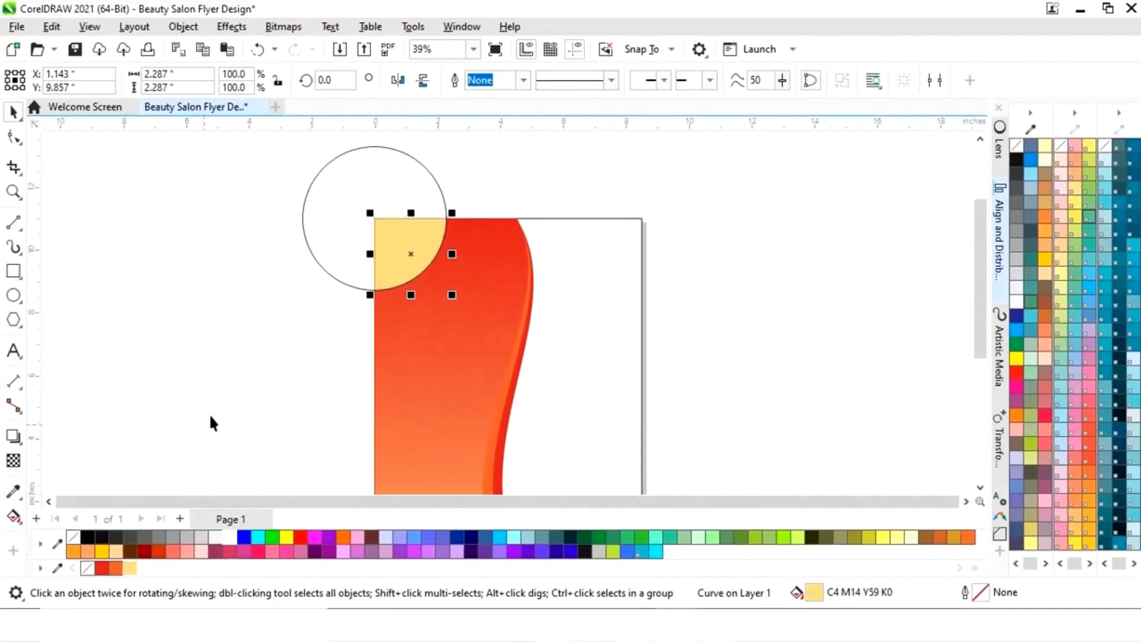
Delete the unfilled circle around the page's upper left corner.
click(306, 358)
click(342, 286)
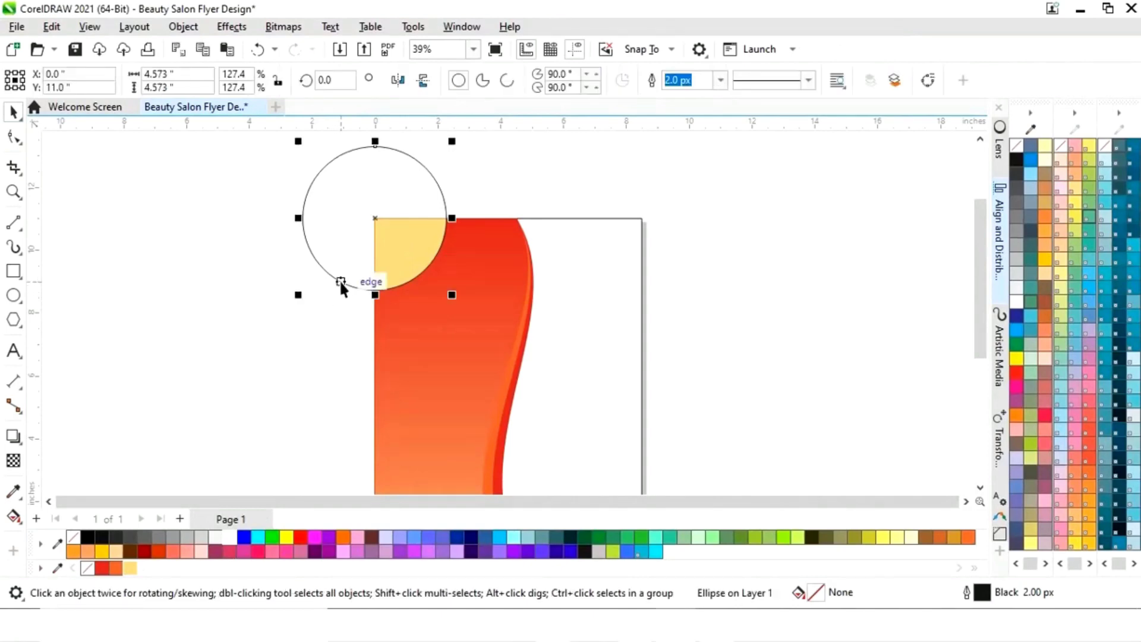
key(Delete)
Enlarge the pale yellow quarter circle and add an orange (C4 M76 Y91 K0) copy about 3.1 inches wide inside it.
click(411, 265)
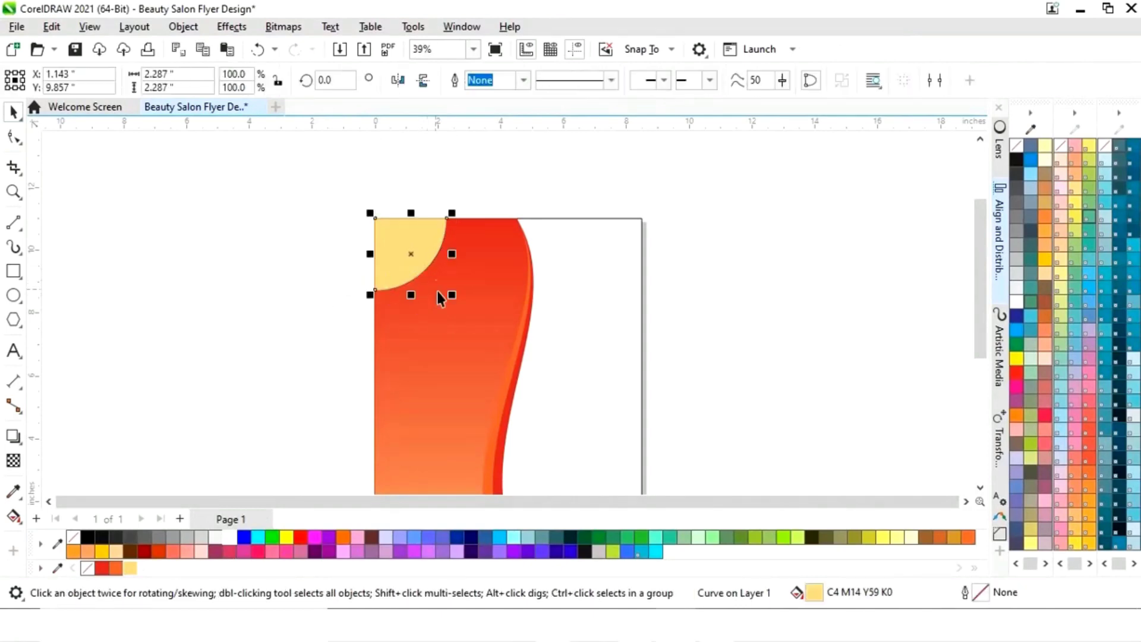
drag(452, 297, 477, 321)
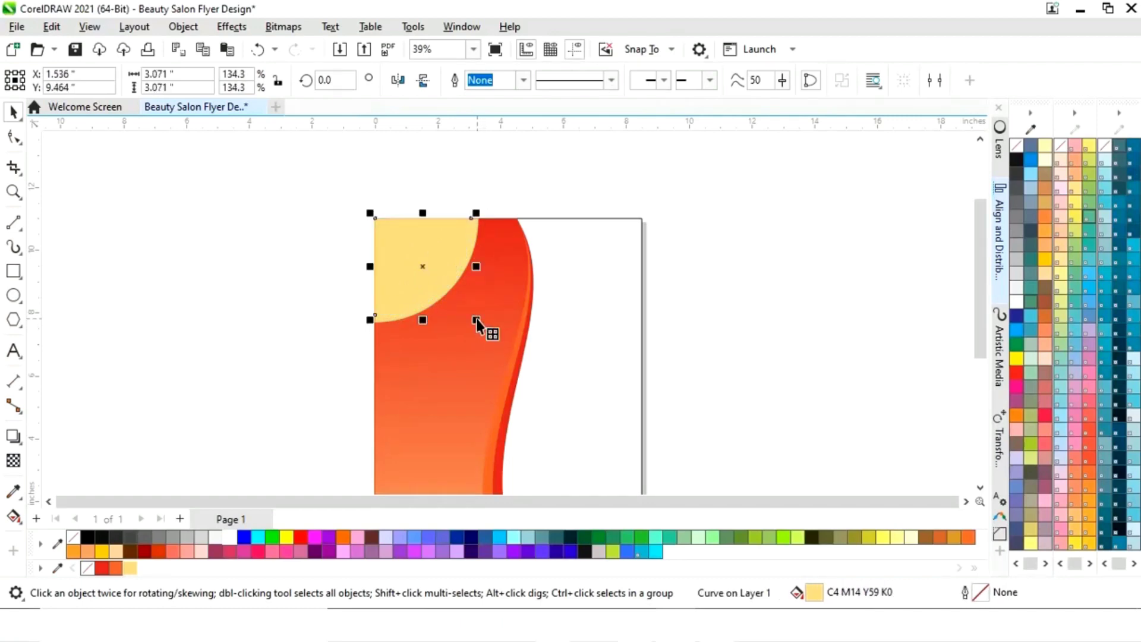
click(116, 568)
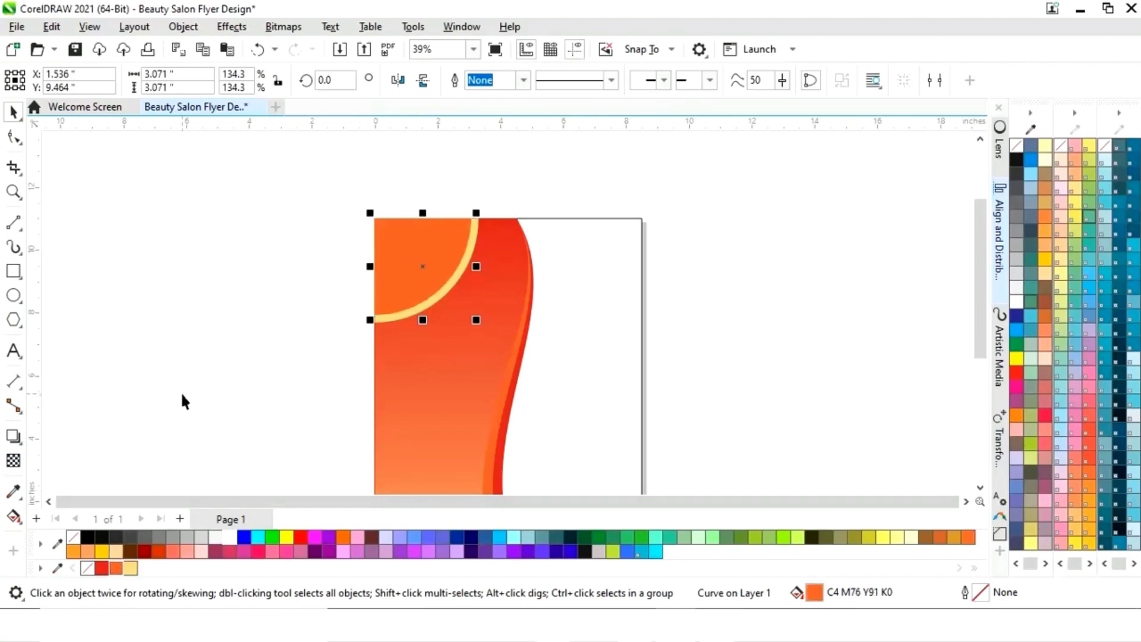
click(183, 399)
Draw a circle about 2.7 inches in diameter and place it overlapping the quarter circle's right side and the S-curve.
scroll(354, 342, down, 2)
drag(489, 146, 480, 292)
click(256, 309)
click(13, 295)
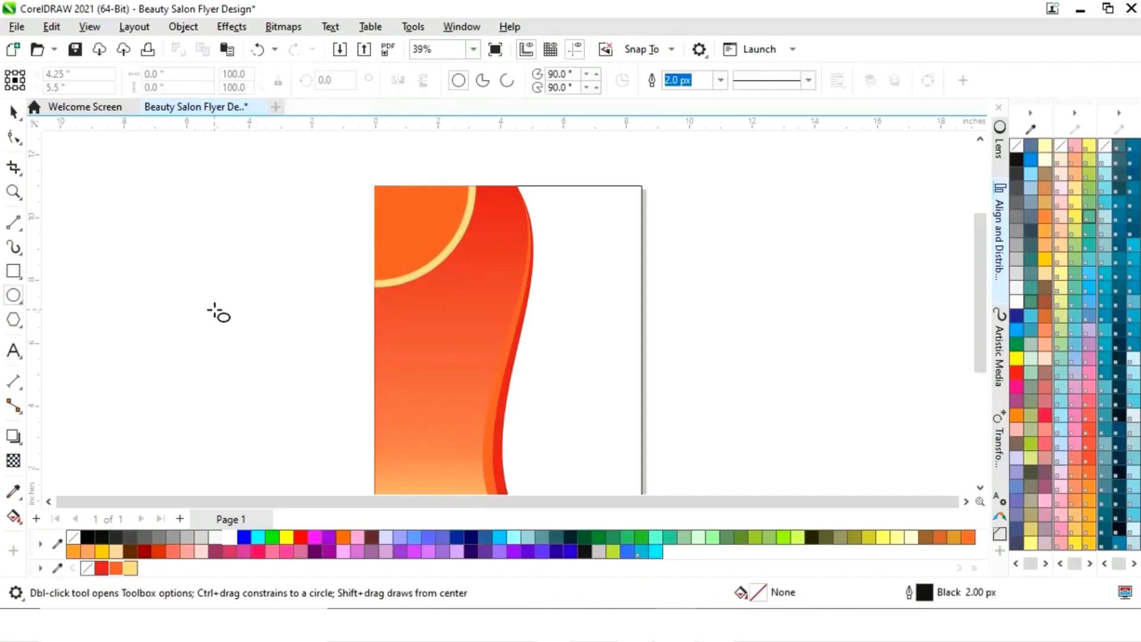
key(ctrl+z)
drag(231, 307, 302, 373)
drag(318, 375, 494, 248)
click(17, 118)
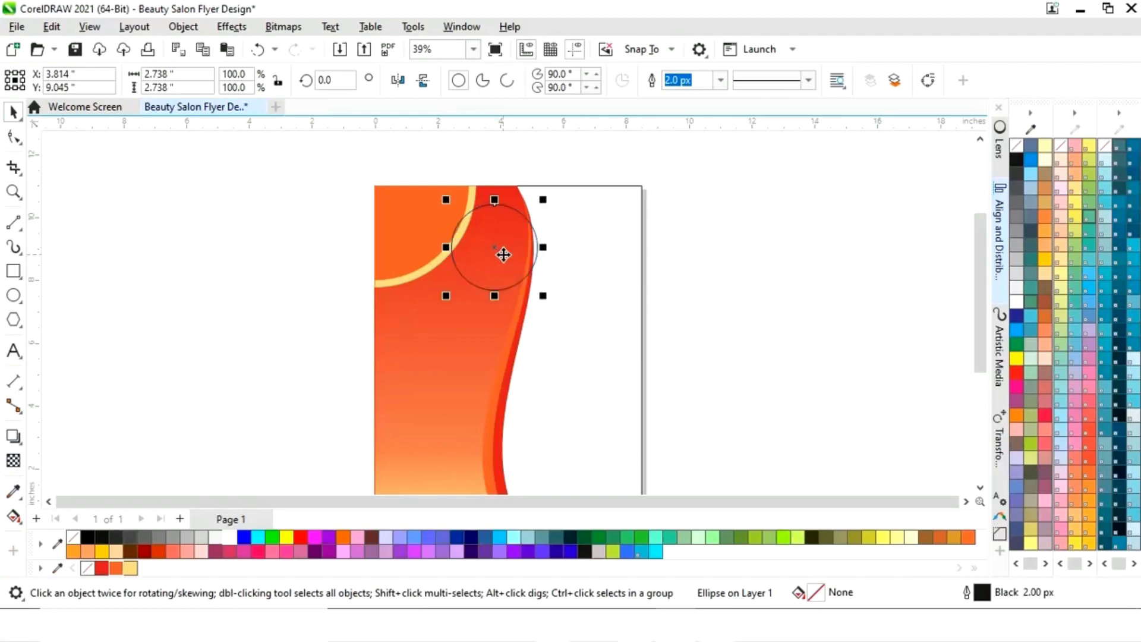
Fill the new circle with pale yellow (C4 M14 Y59 K0), remove its outline, and move it slightly upward.
click(130, 568)
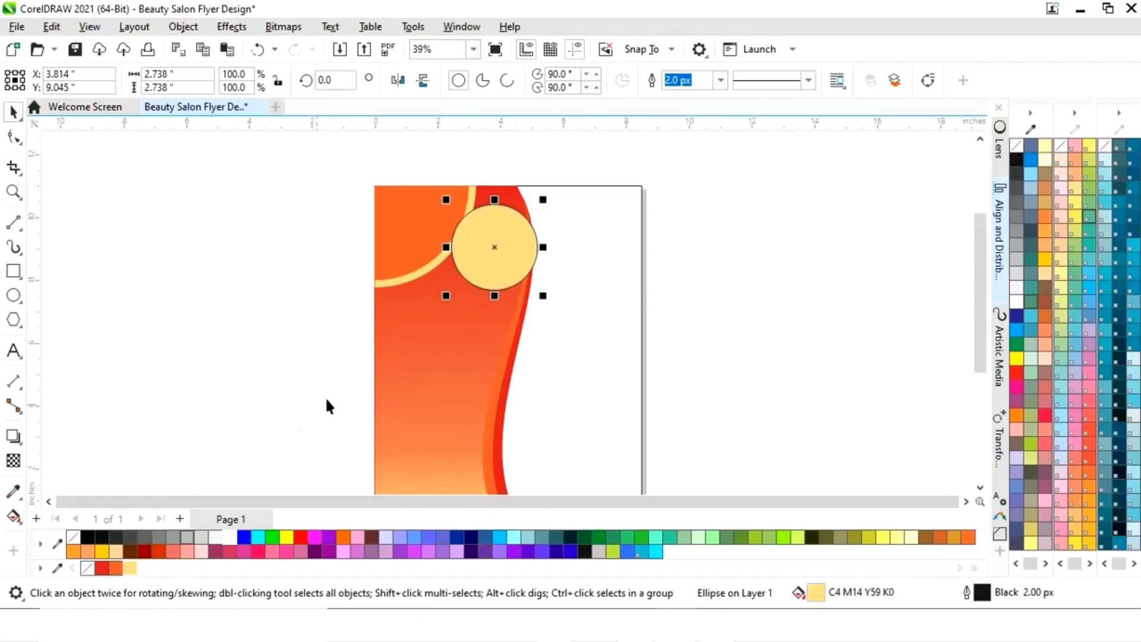
right_click(74, 538)
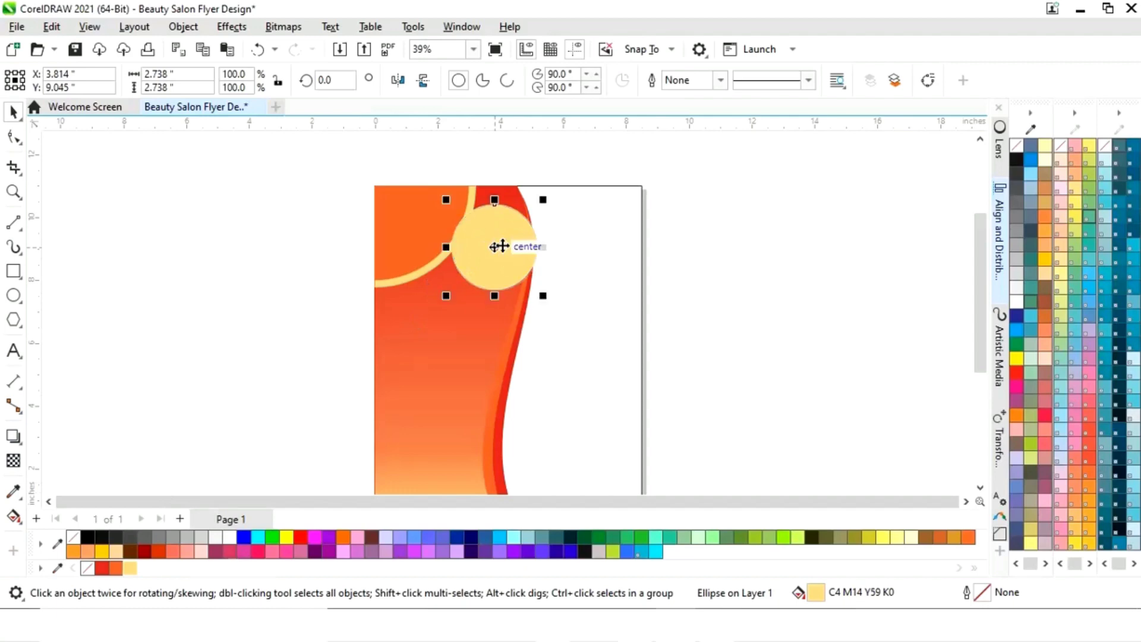
drag(501, 246, 499, 244)
key(Up)
key(Up)
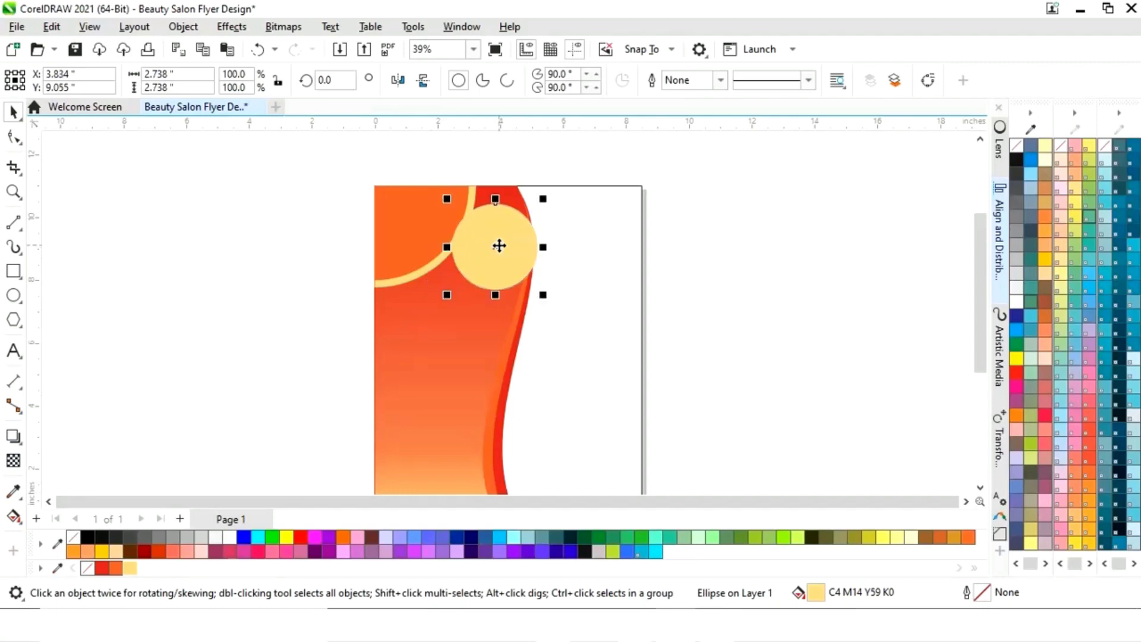
drag(497, 245, 497, 242)
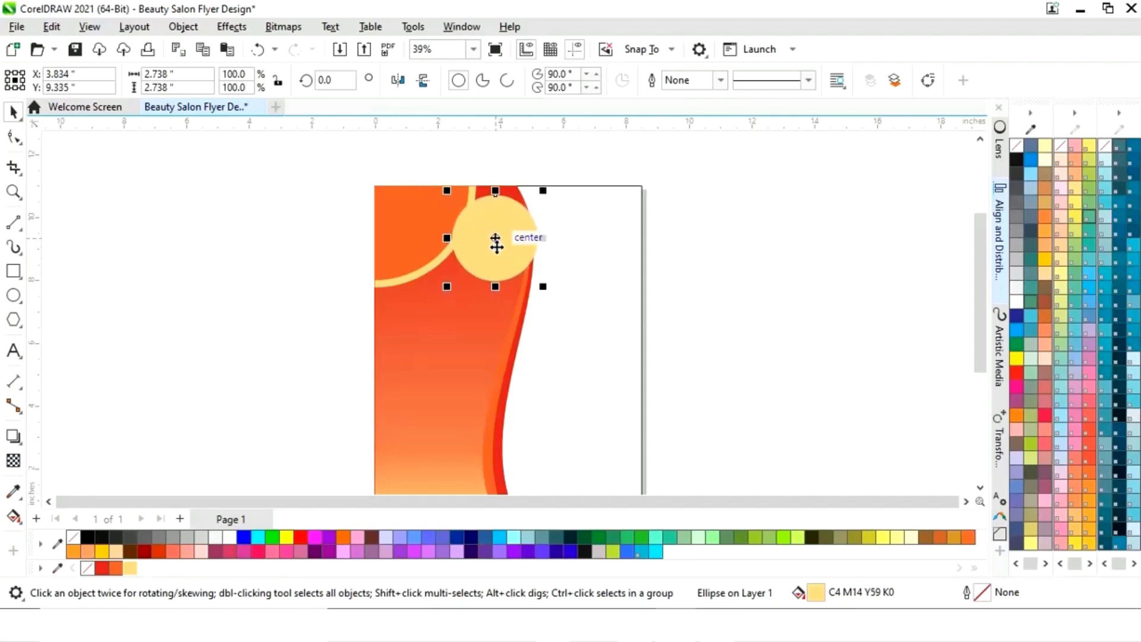
Add a concentric copy of the circle about 2.4 inches in diameter and fill it with orange.
drag(545, 193, 540, 199)
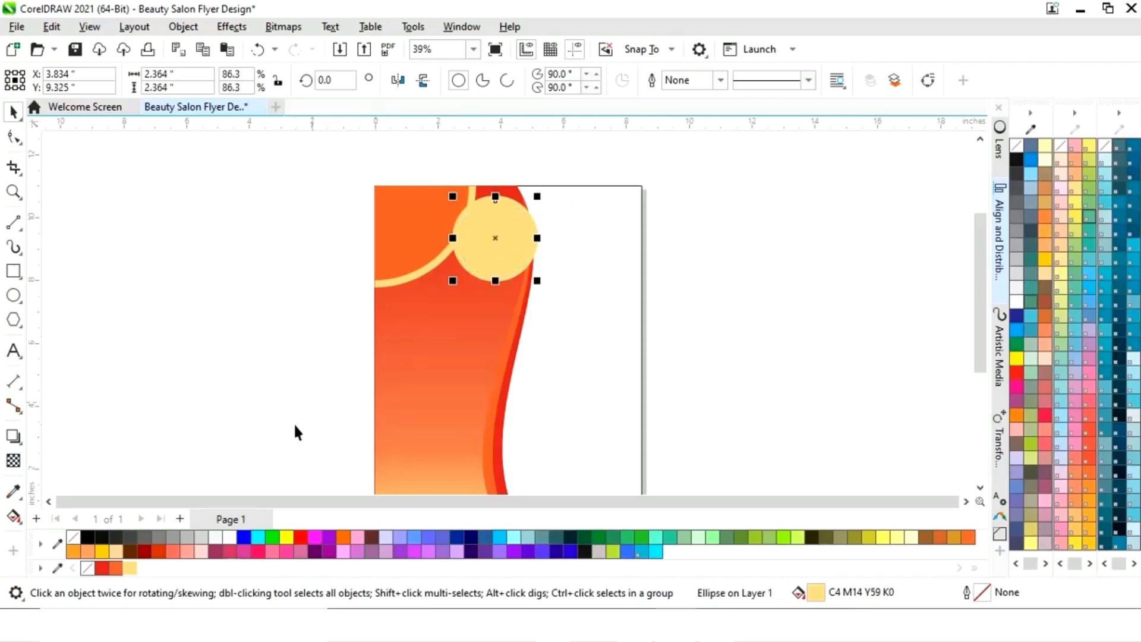
click(116, 568)
click(716, 261)
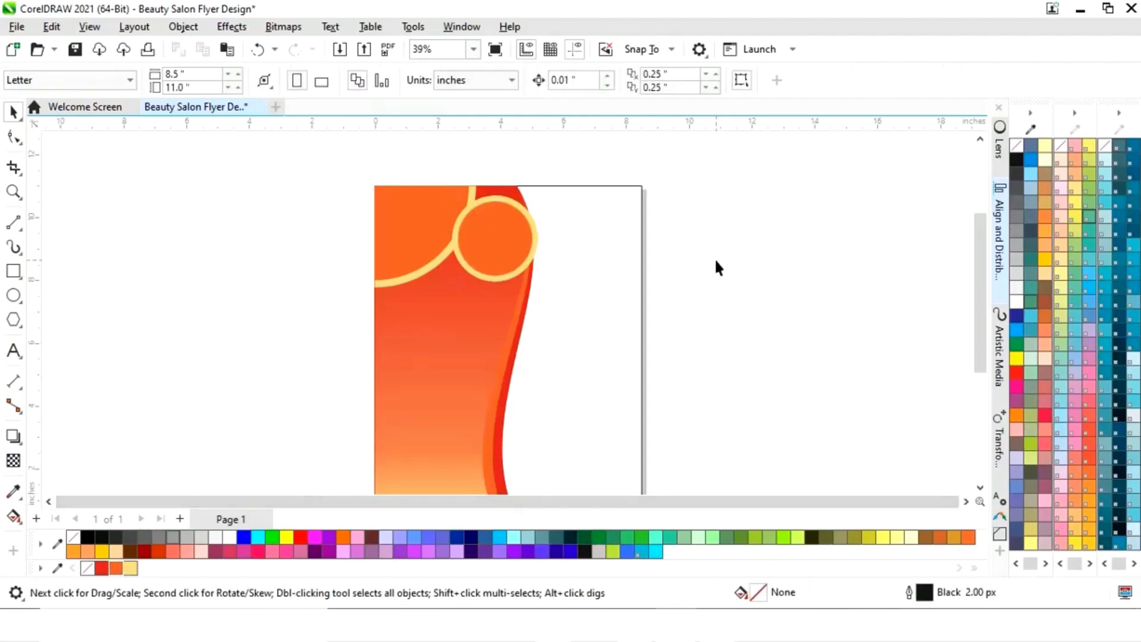
Draw a six-sided polygon about 3.3 by 2.9 inches, flat side up, on the empty area left of the page.
scroll(717, 261, down, 1)
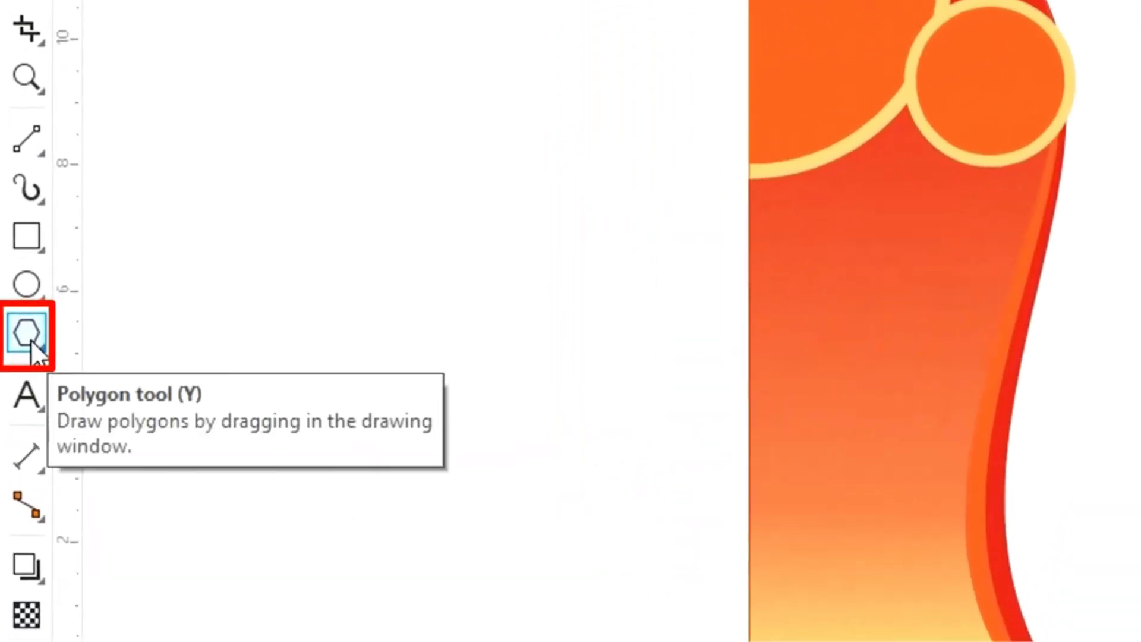
click(27, 333)
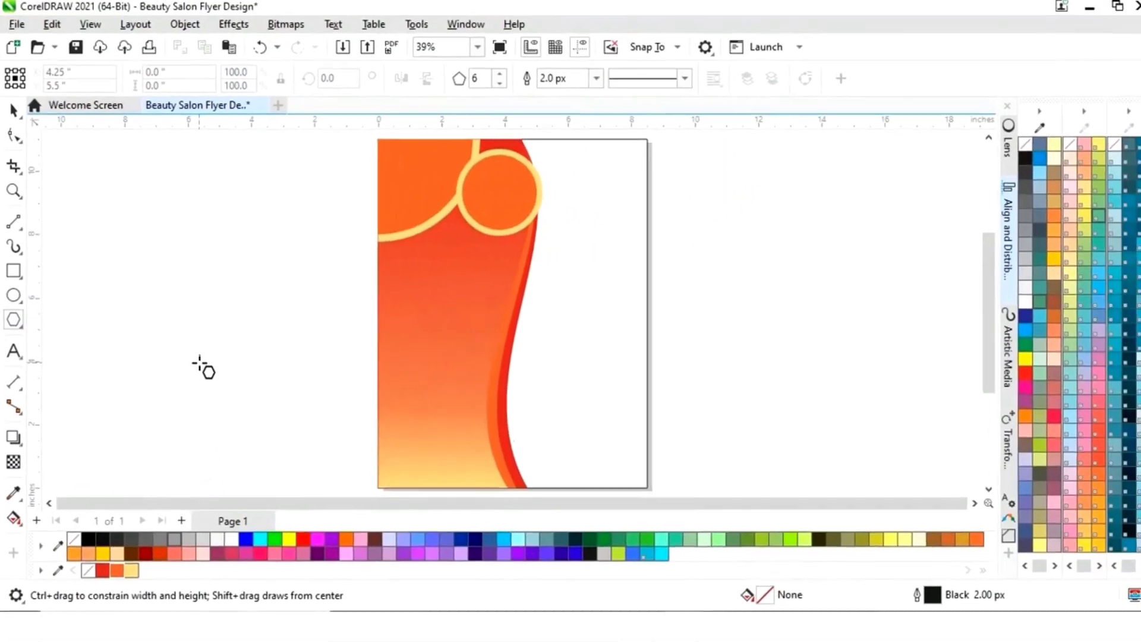
drag(357, 382, 431, 444)
drag(216, 375, 229, 410)
key(space)
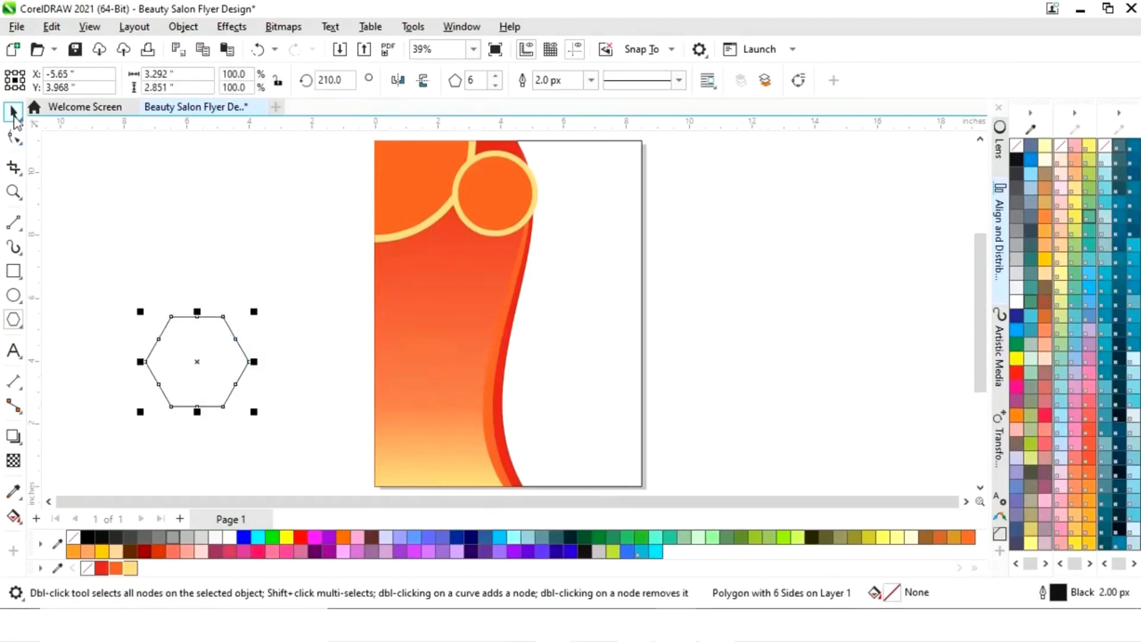
click(300, 352)
click(236, 339)
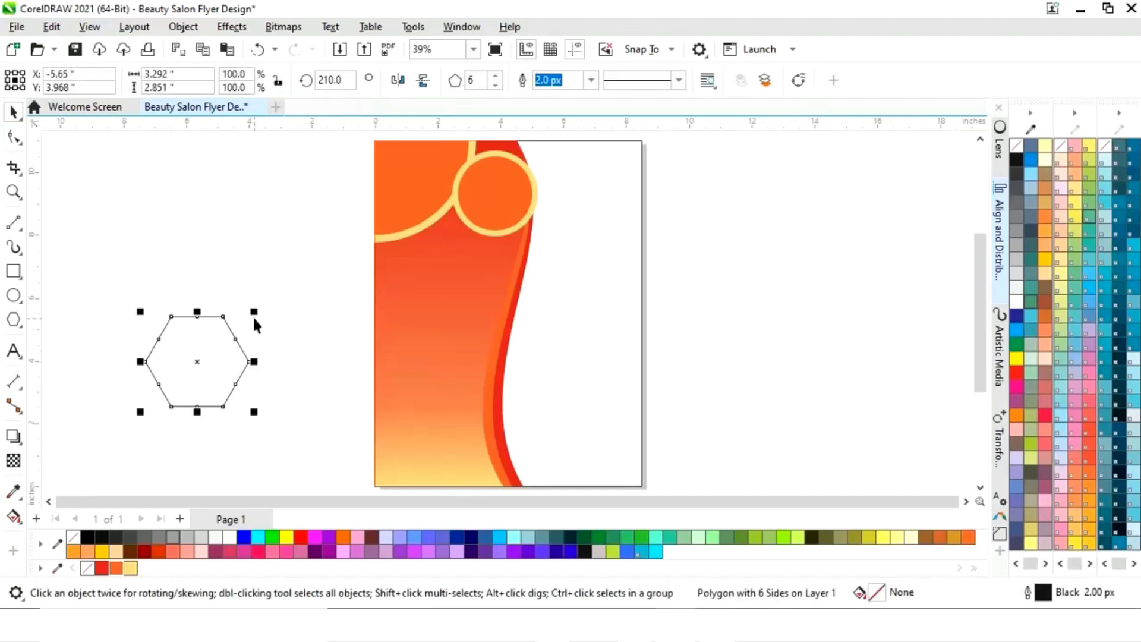
Fill the hexagon with red (C10 M98 Y99 K2) and add a concentric copy about 2.9 by 2.5 inches.
click(103, 569)
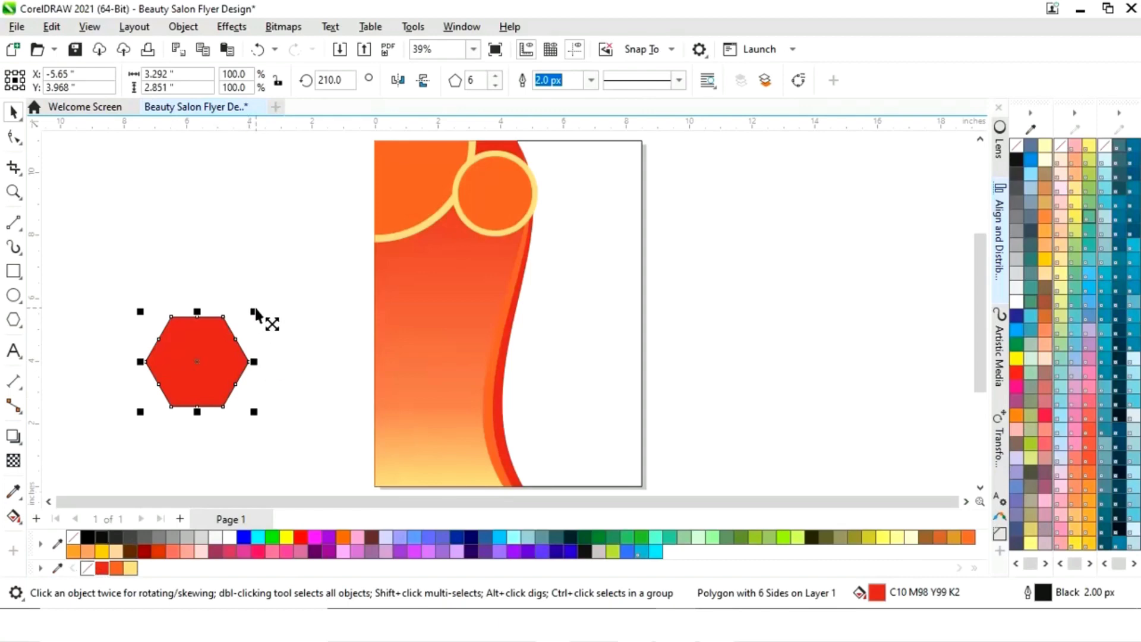
drag(254, 311, 248, 315)
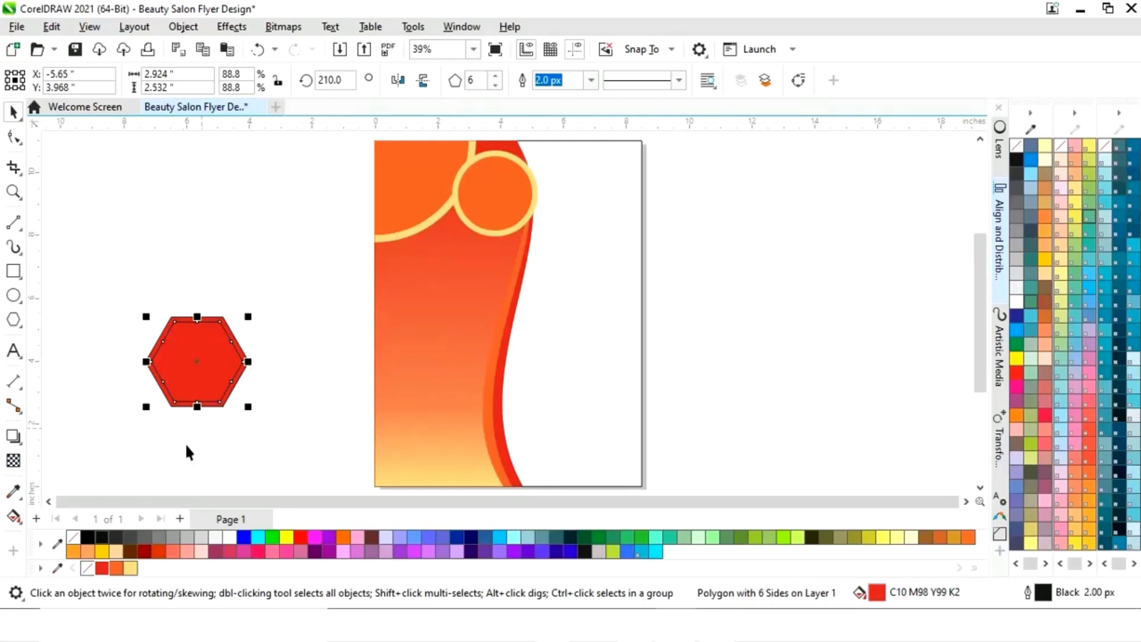
Apply a vertical linear gradient to the inner hexagon from bottom to top, with its bottom stop in pale yellow (C4 M14 Y59 K0).
click(13, 517)
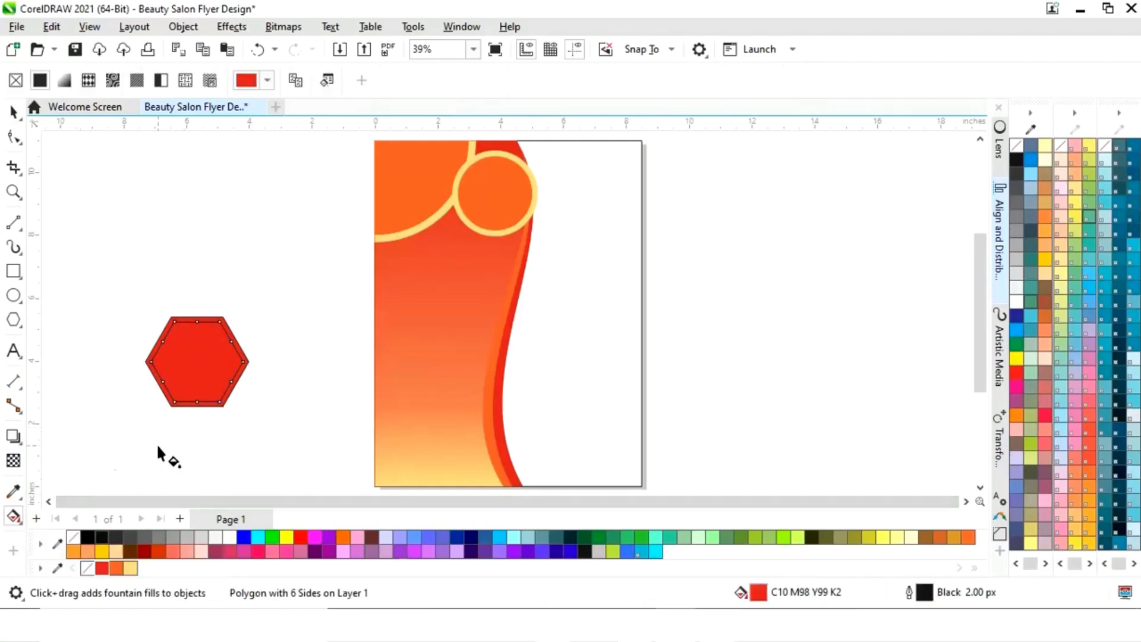
drag(196, 404, 197, 322)
click(197, 402)
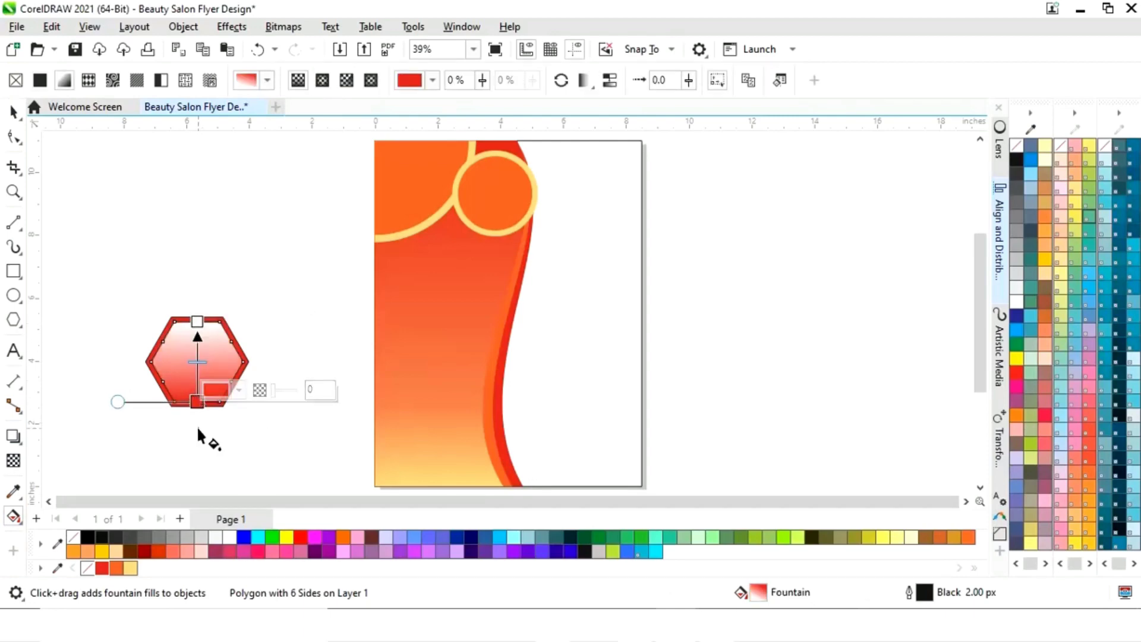
click(240, 393)
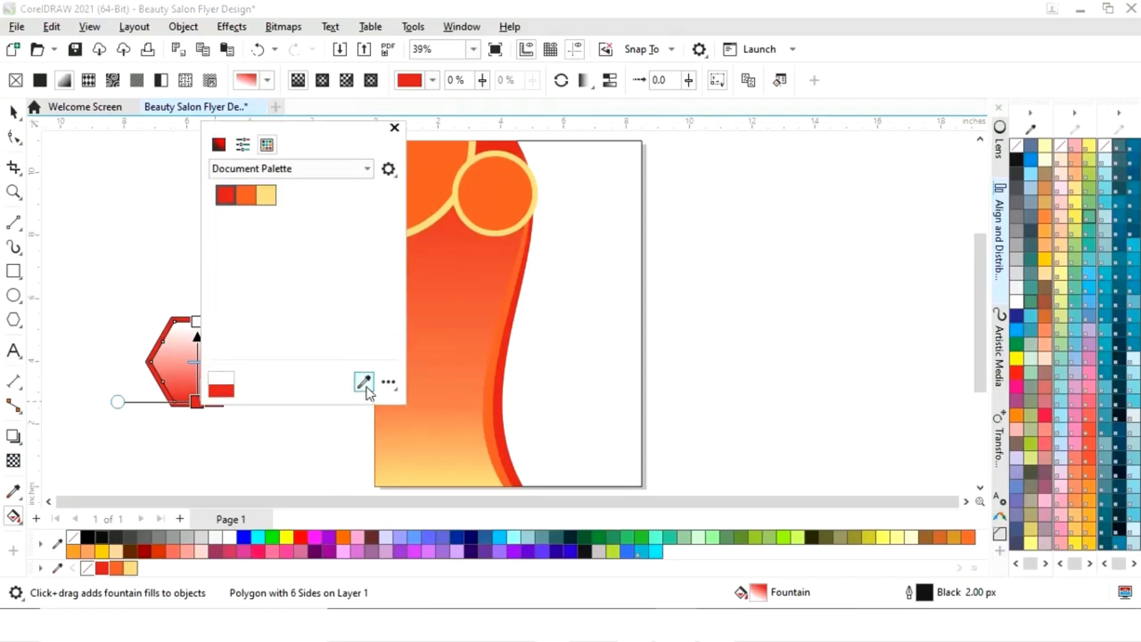
click(363, 382)
click(132, 568)
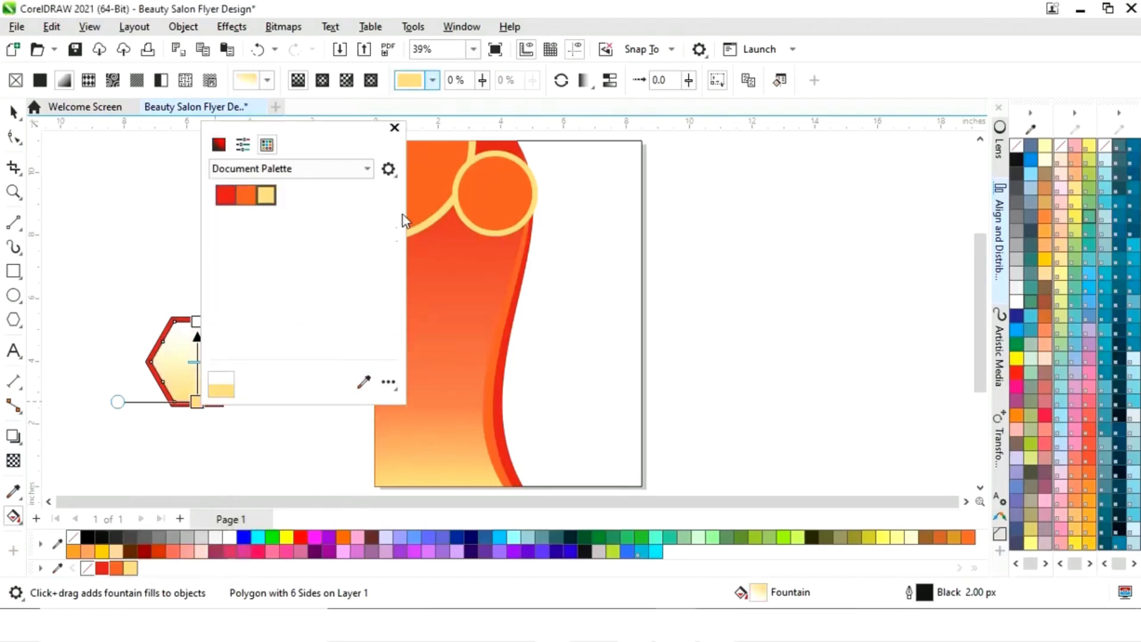
click(394, 129)
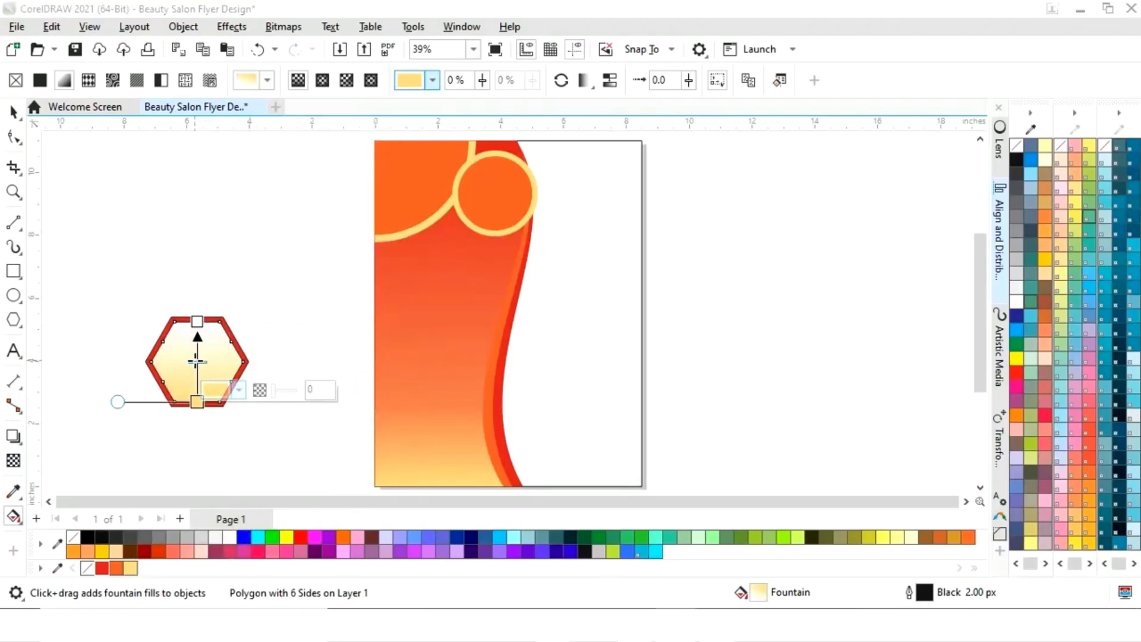
Add a gradient stop at about 42% in the inner hexagon and colour it red (C10 M98 Y99 K2).
click(197, 364)
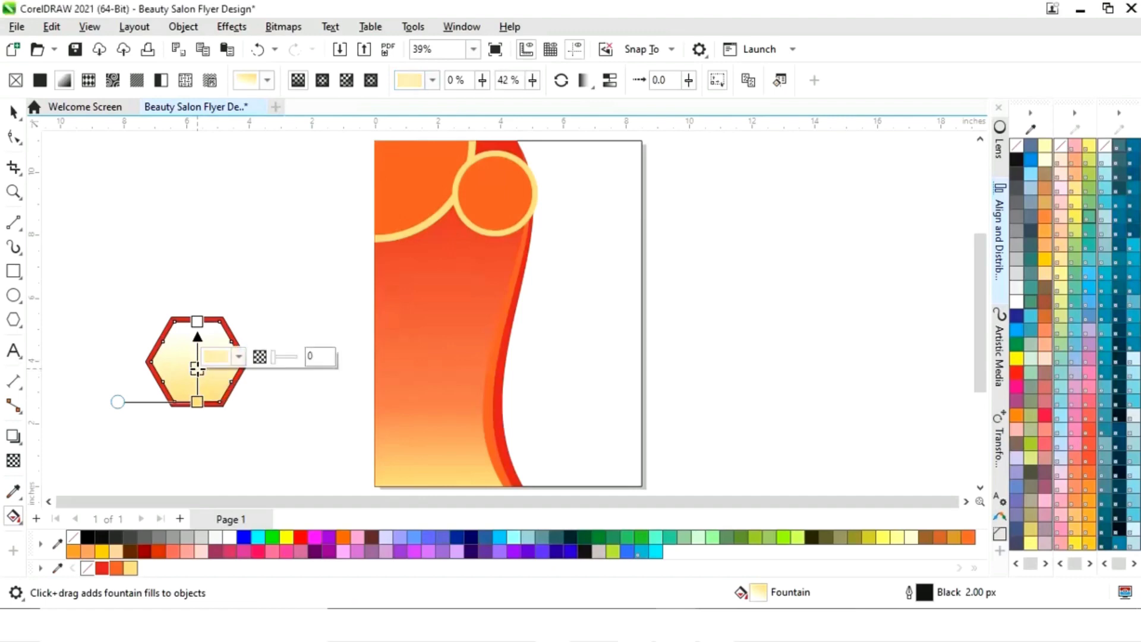
click(238, 357)
click(365, 324)
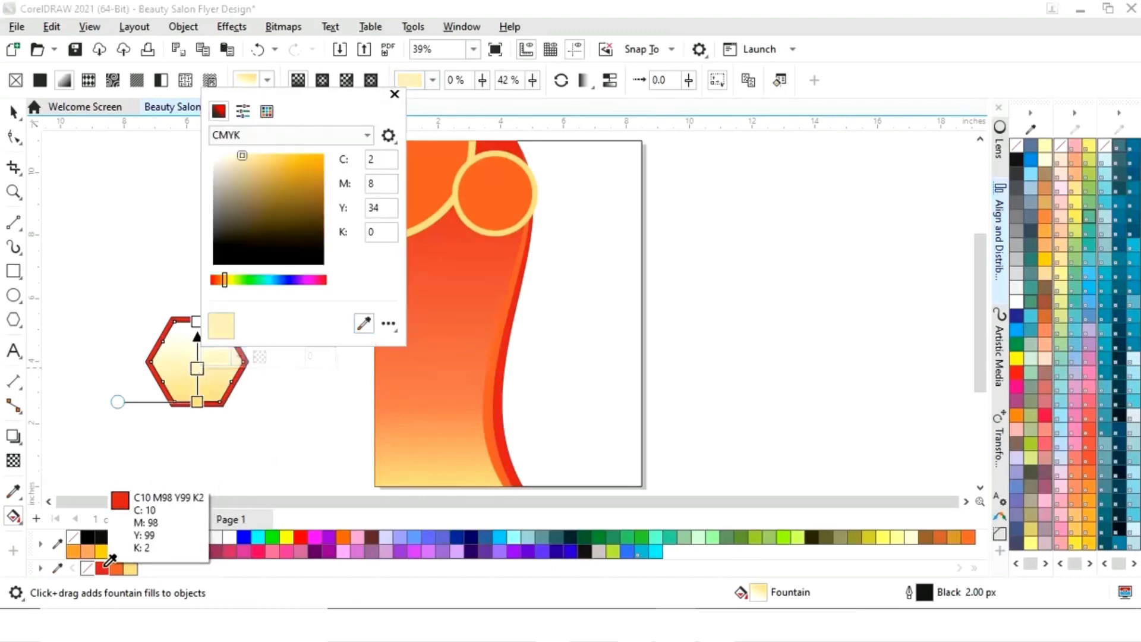
click(103, 566)
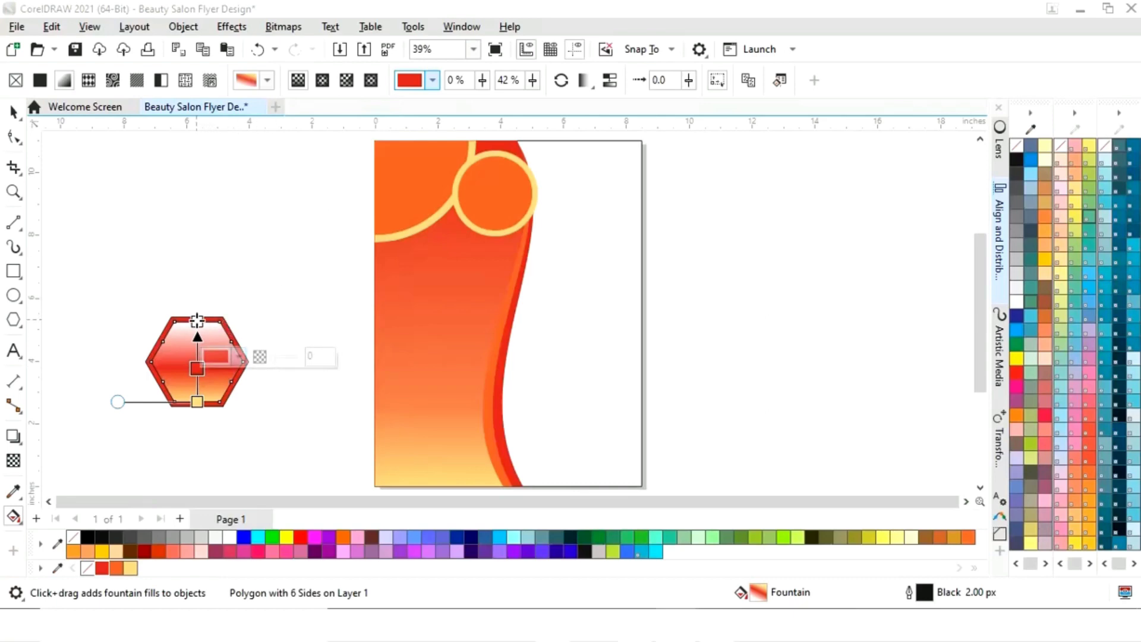
Set the top stop of the inner hexagon's gradient to the document's pale yellow.
click(197, 322)
click(238, 311)
click(364, 555)
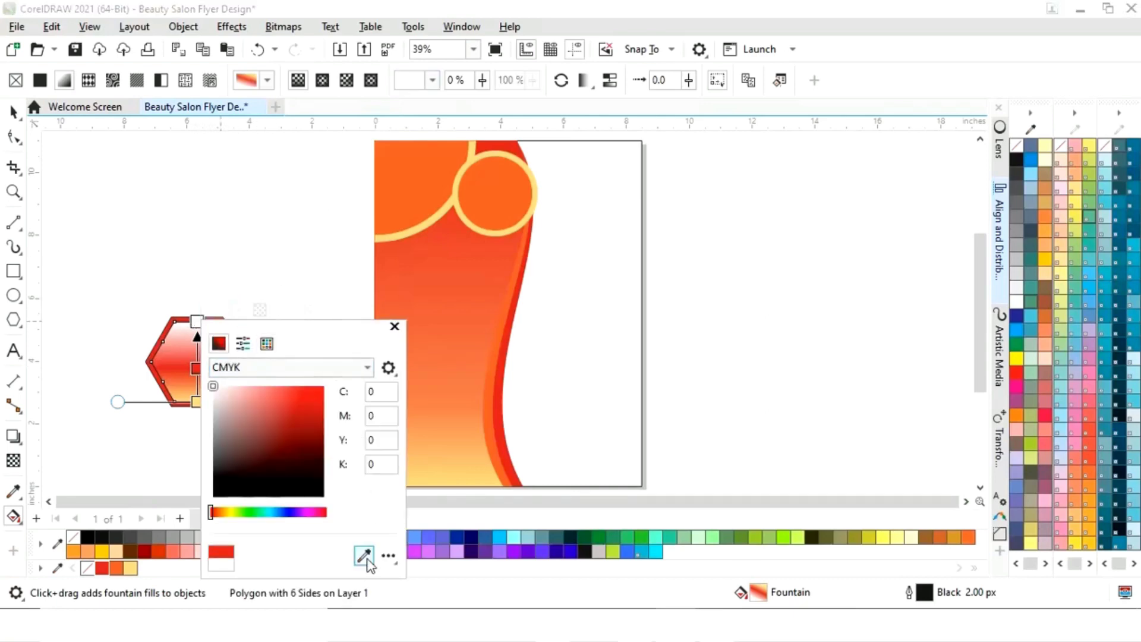
click(137, 565)
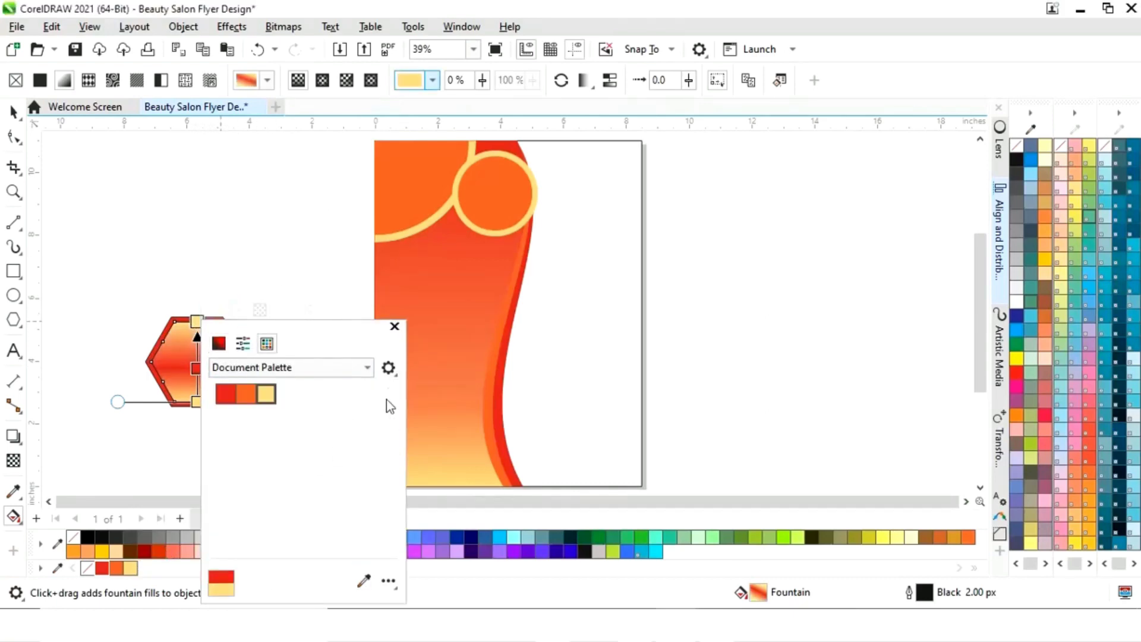
click(394, 327)
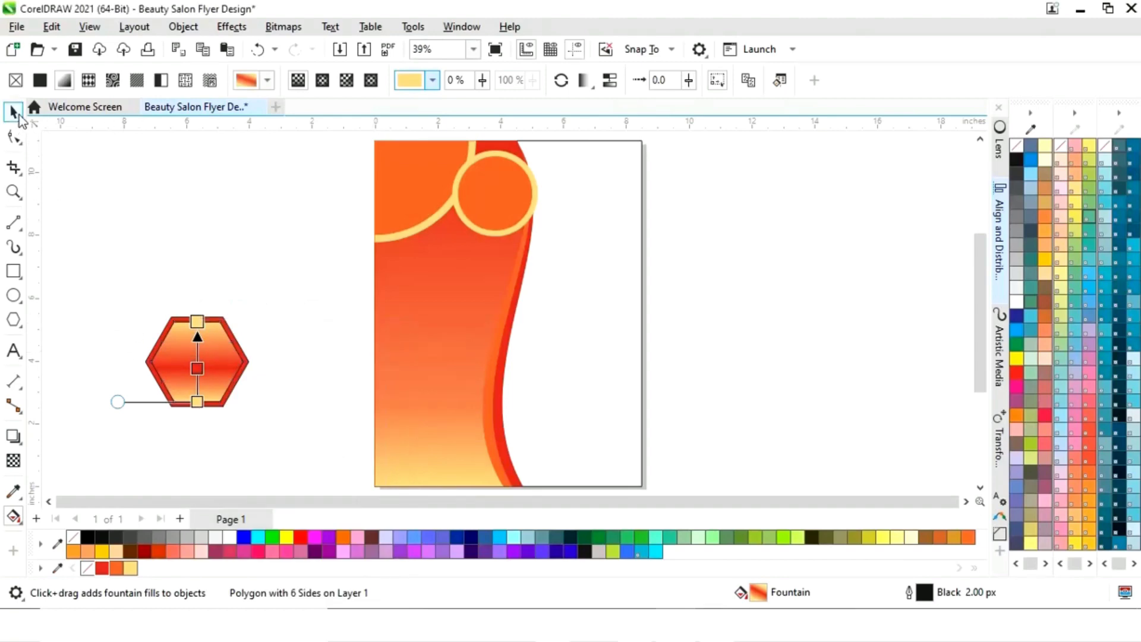
Remove the outlines from the inner gradient hexagon and the outer red hexagon.
click(13, 111)
right_click(88, 571)
click(314, 416)
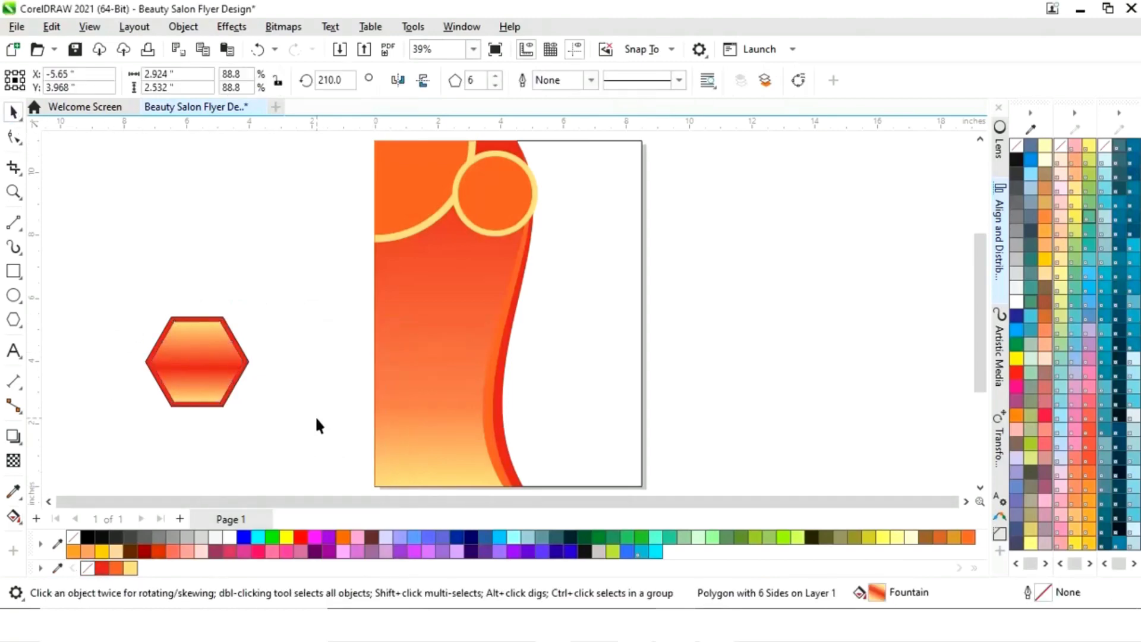
click(247, 362)
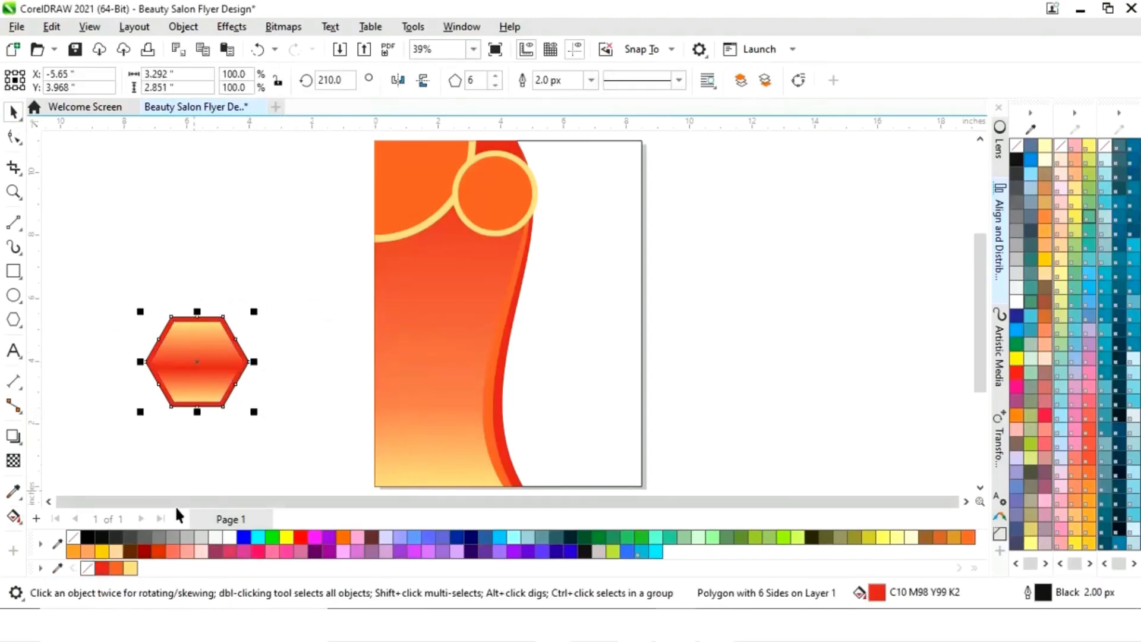
right_click(87, 568)
click(245, 429)
Add a smaller concentric copy of the gradient hexagon, about 2.6 by 2.2 inches, and fill it with red.
key(z)
drag(140, 253, 364, 464)
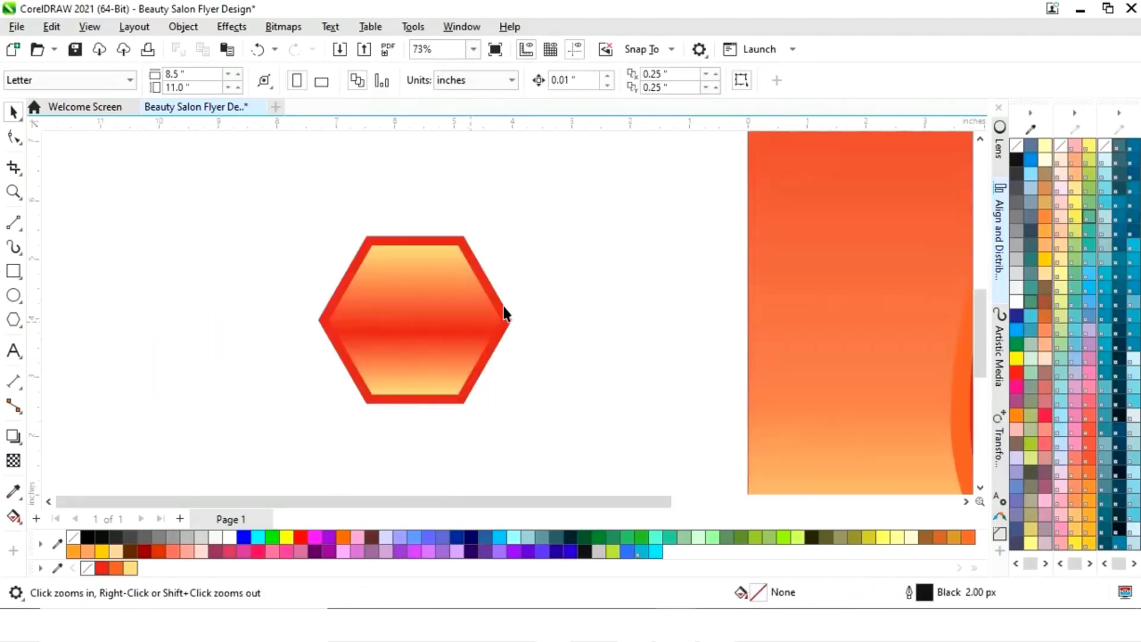
key(space)
click(450, 276)
drag(505, 237, 502, 245)
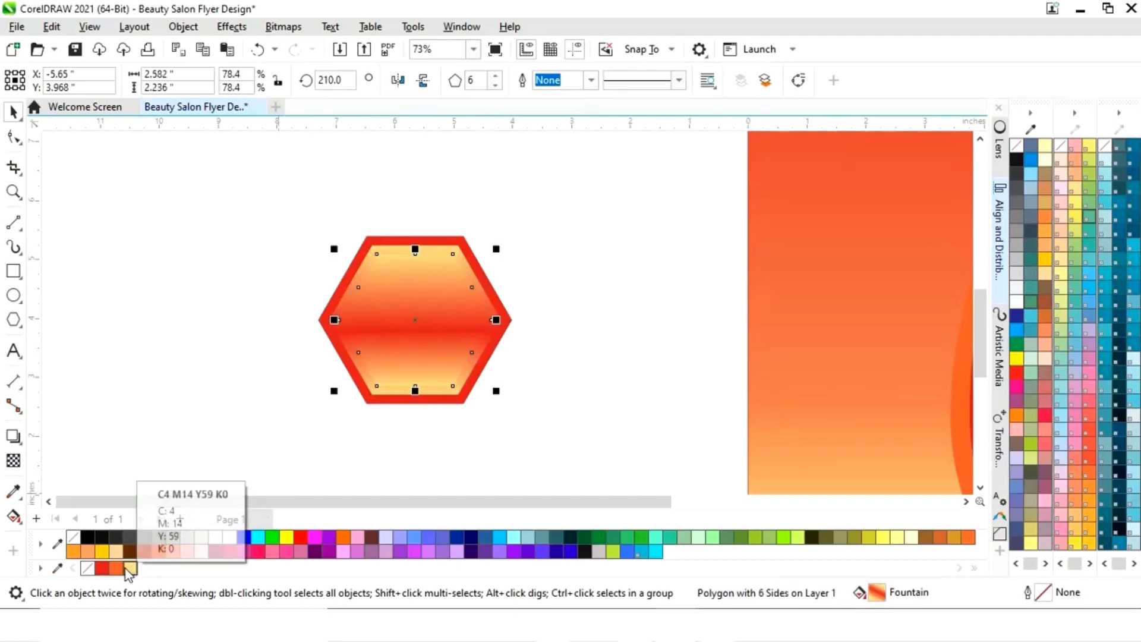
click(102, 568)
click(579, 419)
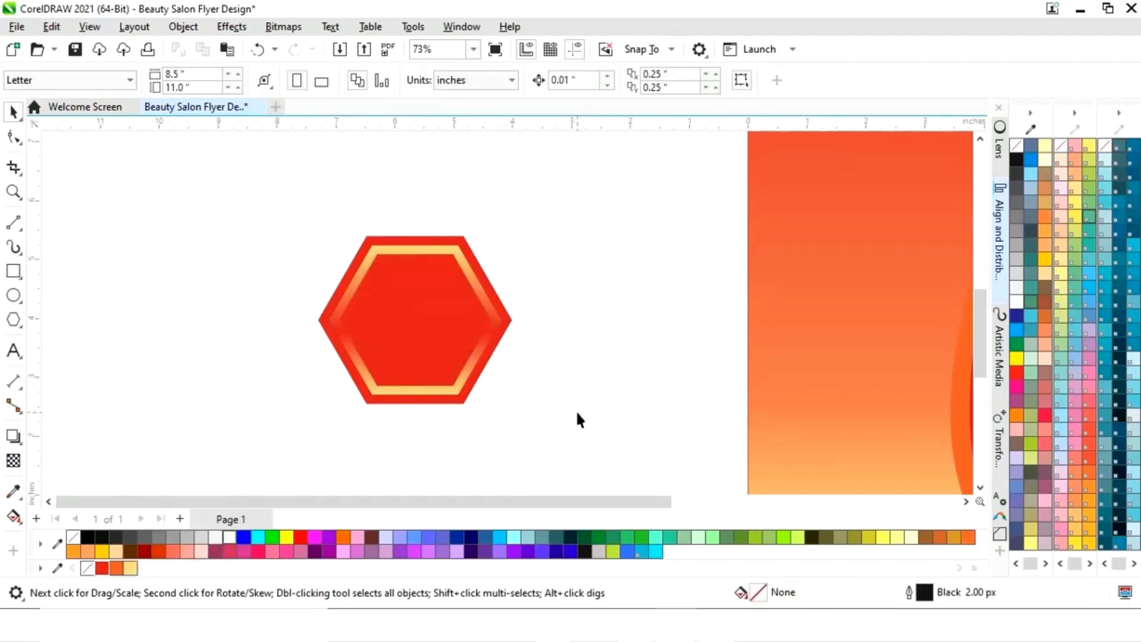
Draw a rectangle about 6.0 by 1.5 inches extending right from the hexagon and fully round its two right corners.
key(F4)
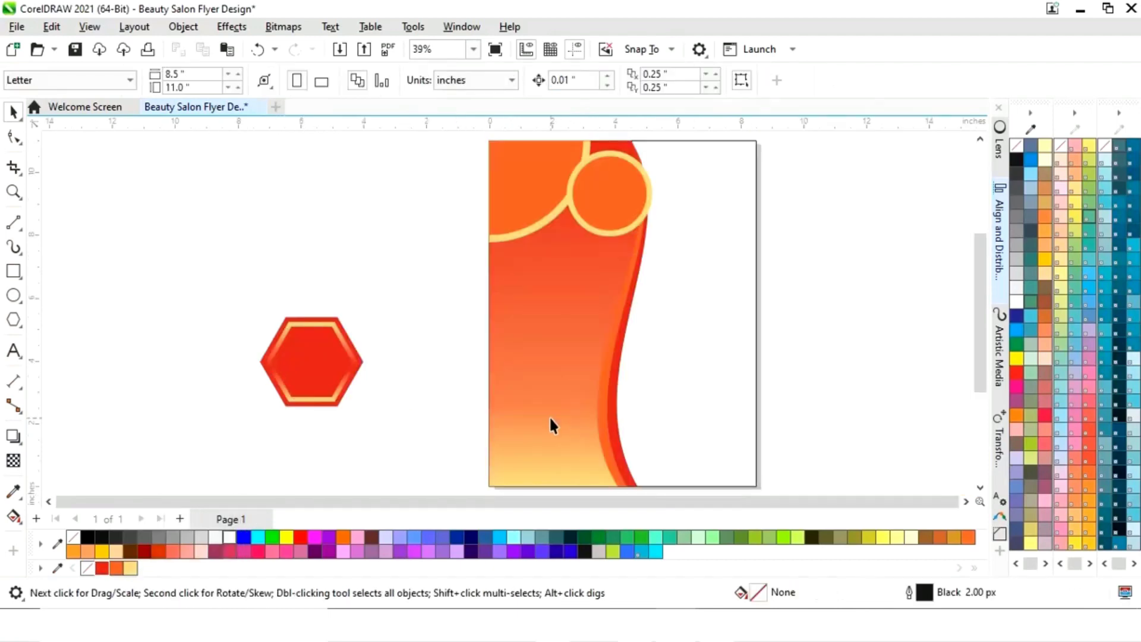
click(13, 272)
drag(318, 343, 508, 390)
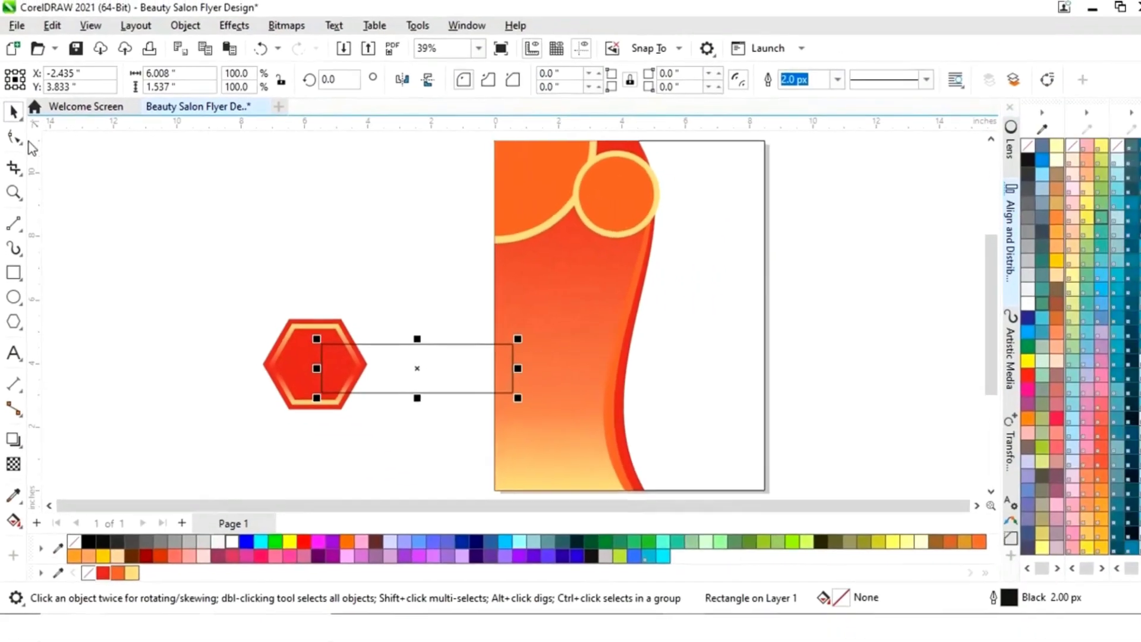
click(15, 138)
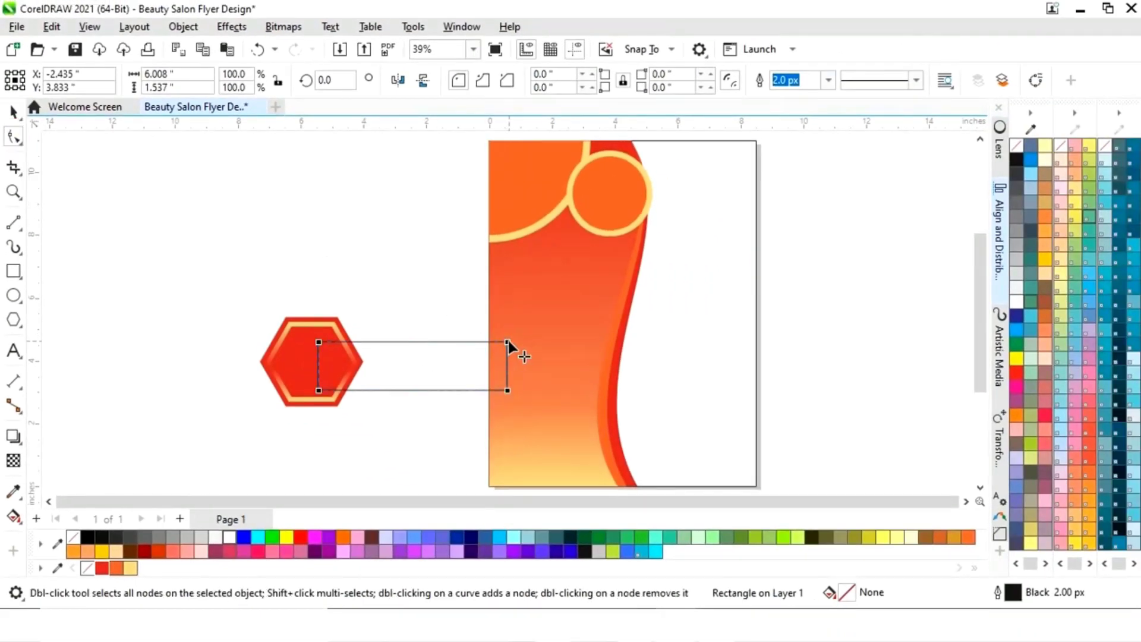
drag(508, 342, 508, 346)
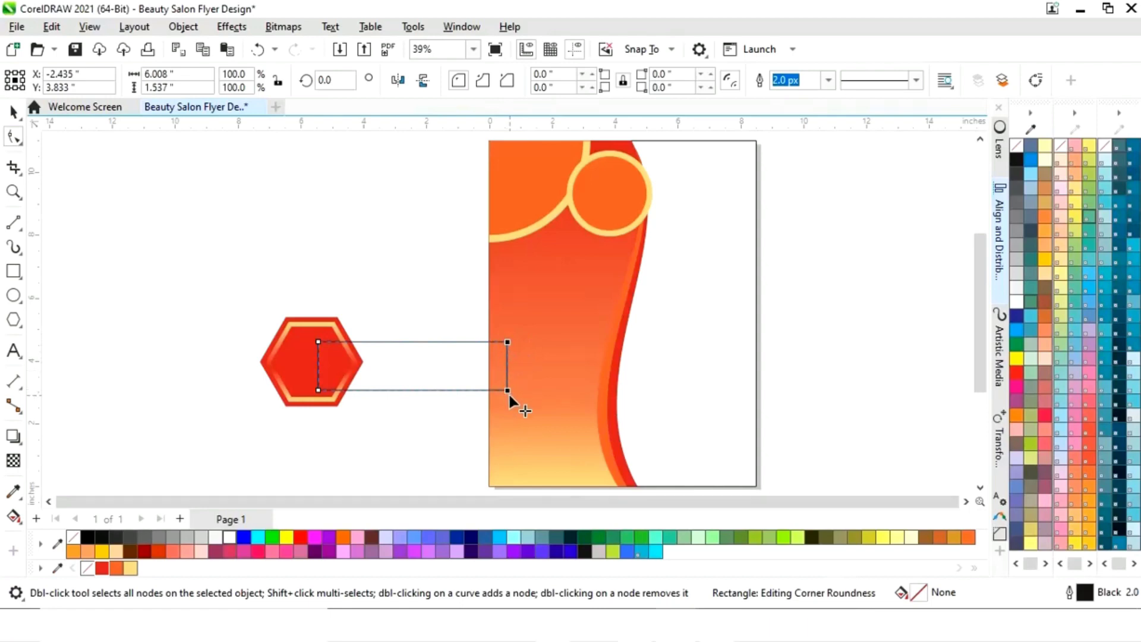
drag(507, 391, 459, 392)
click(13, 111)
Fill the rounded bar with red (C10 M98 Y99 K2), send it behind the hexagons, and remove its outline.
click(102, 569)
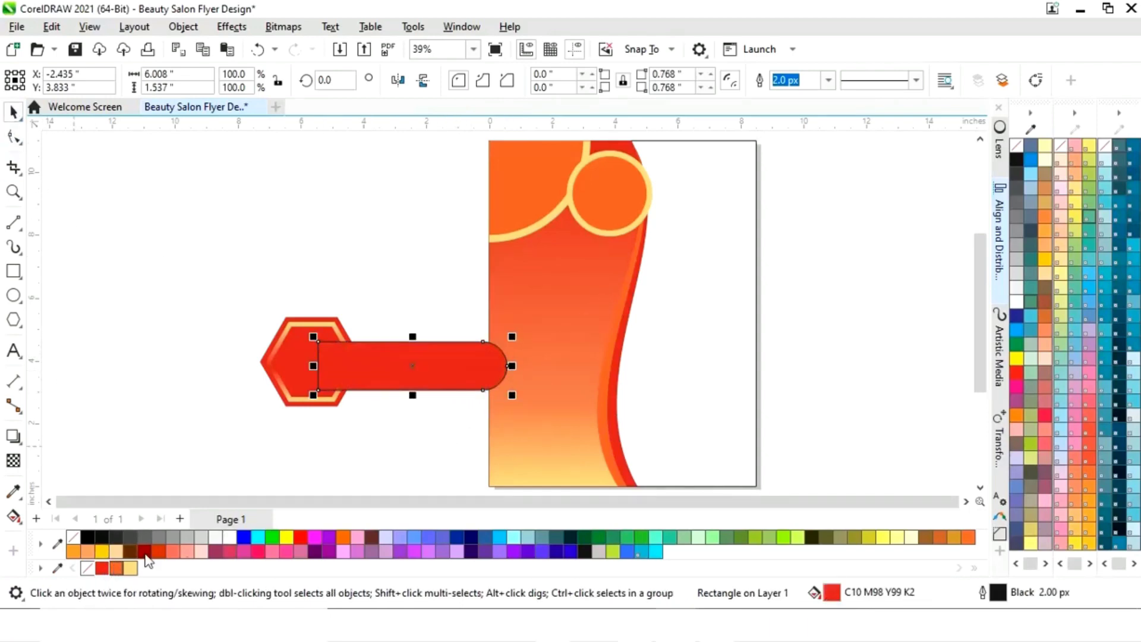
key(ctrl+Page_Down)
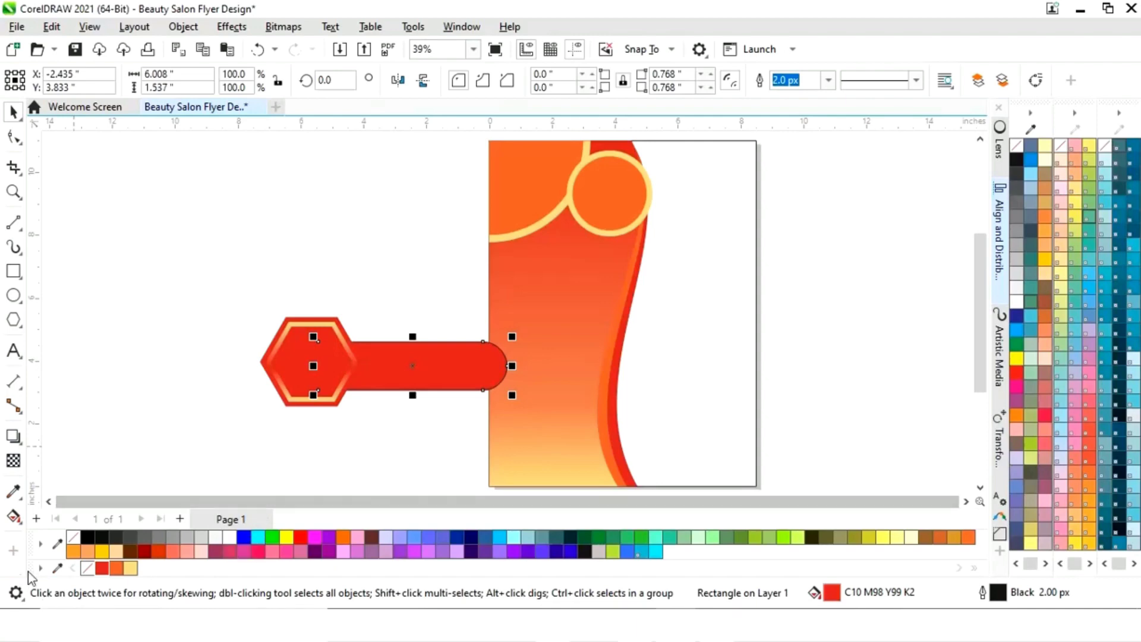
right_click(88, 568)
Scale the hexagons and bar together to about 2.6 by 1.0 inches and place them near the page's lower left edge.
drag(236, 444, 479, 357)
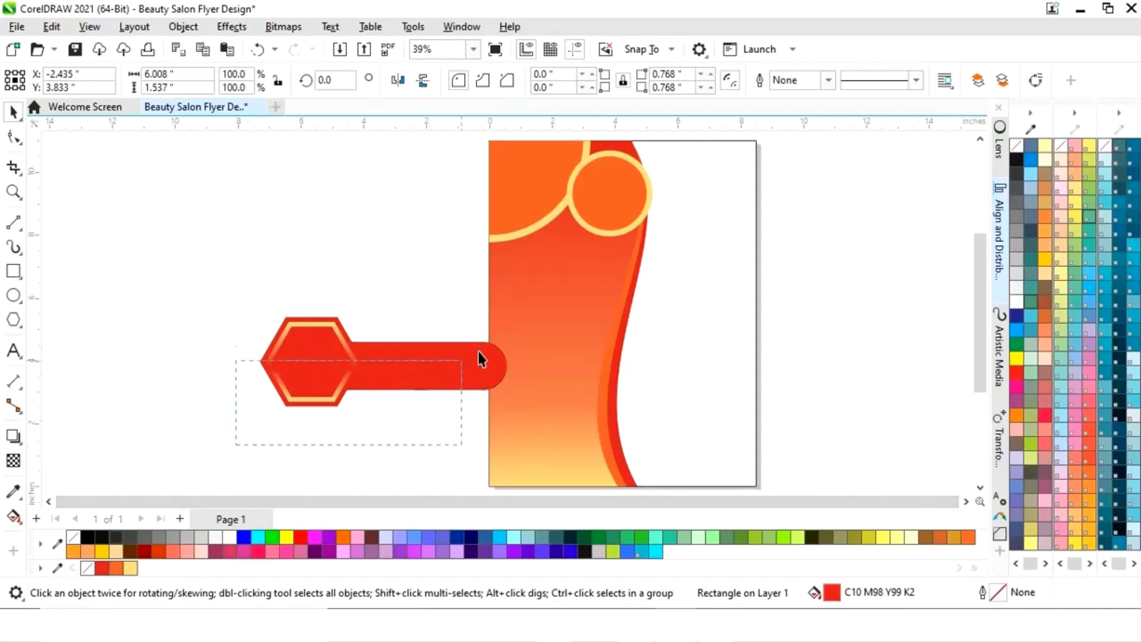
drag(539, 307, 530, 394)
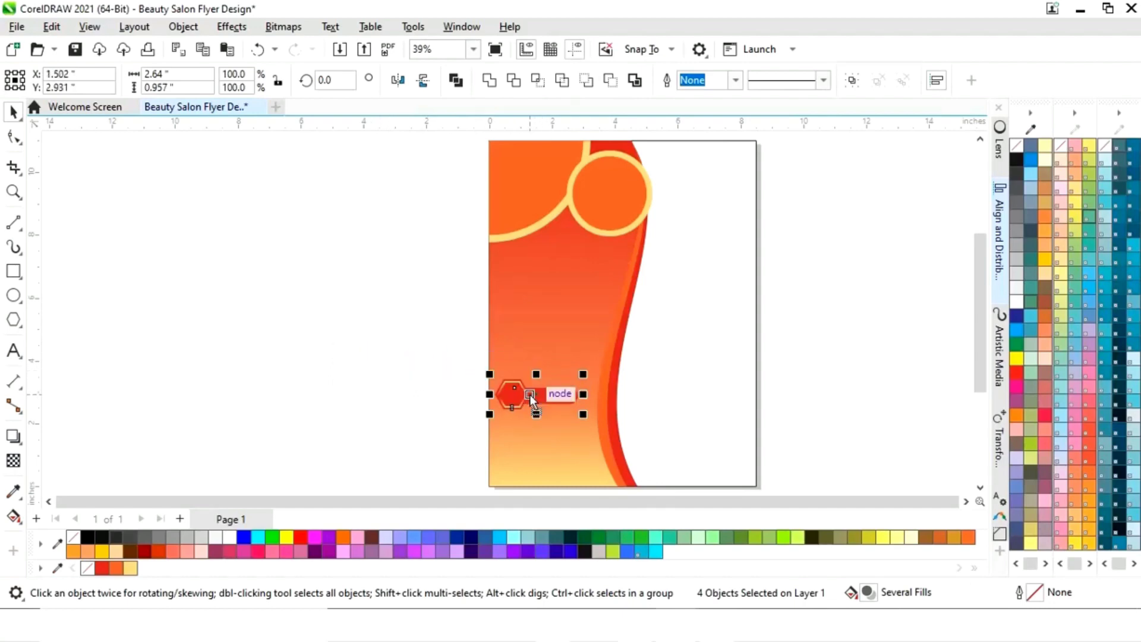
click(384, 434)
Align the bar with the outer hexagon on their vertical centres, using active objects as the reference.
key(z)
drag(438, 359, 655, 440)
key(space)
click(515, 321)
drag(485, 255, 484, 254)
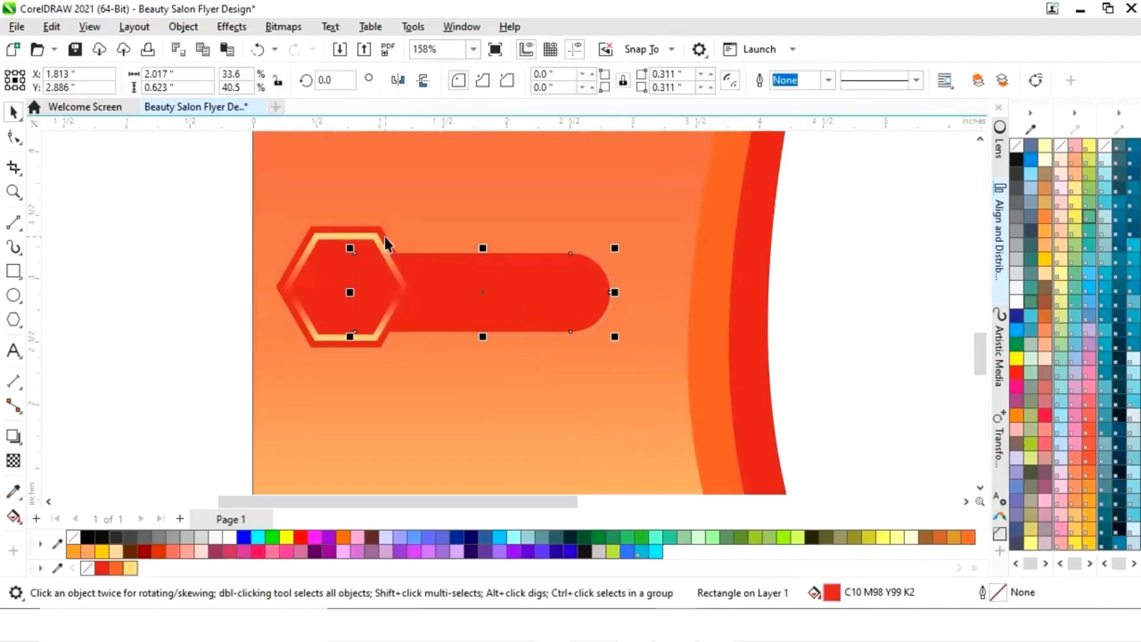
shift+click(384, 236)
click(1003, 249)
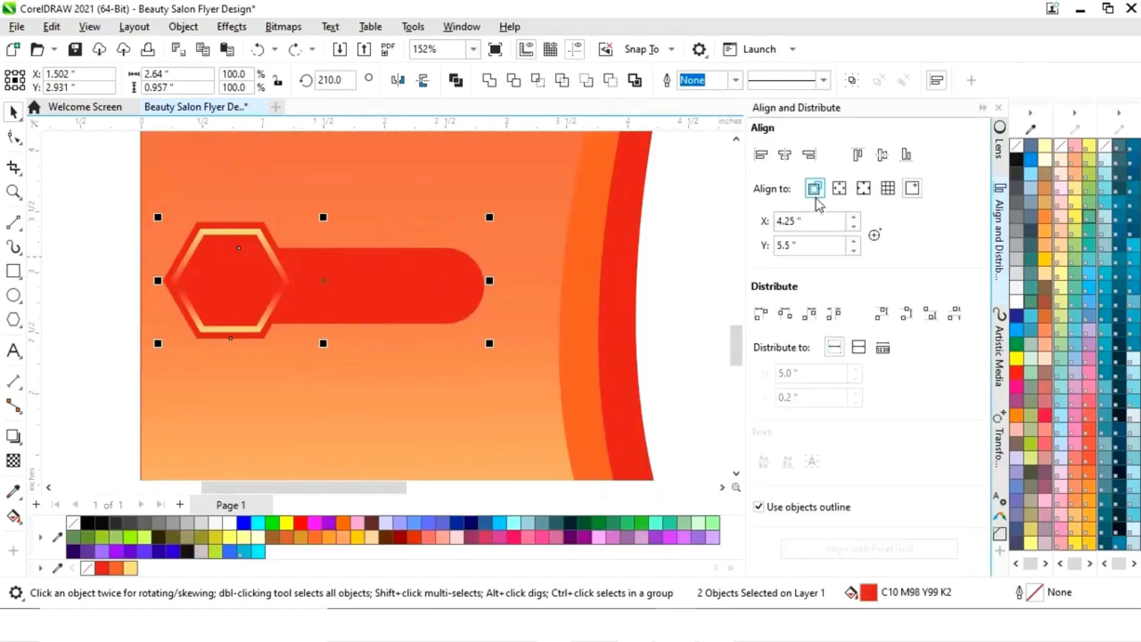
click(815, 189)
click(882, 156)
click(982, 108)
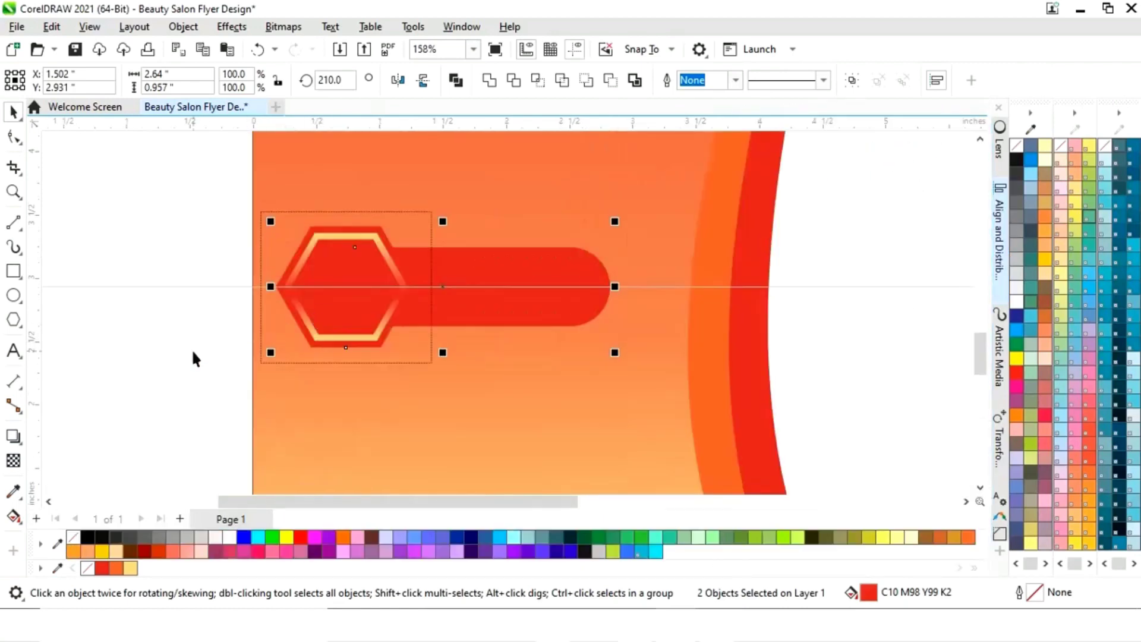
Enlarge the whole hexagon-and-bar badge to about 3.0 by 1.1 inches and shift it slightly right.
click(185, 387)
key(shift+F4)
drag(290, 417, 474, 374)
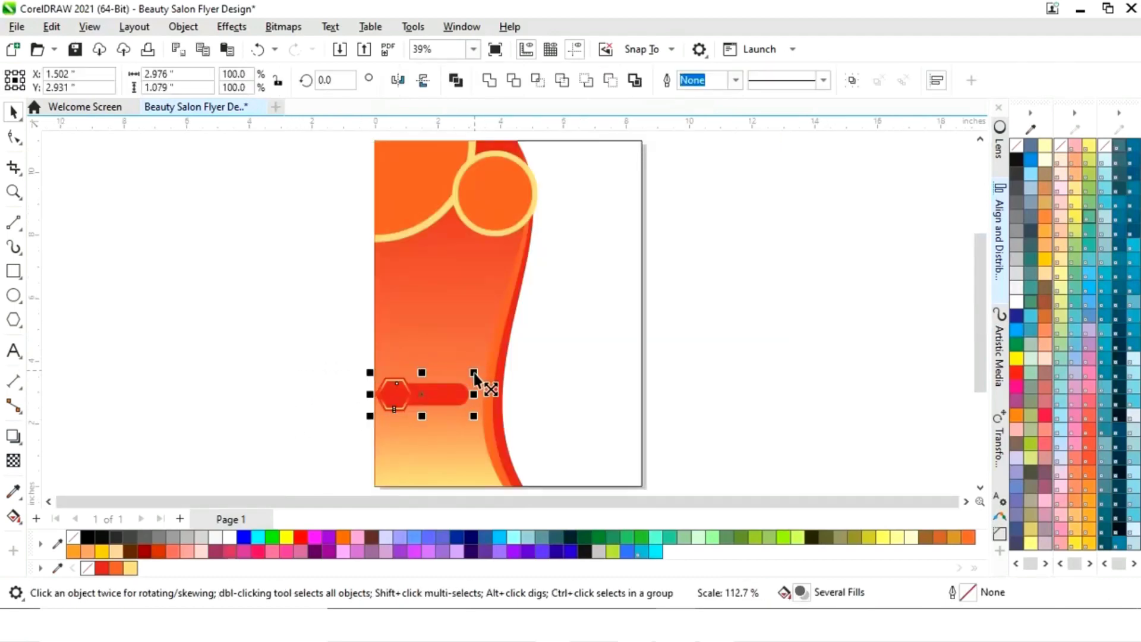
click(574, 393)
Draw a rectangle about 3.1 by 0.7 inches above the hexagon badge, with a 16 px red outline and white fill.
click(13, 274)
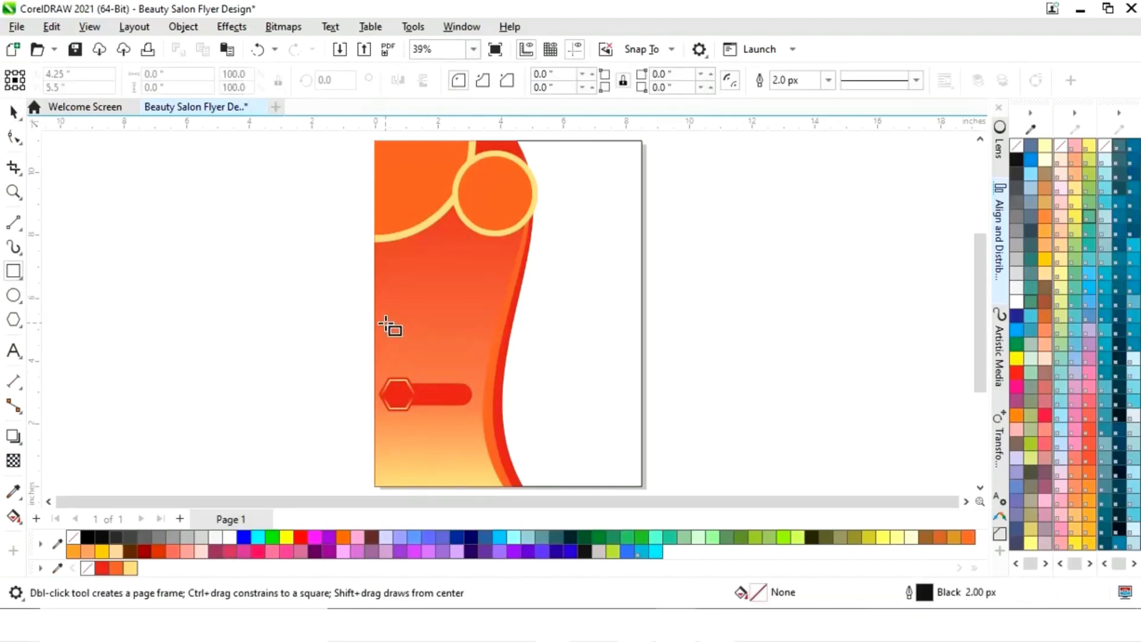
drag(385, 325, 482, 350)
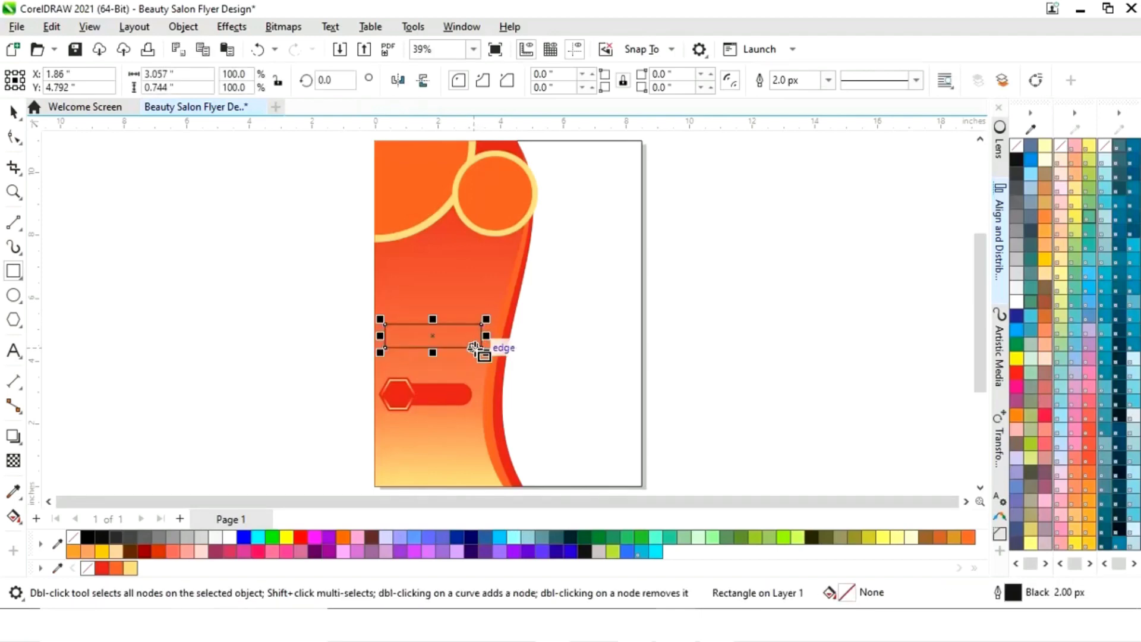
right_click(102, 569)
click(828, 80)
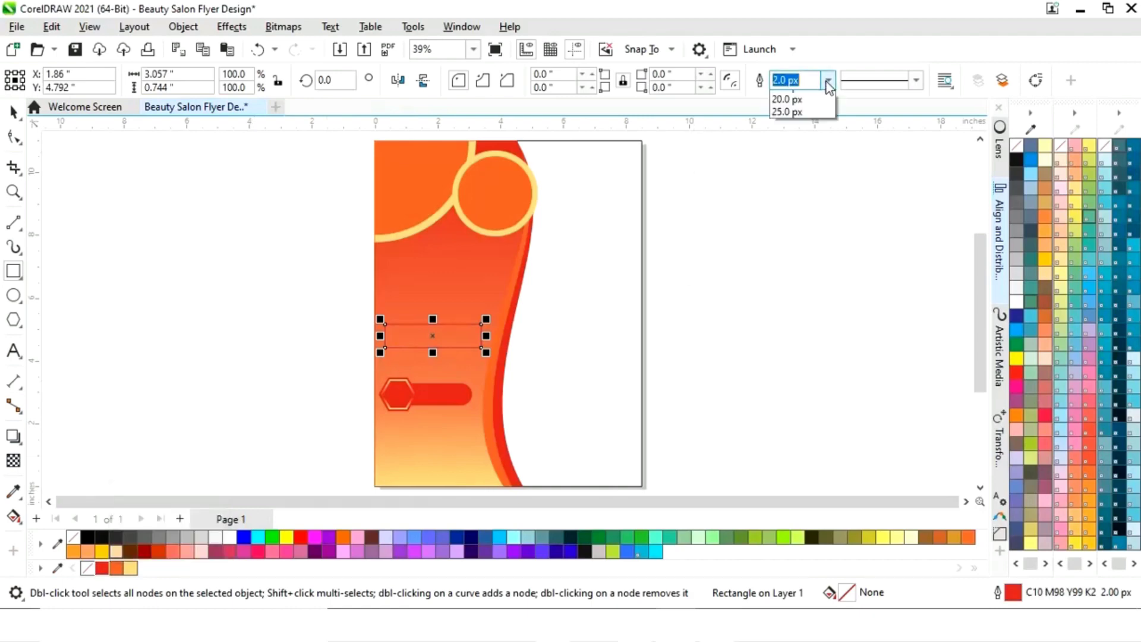
click(785, 210)
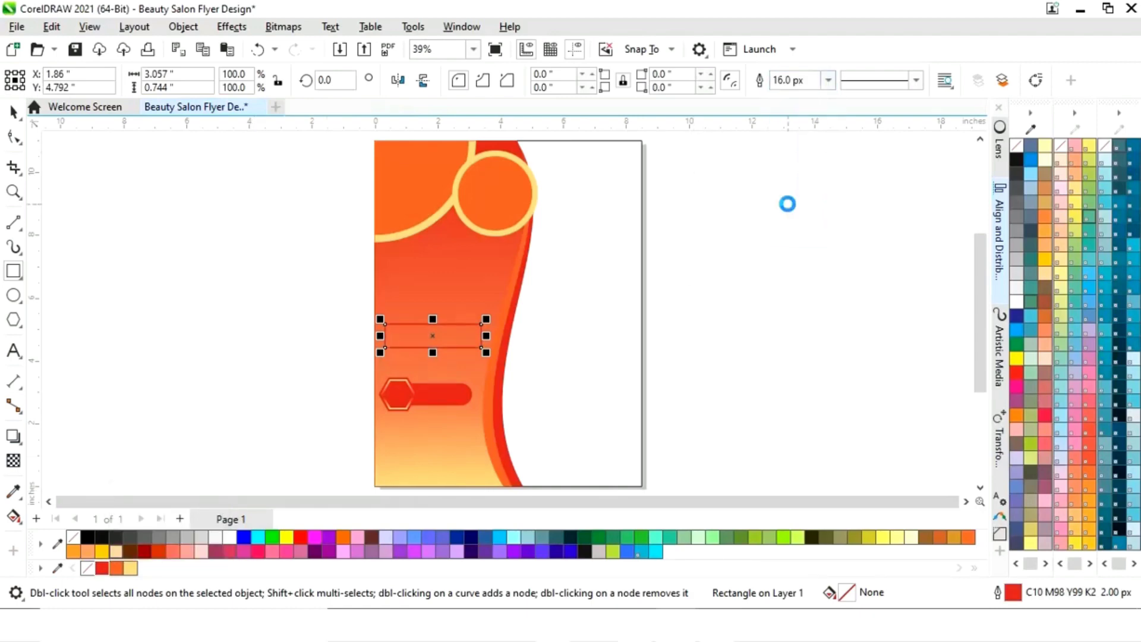
click(229, 537)
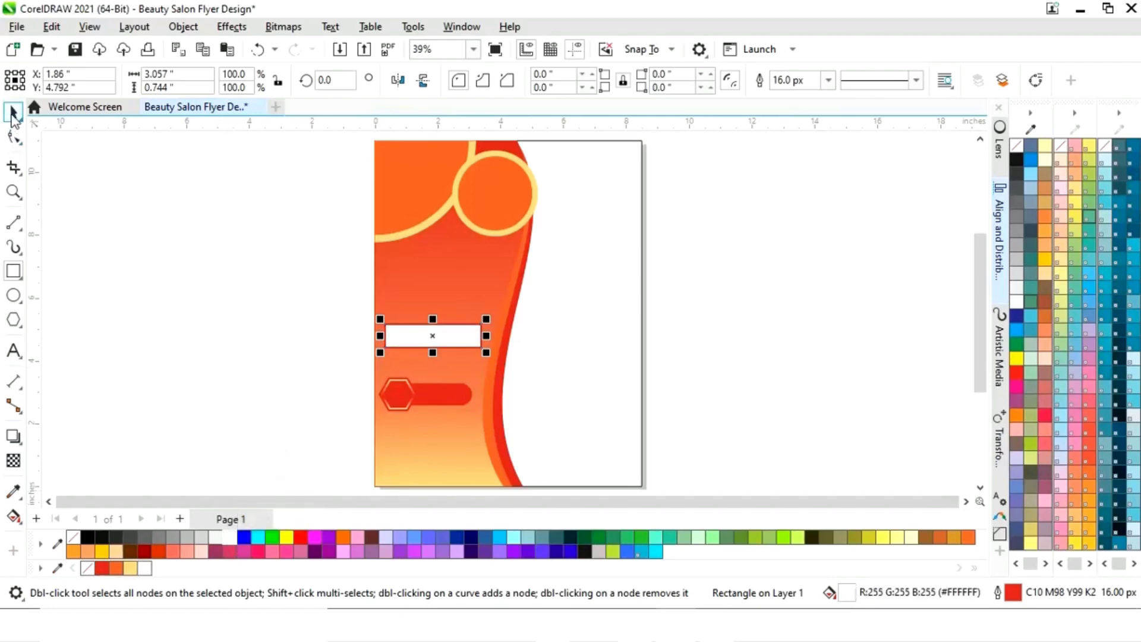
Widen the white rectangle to about 3.4 inches, keeping it centred in place above the hexagon badge.
click(533, 383)
click(458, 337)
drag(486, 337, 497, 334)
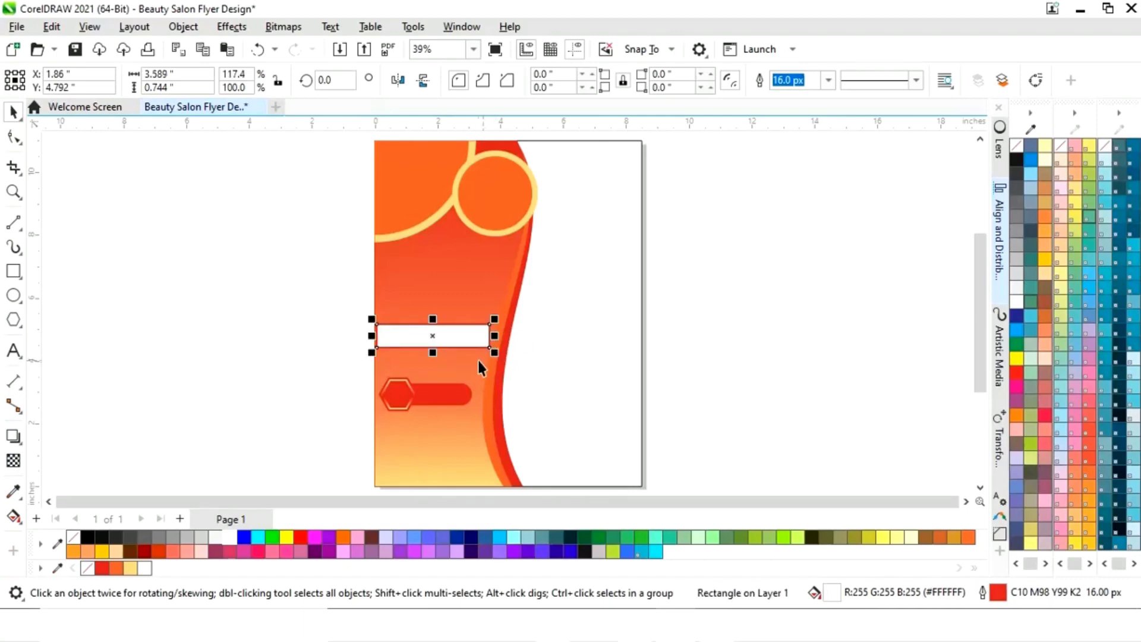
key(F2)
drag(321, 283, 553, 383)
drag(710, 328, 701, 330)
key(shift+F4)
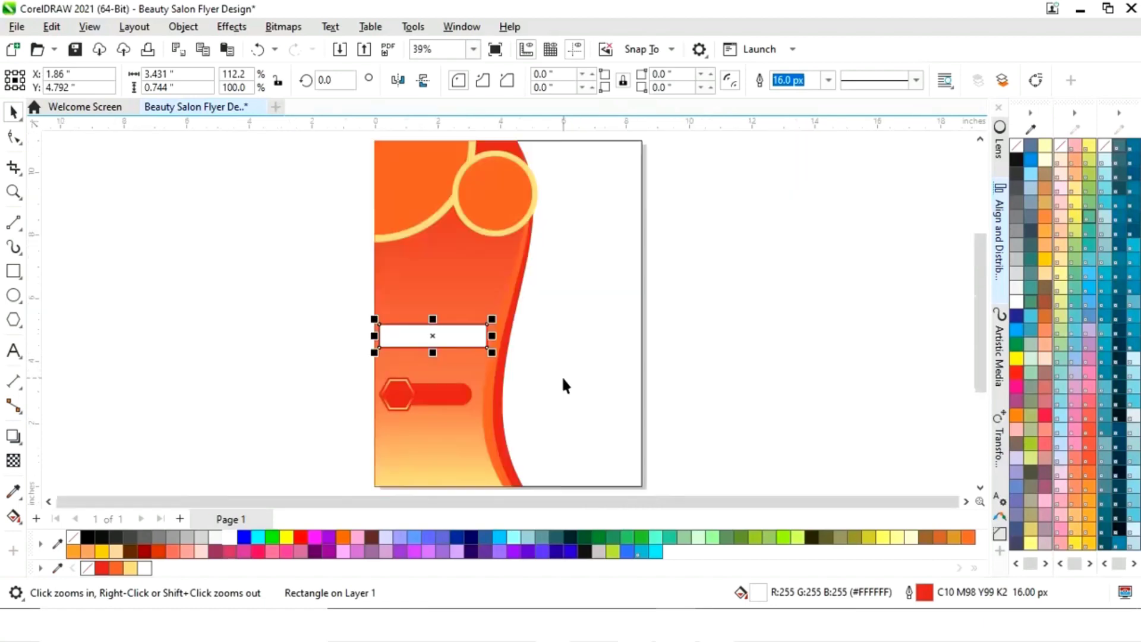
Scale the white rectangle down proportionally to about 2.8 inches wide and place it above the hexagon badge, near the page's left edge.
click(358, 361)
drag(510, 318, 486, 324)
scroll(423, 372, up, 4)
drag(483, 267, 461, 266)
click(200, 328)
key(shift+F4)
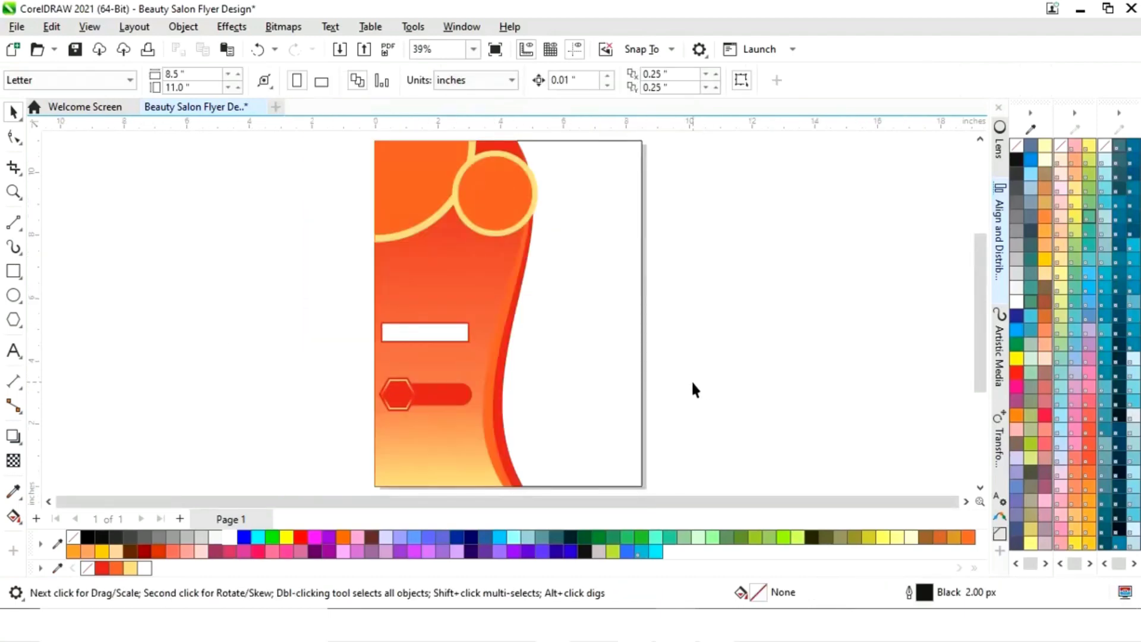
Import BRIDAL1.jpg, BRIDAL2.jpg, BRIDAL3.jpg and BRIDAL4.jpg from the Images folder onto the empty area left of the page.
click(654, 633)
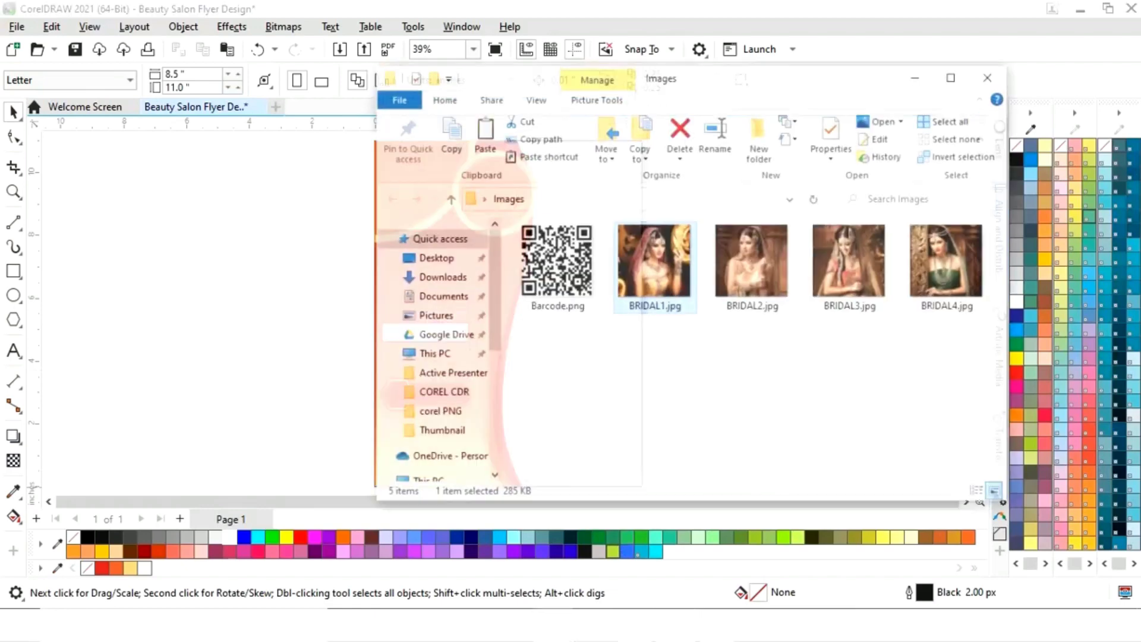
shift+click(953, 255)
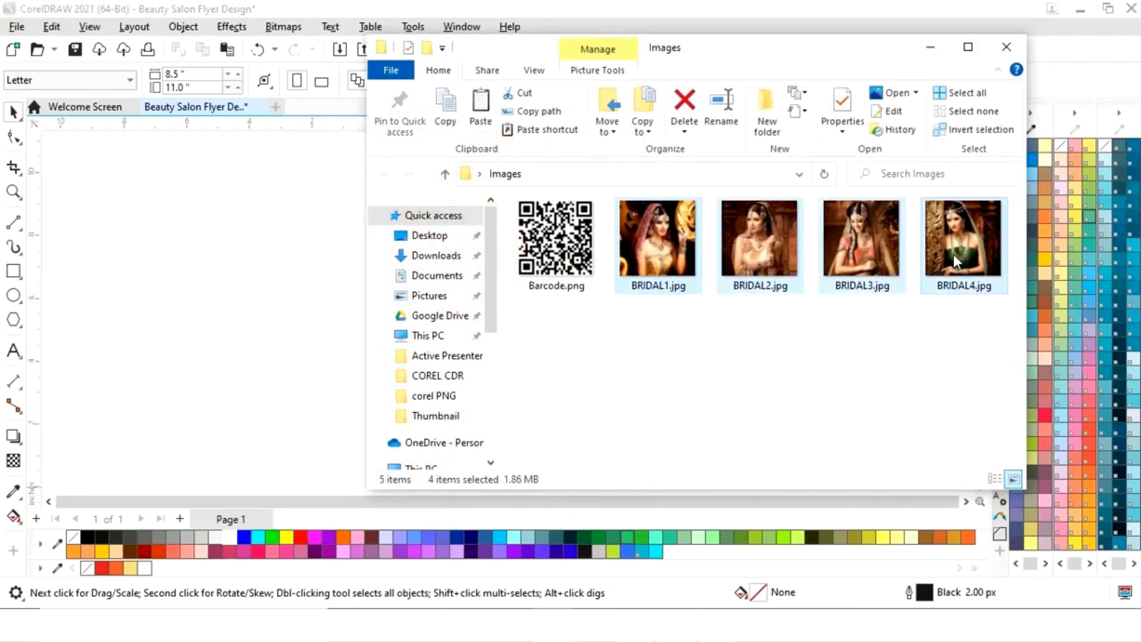
drag(863, 255, 255, 319)
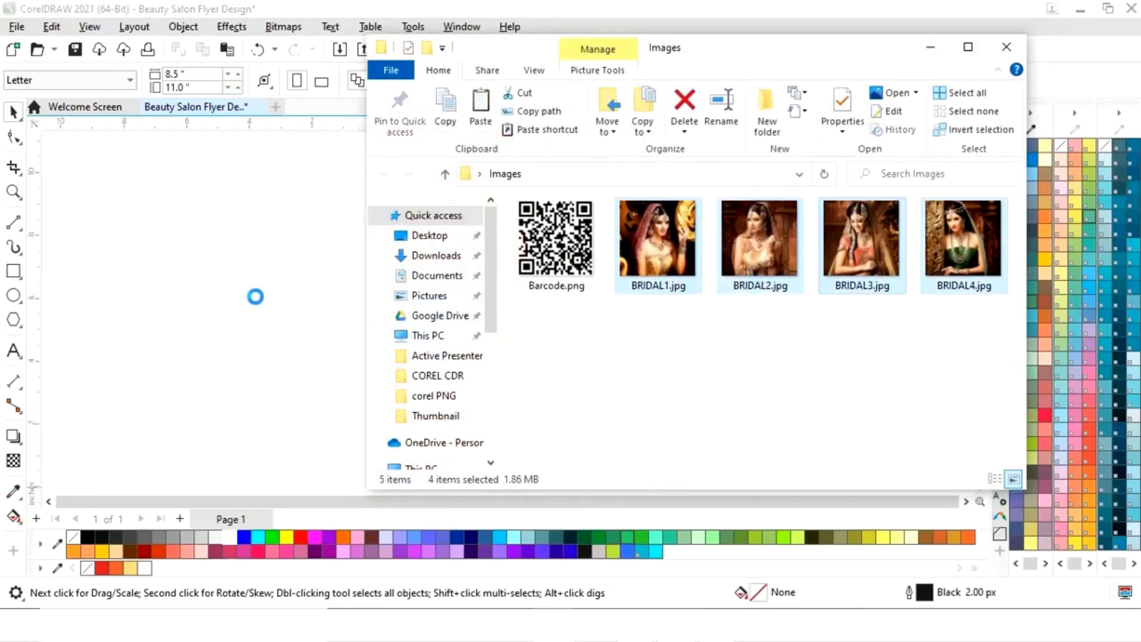
click(933, 47)
Spread the imported photos around the page, with BRIDAL1 and BRIDAL2 to its right and BRIDAL4 to its left.
drag(277, 340, 840, 288)
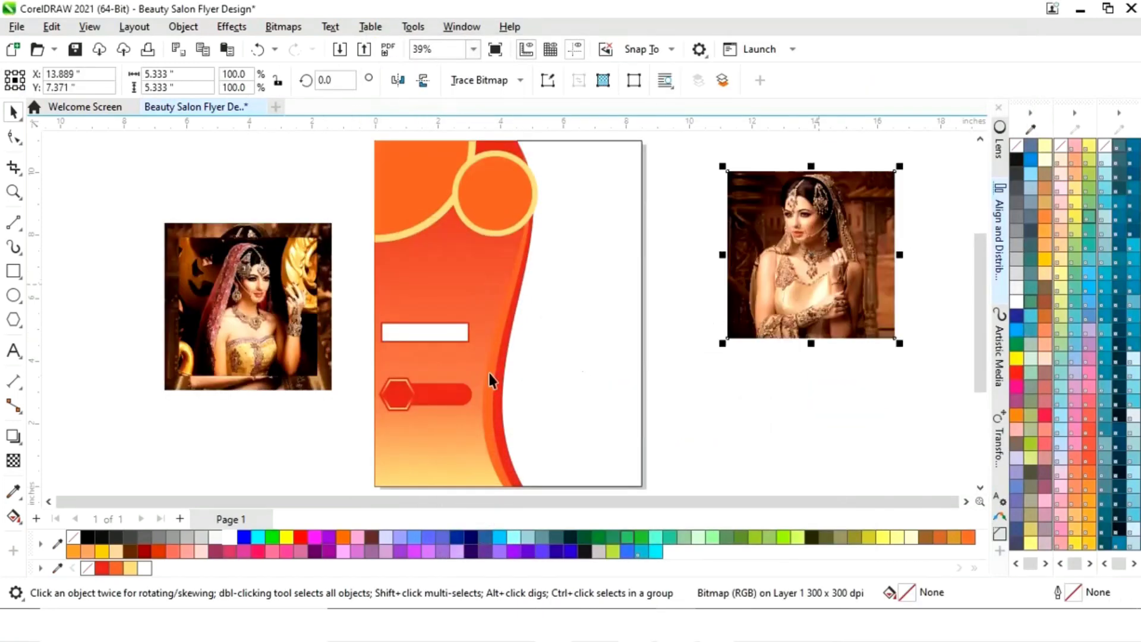
drag(274, 339, 901, 448)
drag(210, 344, 123, 352)
drag(263, 338, 308, 300)
drag(146, 385, 164, 408)
Move the BRIDAL3 photo onto the page and enlarge it proportionally to about 11.2 inches square.
click(292, 286)
drag(293, 288, 527, 409)
mouse_move(611, 309)
mouse_down()
mouse_move(628, 311)
mouse_move(768, 145)
mouse_move(612, 287)
mouse_up()
drag(419, 466, 391, 473)
click(657, 368)
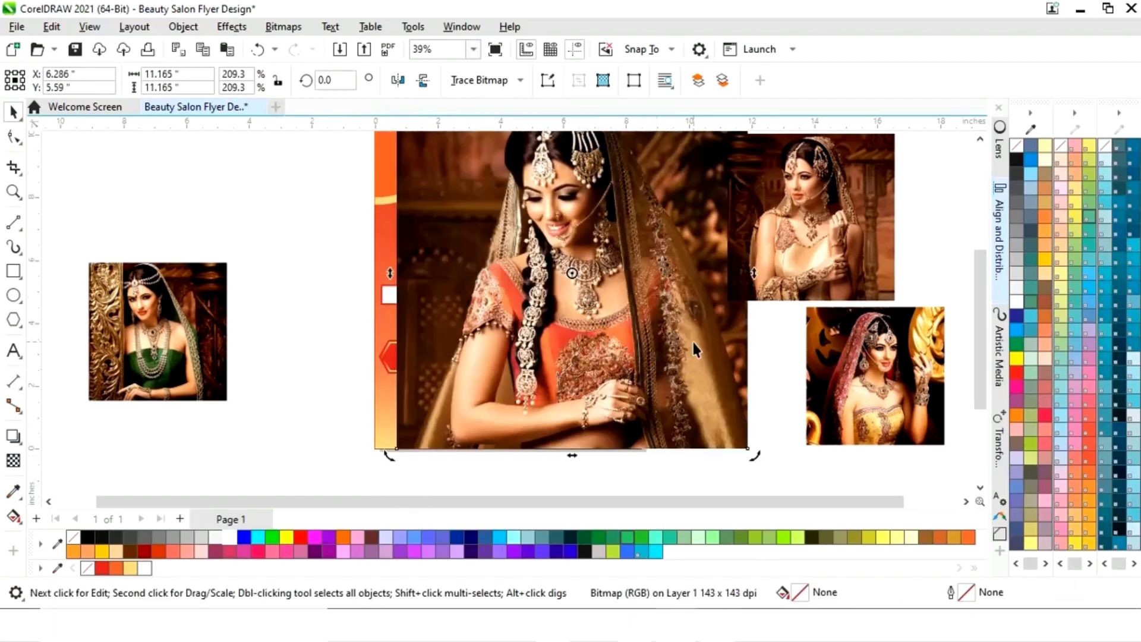
Shift the large BRIDAL3 photo right and down, and PowerClip it inside the page-sized rectangle.
scroll(981, 306, up, 3)
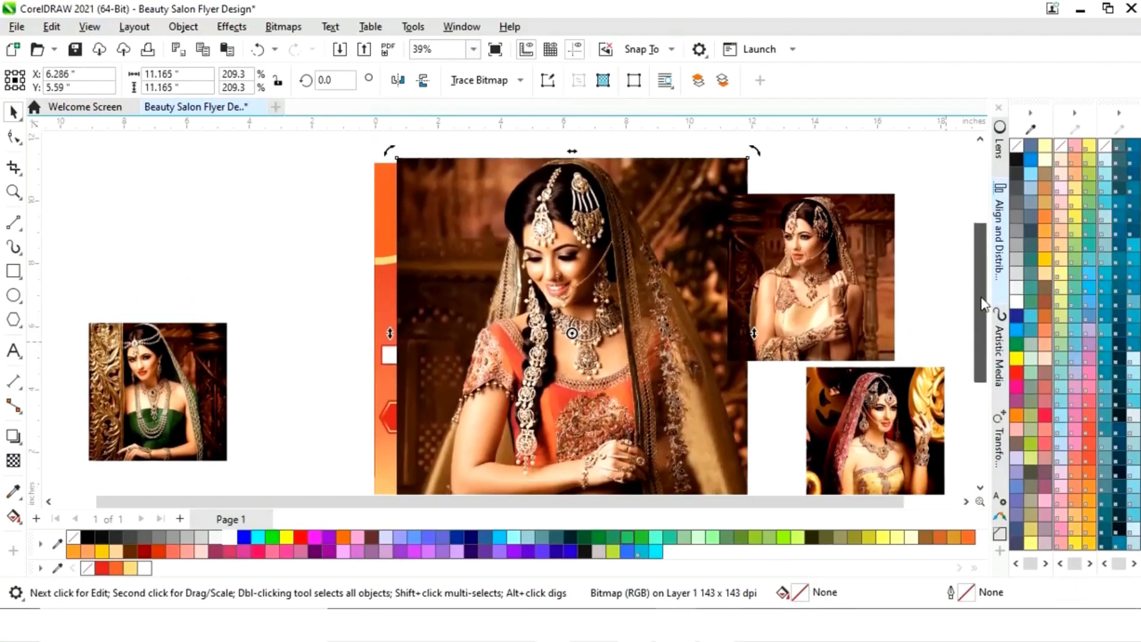
click(918, 193)
drag(585, 284, 624, 334)
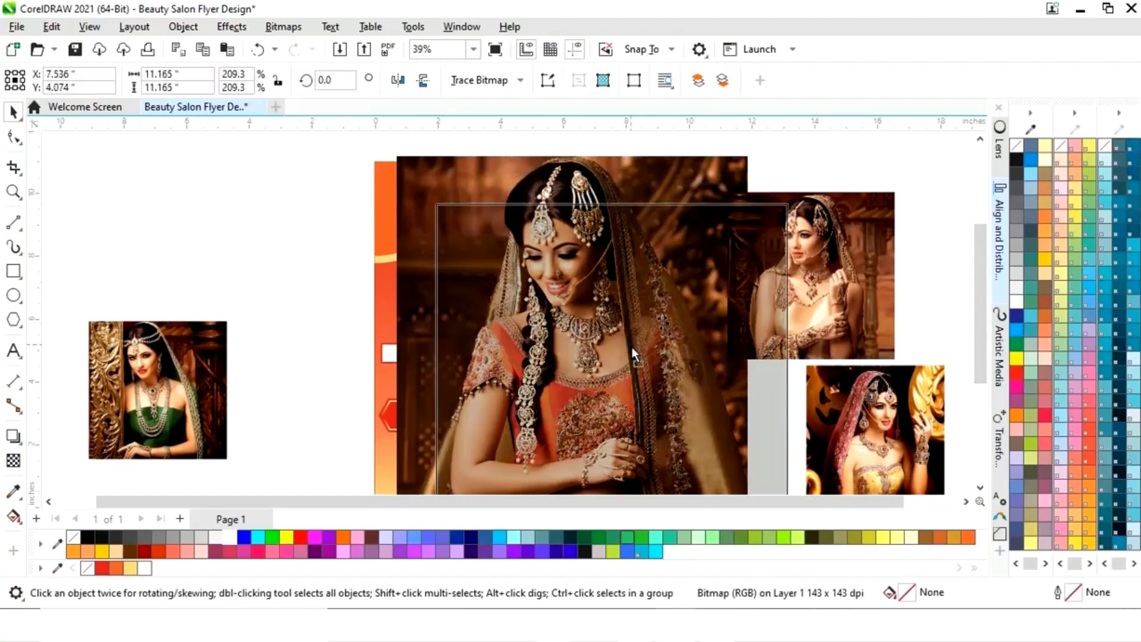
right_click(624, 334)
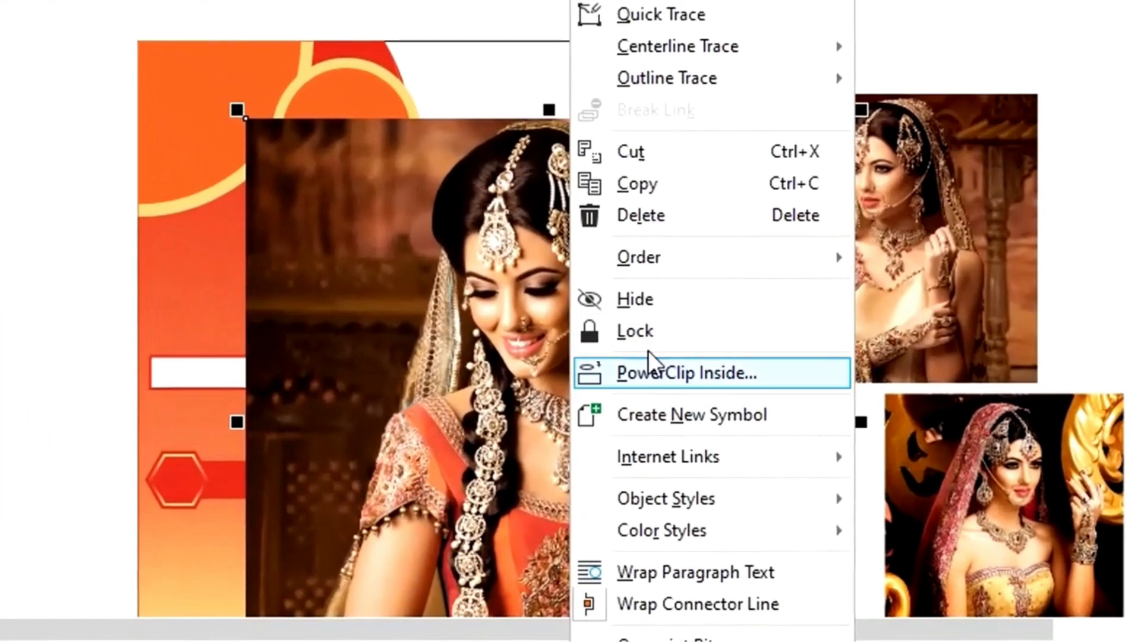
click(666, 371)
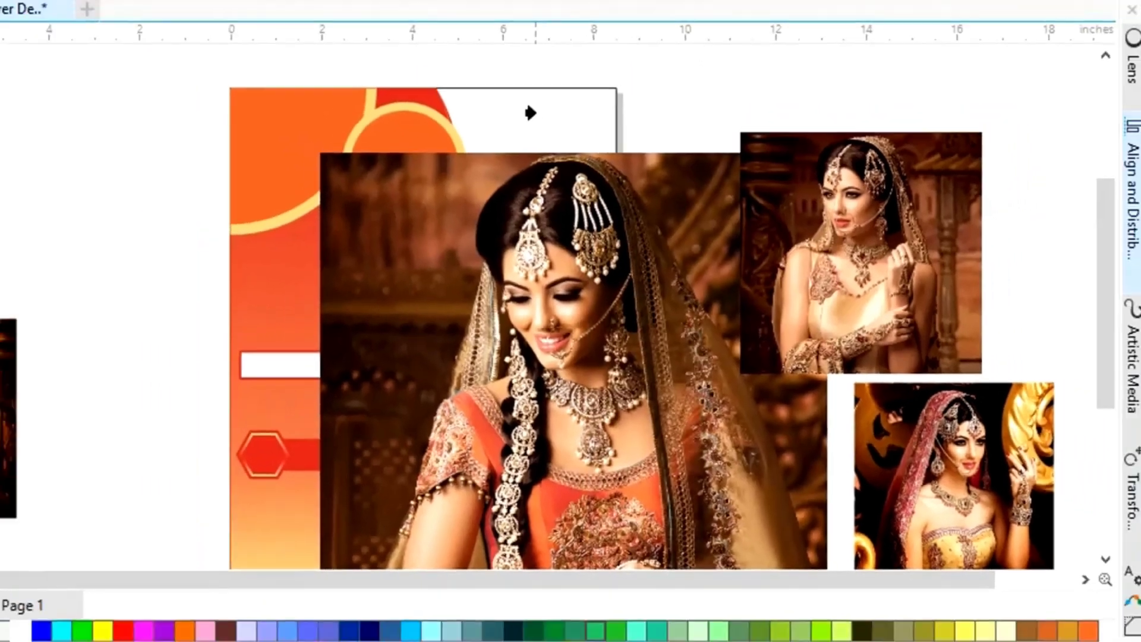
click(493, 60)
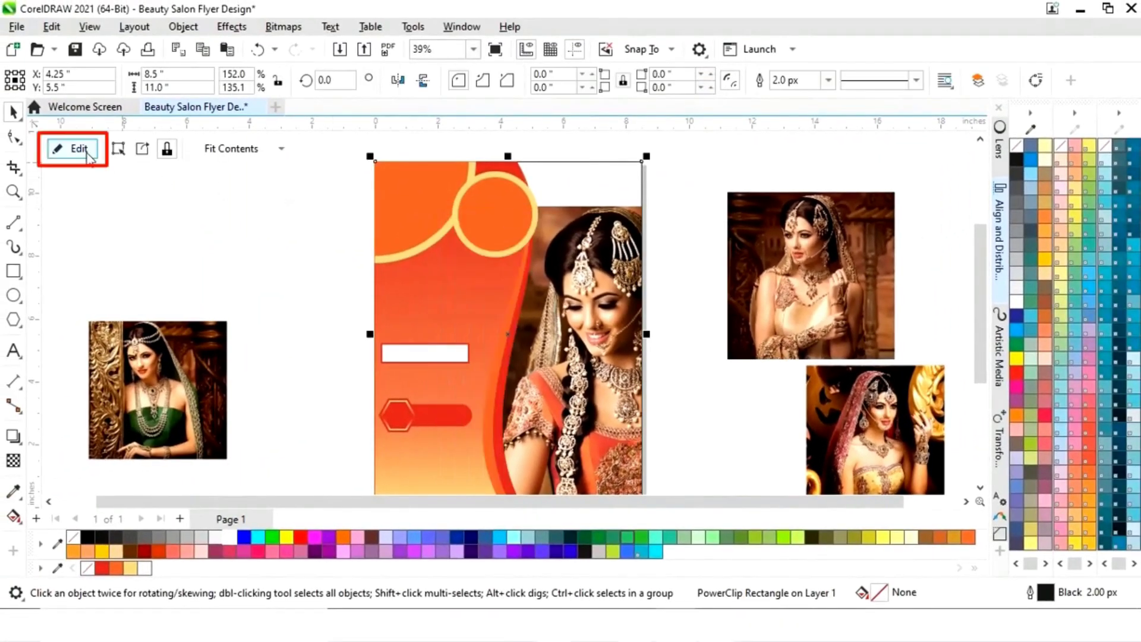
Edit the PowerClip contents, moving the bridal photo up to the page top and enlarging it to about 11.3 inches square.
click(79, 149)
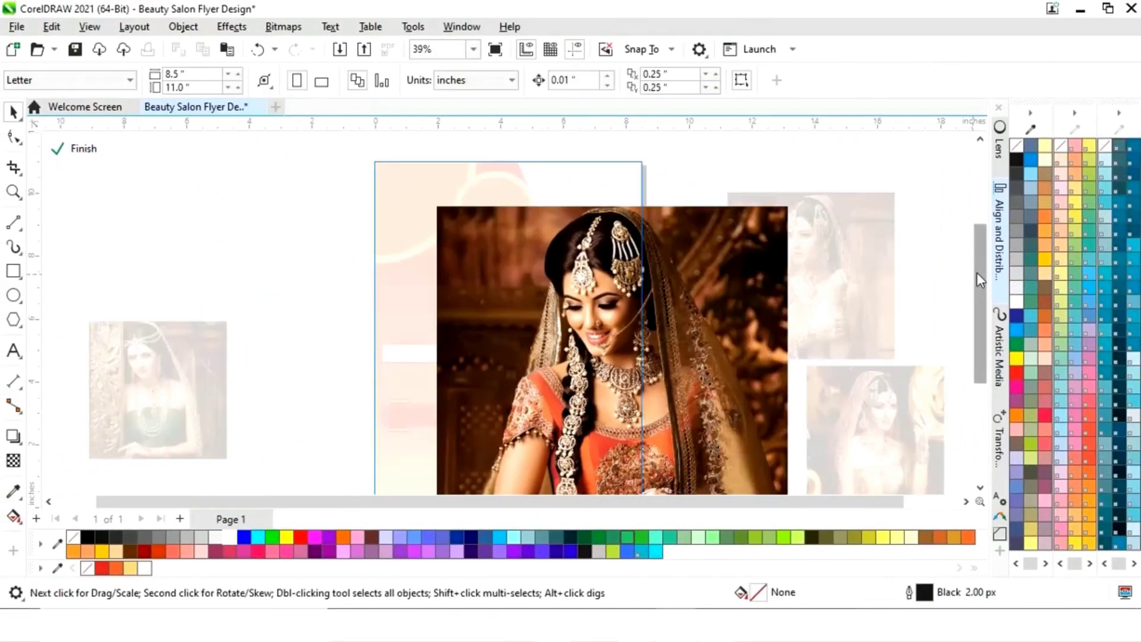
scroll(975, 273, down, 1)
click(653, 310)
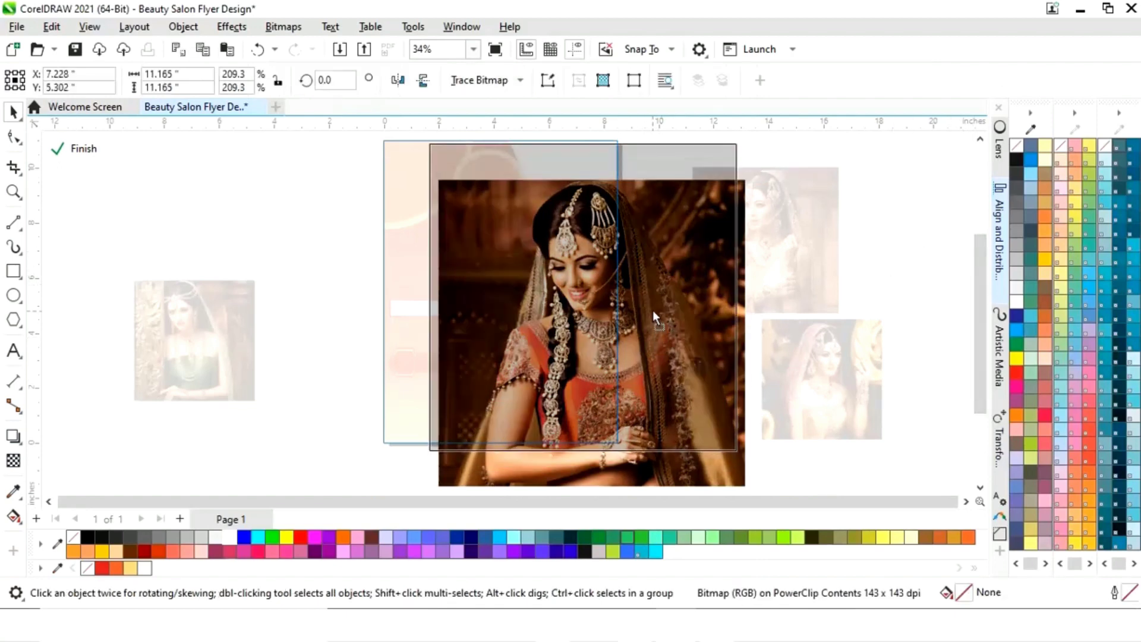
drag(652, 310, 652, 308)
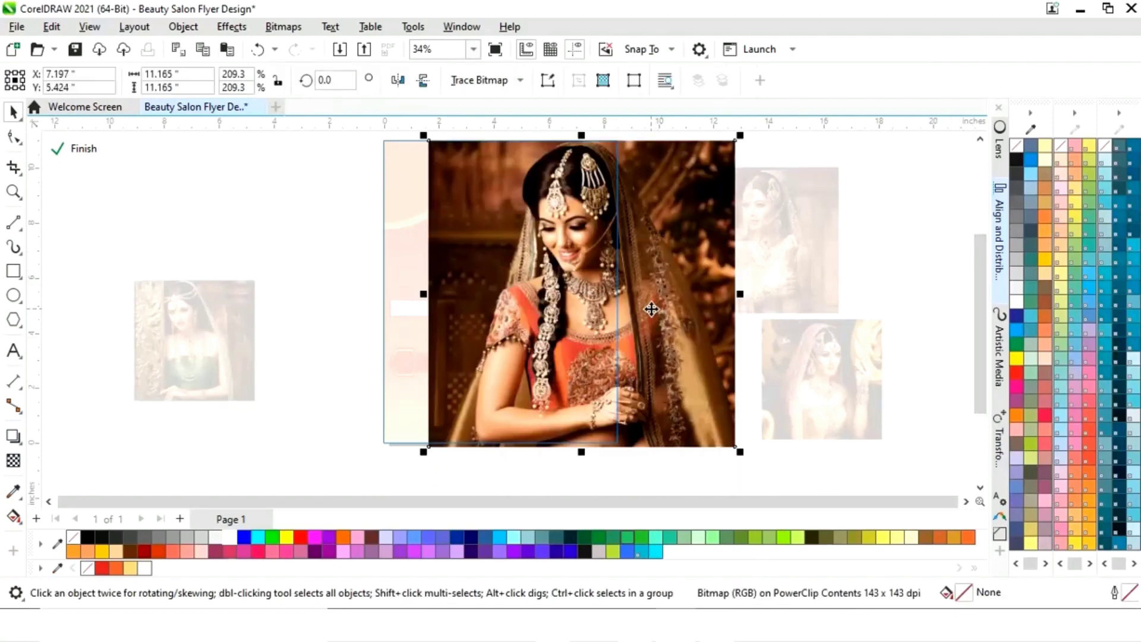
drag(423, 451, 418, 457)
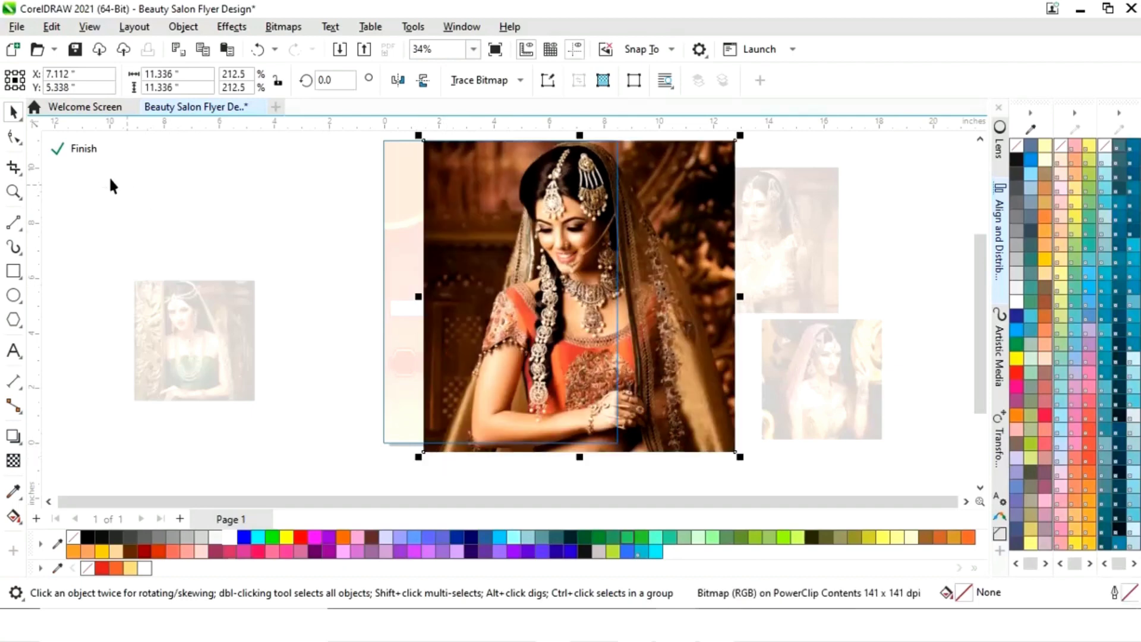
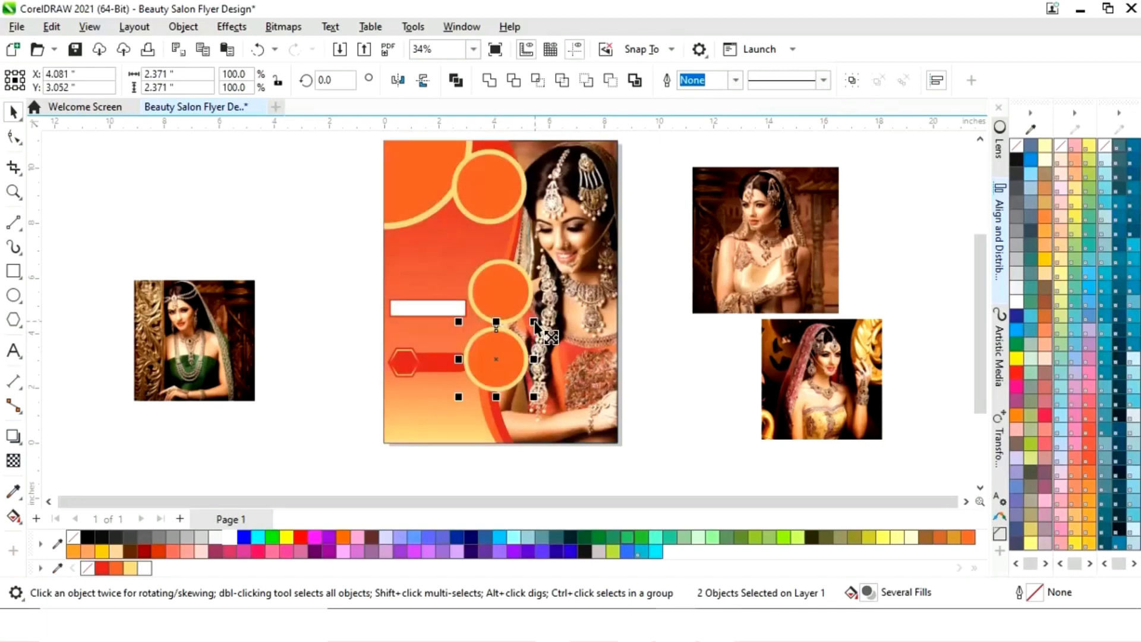
Scale the lower framed circle to about 2.2 inches and place a copy of it below, near the page's bottom edge.
key(z)
click(544, 292)
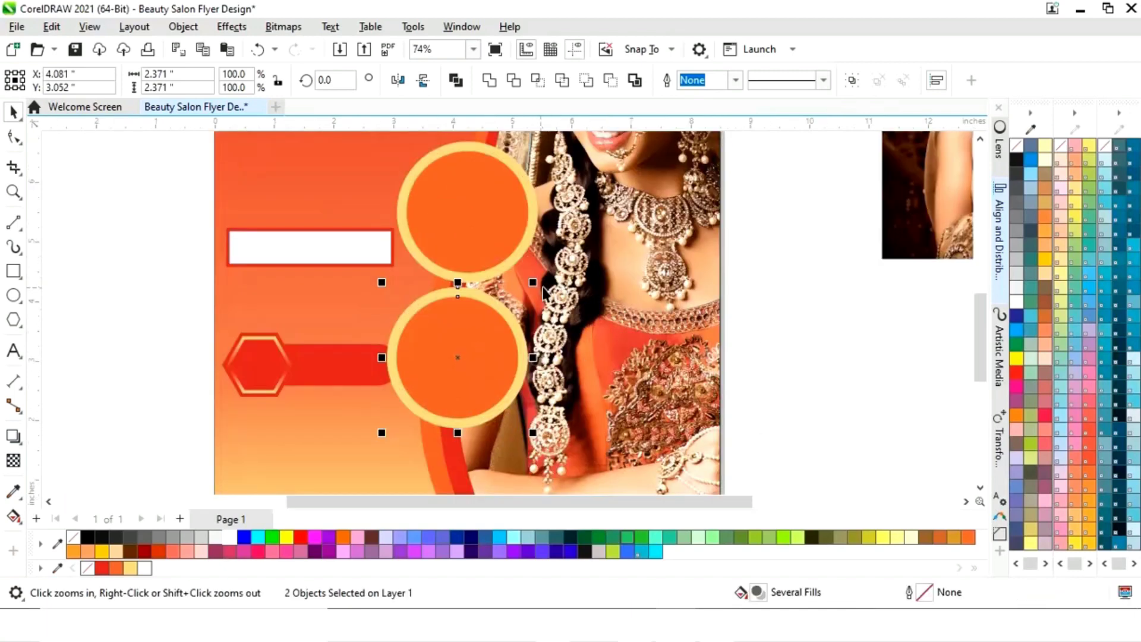
drag(533, 281, 481, 420)
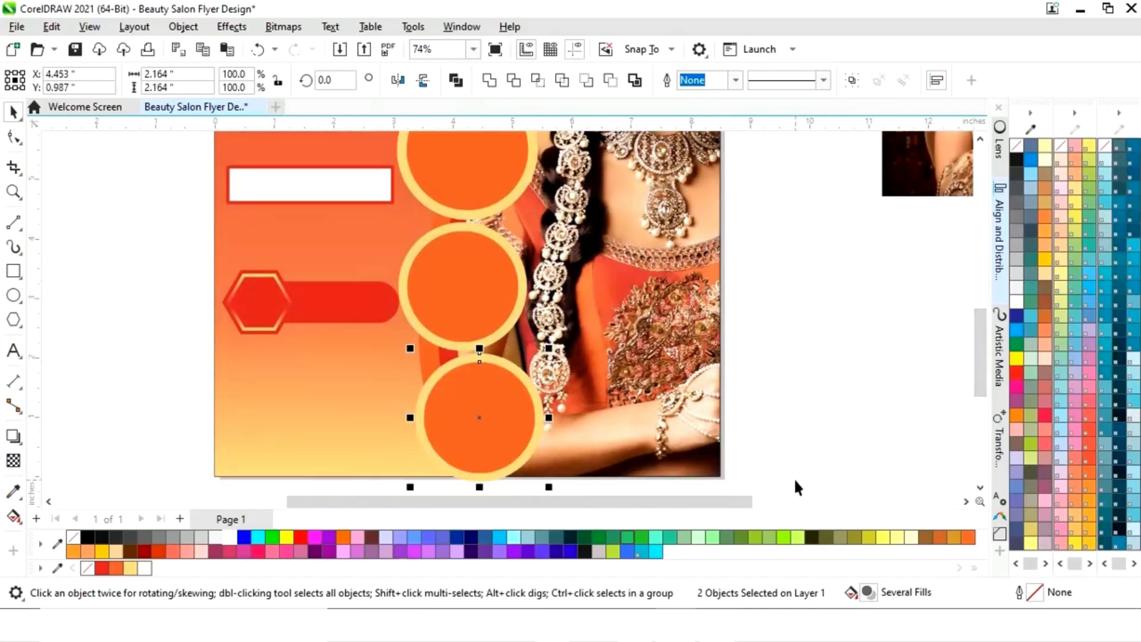
Shrink the two lowest framed circles to about 2.0 inches each and space them evenly beneath the circle above.
drag(797, 486, 387, 213)
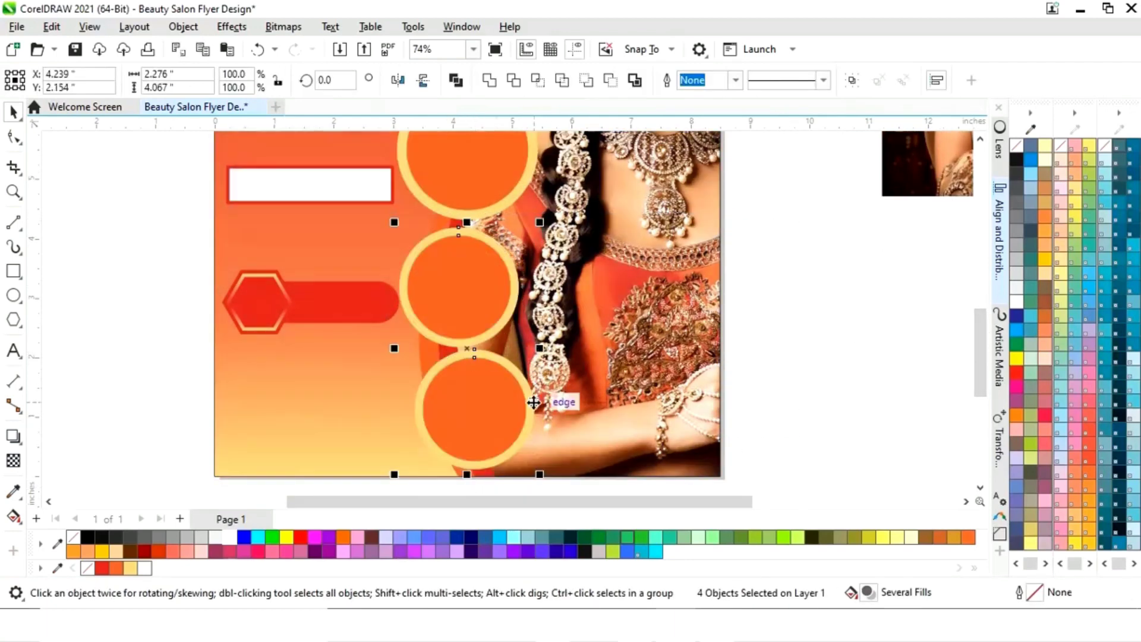
click(780, 355)
drag(384, 218, 385, 218)
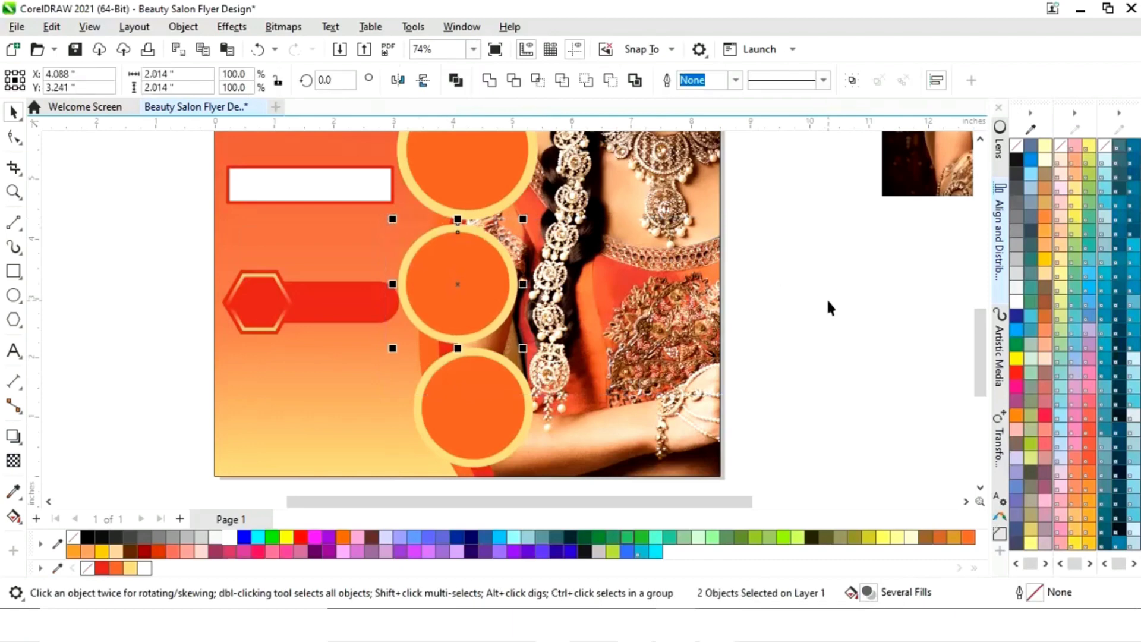
Shrink the hexagon-and-bar badge to about 2.8 by 1.0 inches and move the middle framed circle slightly left.
drag(321, 307, 324, 314)
click(778, 331)
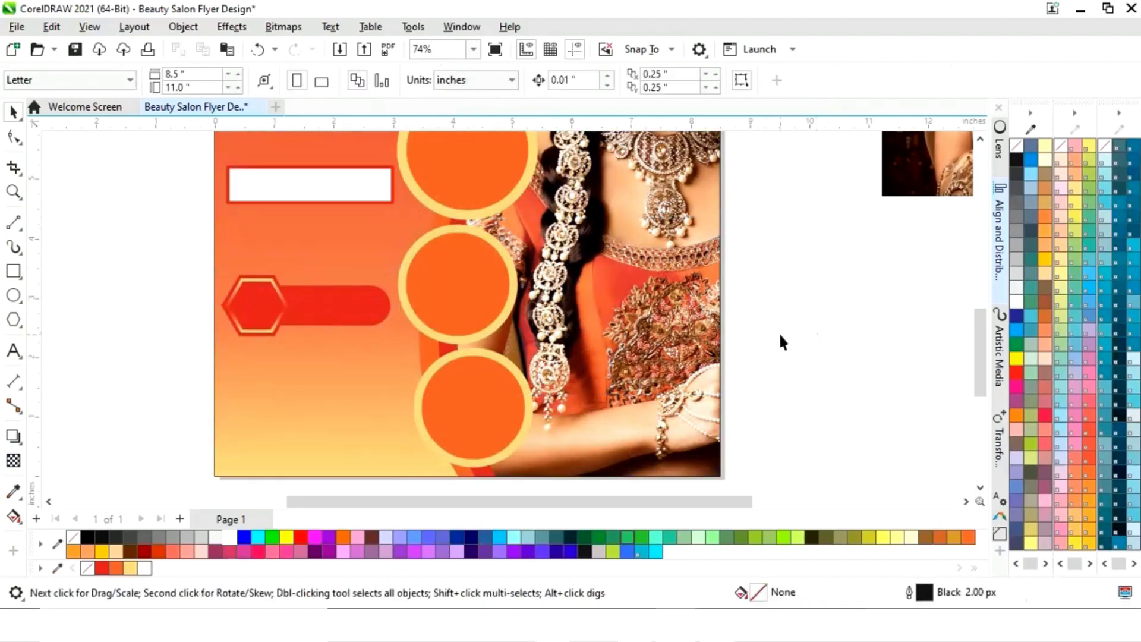
scroll(778, 333, down, 3)
drag(680, 349, 456, 432)
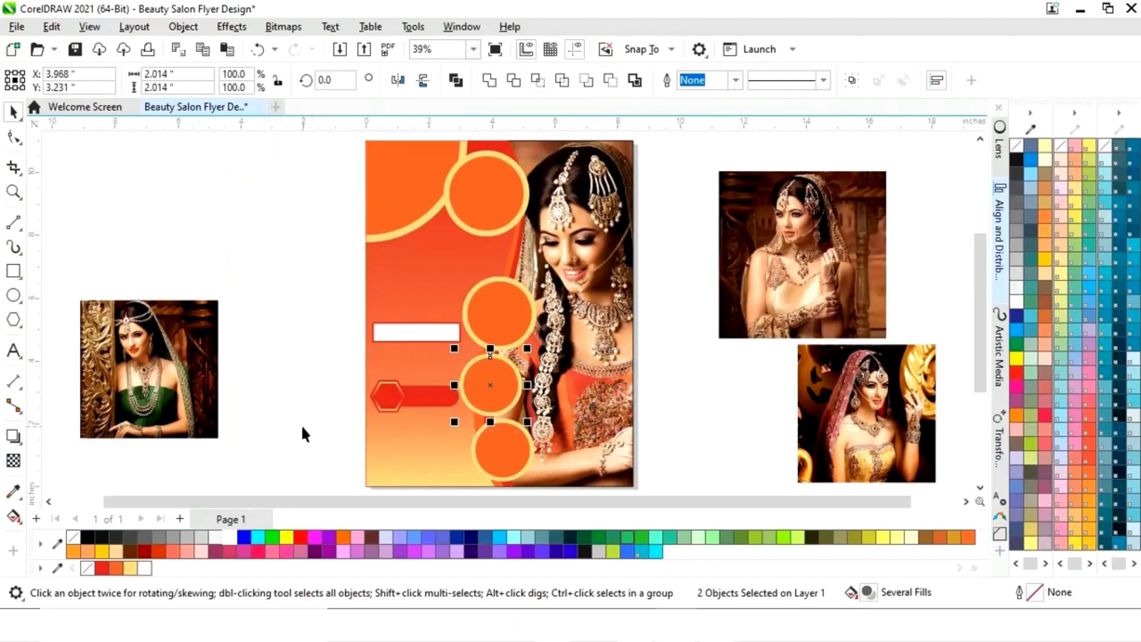
Reduce the hexagon-and-bar badge to about 2.75 by 1.0 inches and nudge it clear of the neighbouring framed circle.
drag(311, 420, 470, 370)
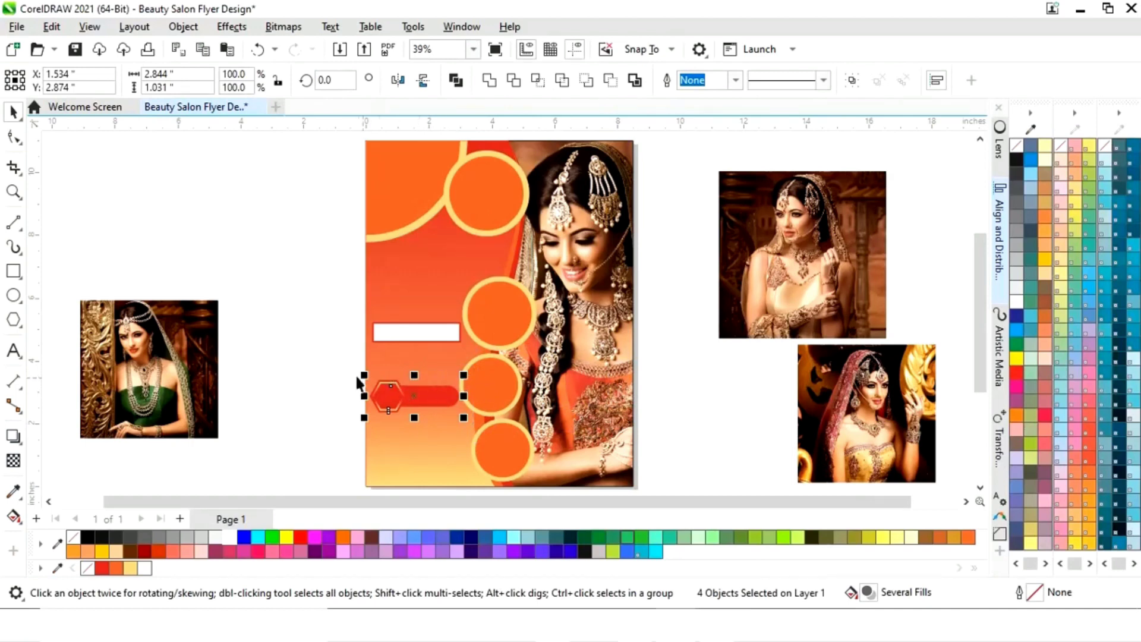
key(z)
drag(311, 351, 580, 434)
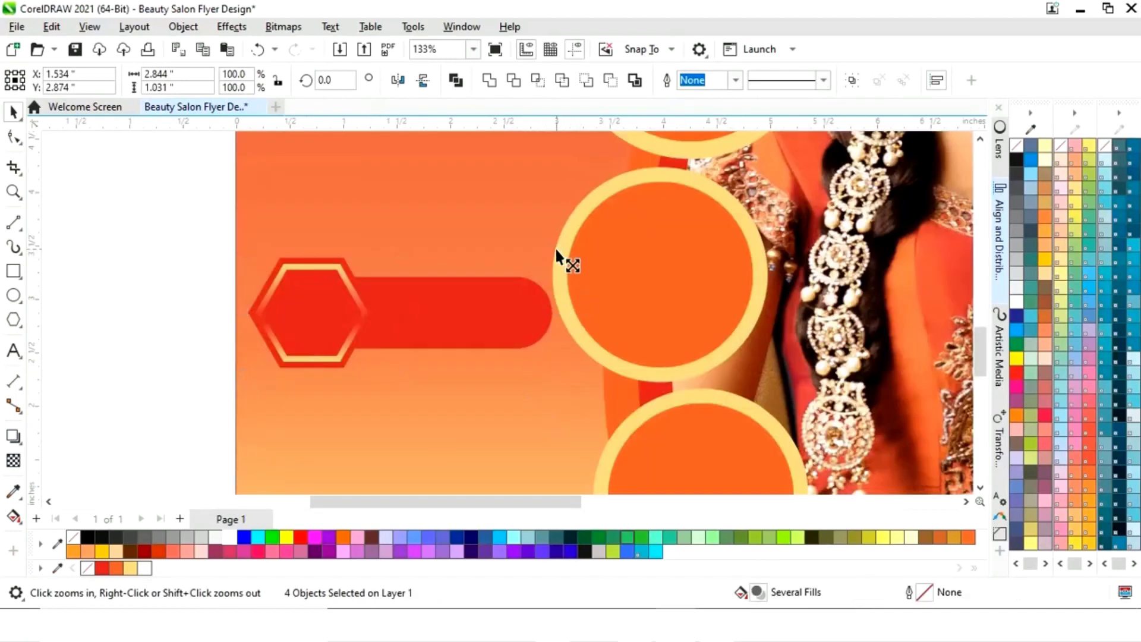
drag(555, 250, 547, 256)
drag(443, 321, 438, 319)
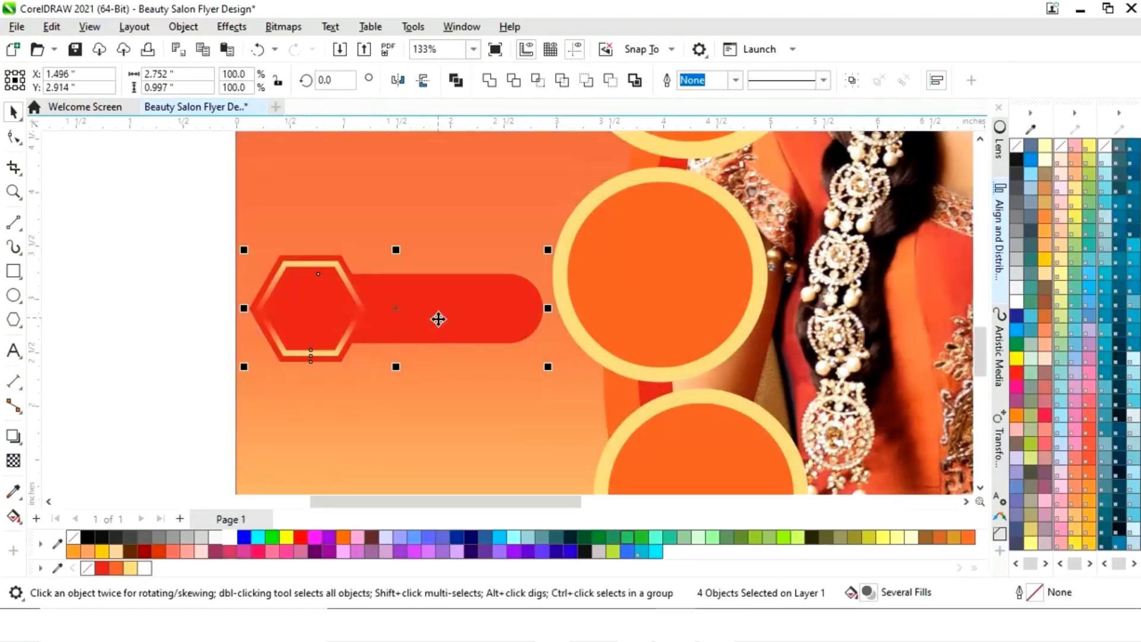
click(219, 377)
key(F5)
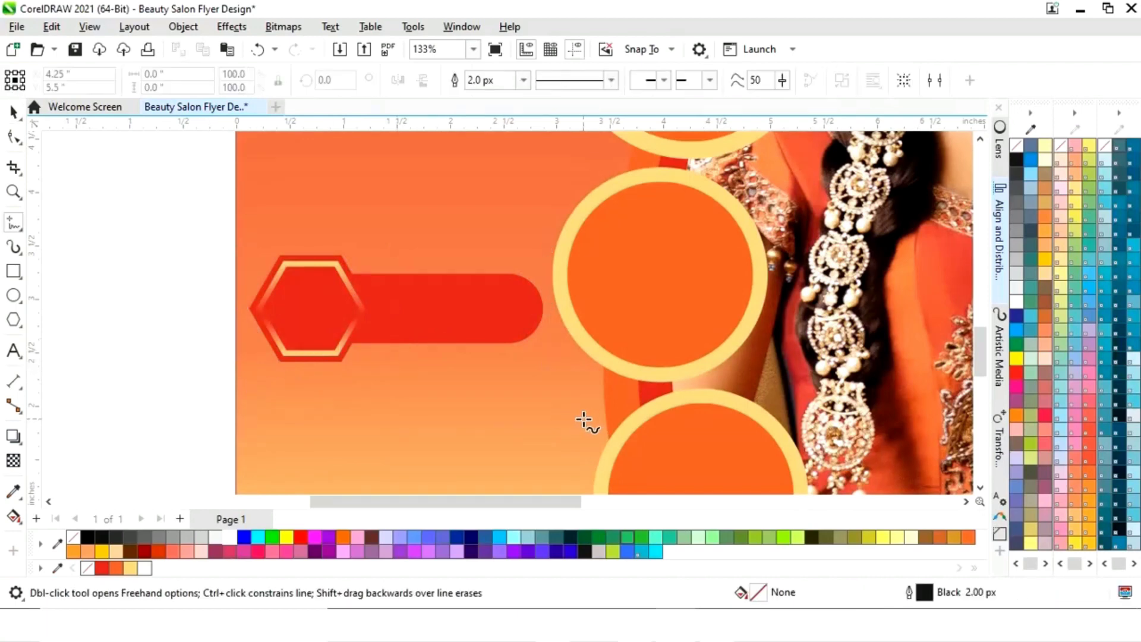
key(F4)
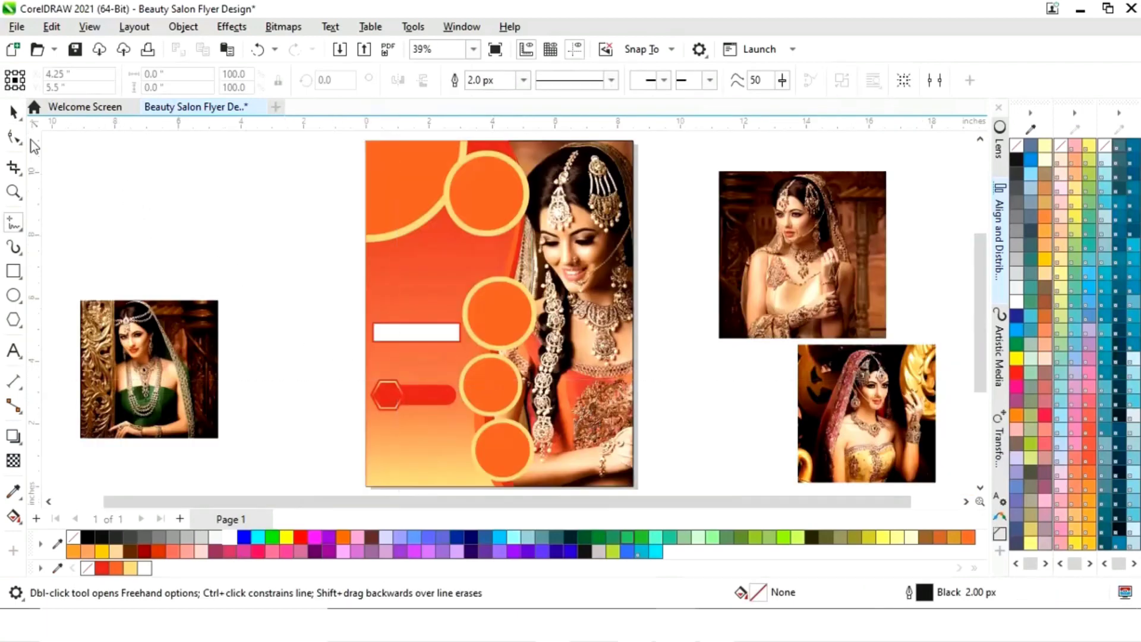
click(13, 112)
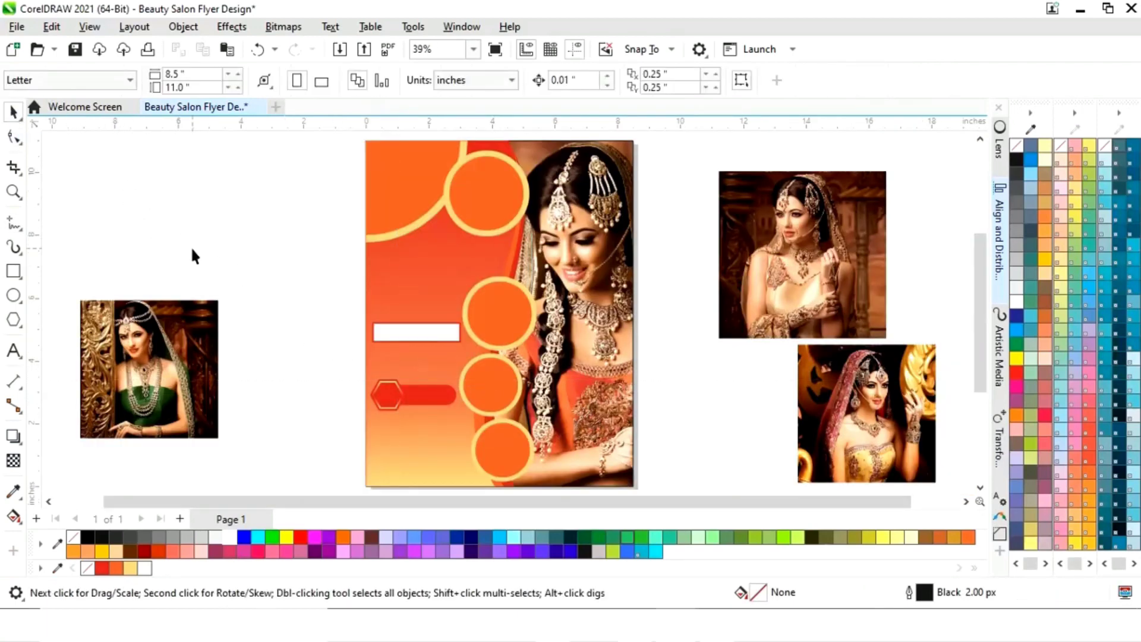
Recolour the outer rings of the highest and lowest of the three stacked small circles to the document's red.
click(538, 324)
click(531, 452)
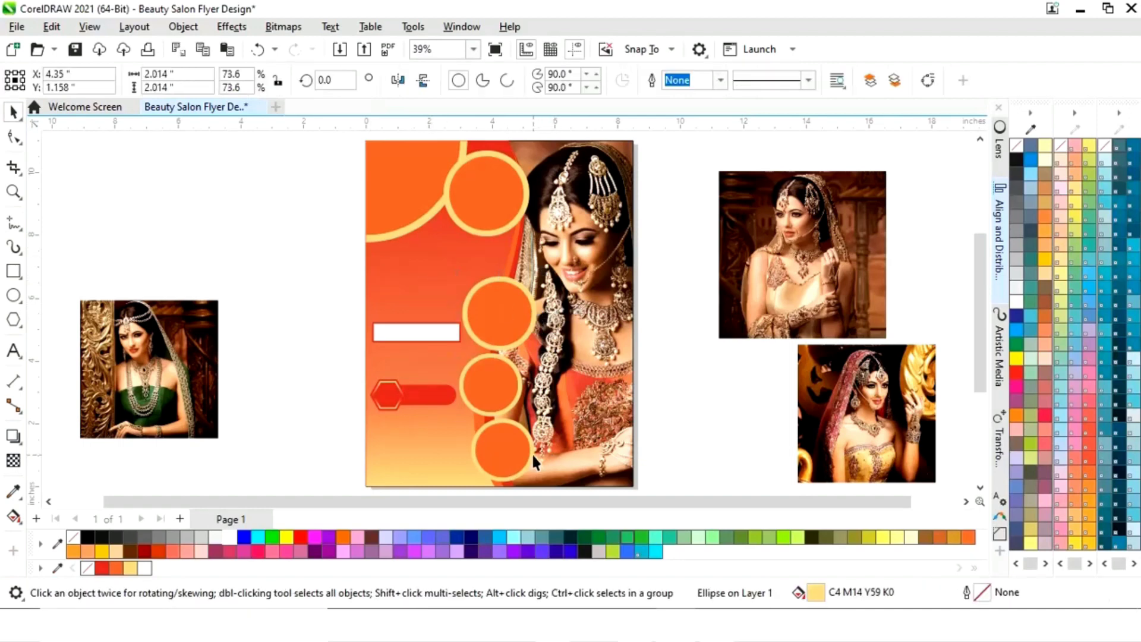
right_click(102, 568)
key(Tab)
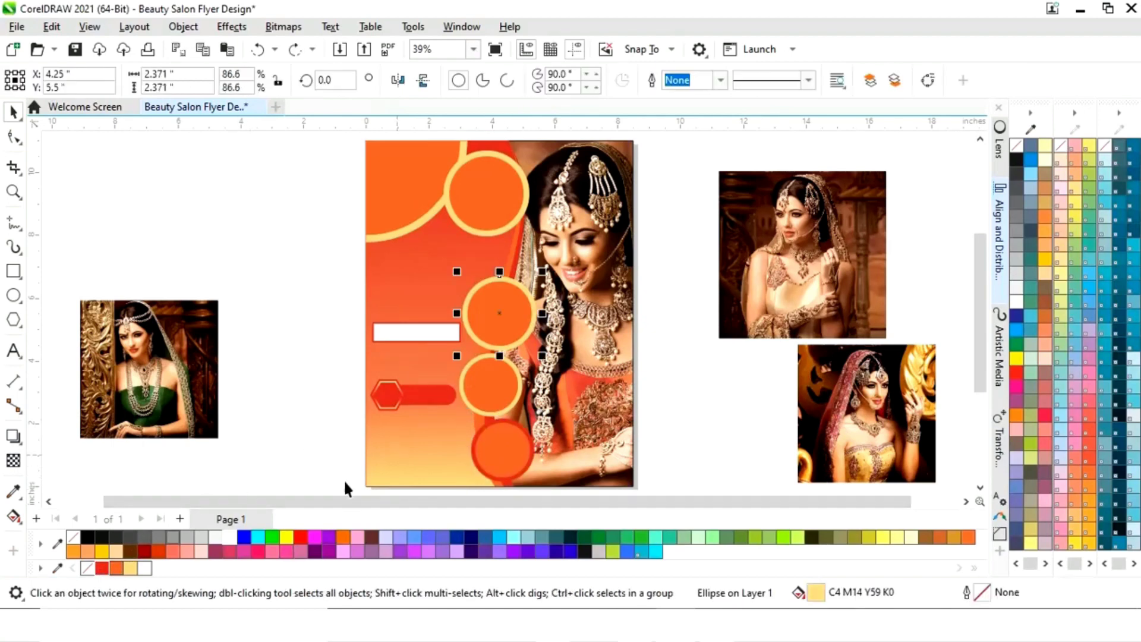
right_click(118, 569)
click(287, 461)
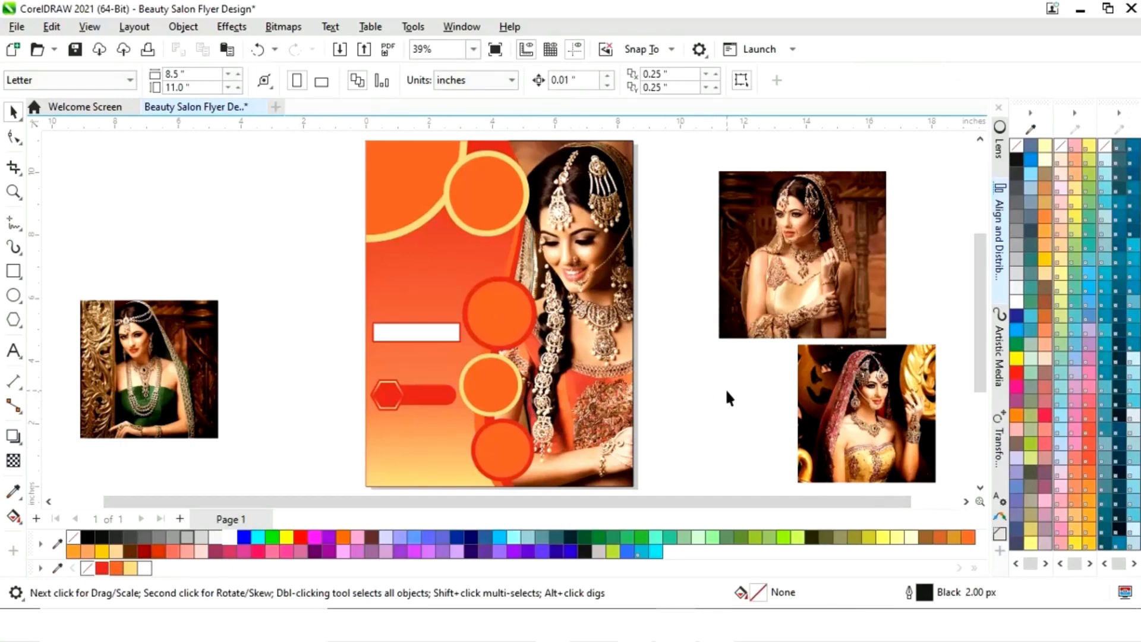
Shrink the cream-dressed bride photo to about 2.8 inches square and PowerClip it inside the highest of the three stacked framed circles.
click(797, 274)
drag(797, 274, 665, 311)
drag(750, 215, 600, 366)
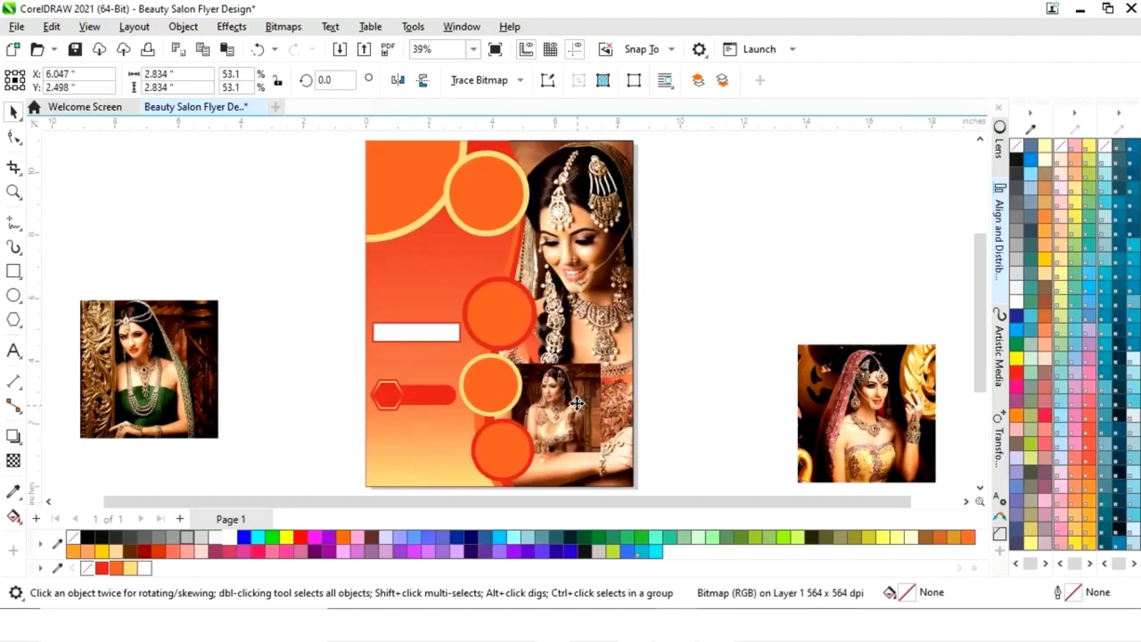
drag(576, 405, 565, 341)
right_click(566, 341)
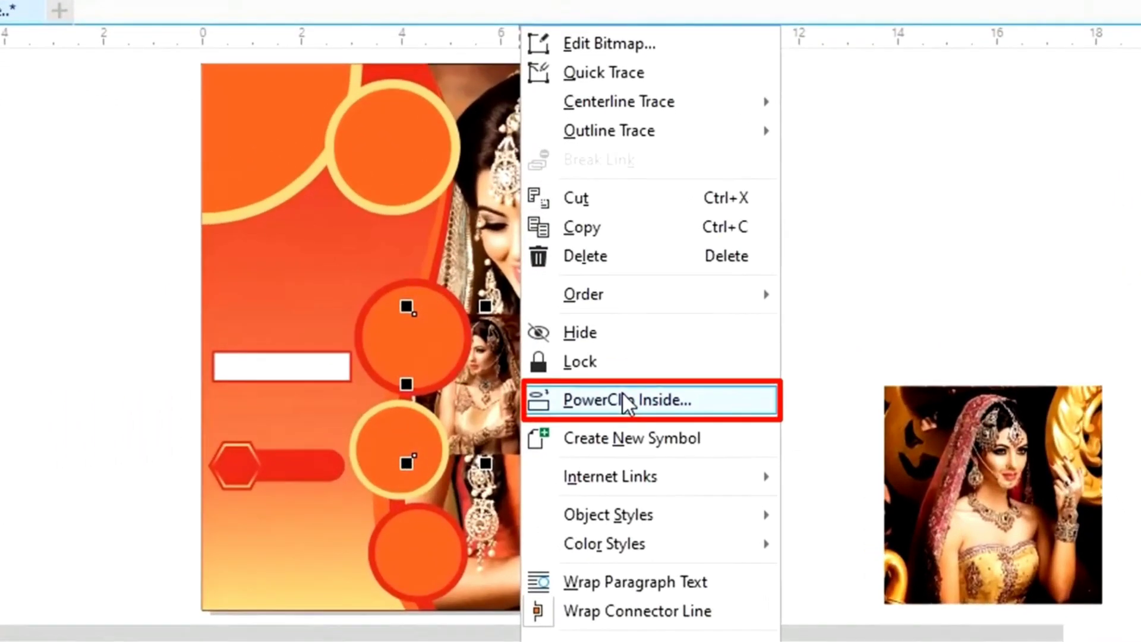
click(627, 401)
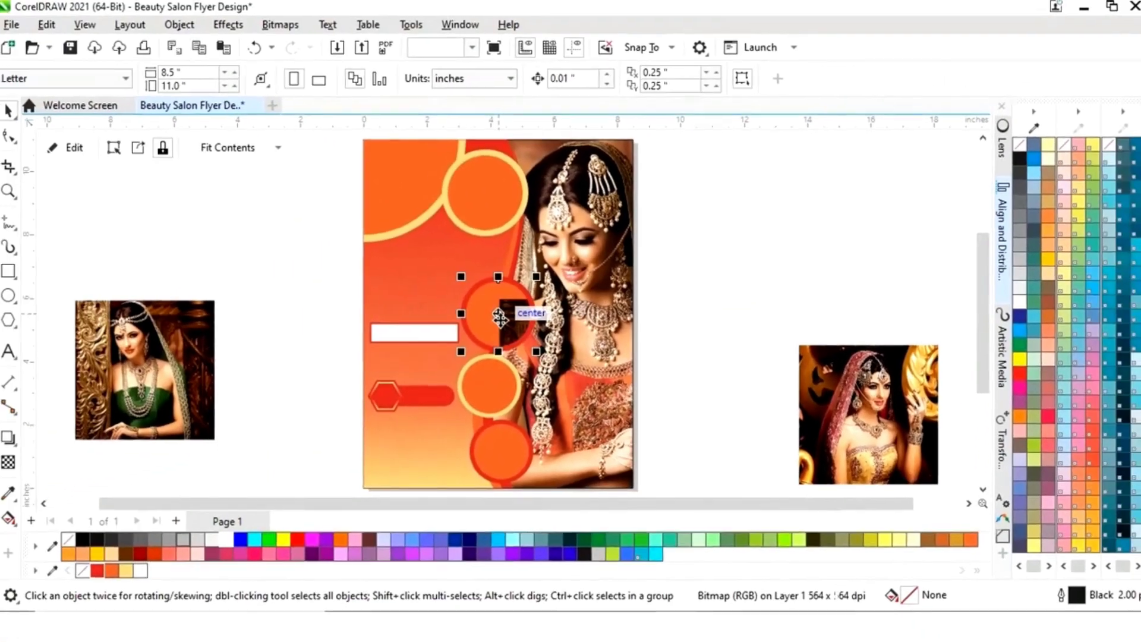
Edit the highest circle's PowerClip contents, centring the photo over the frame and scaling it to about 2.15 inches square.
click(79, 149)
click(540, 342)
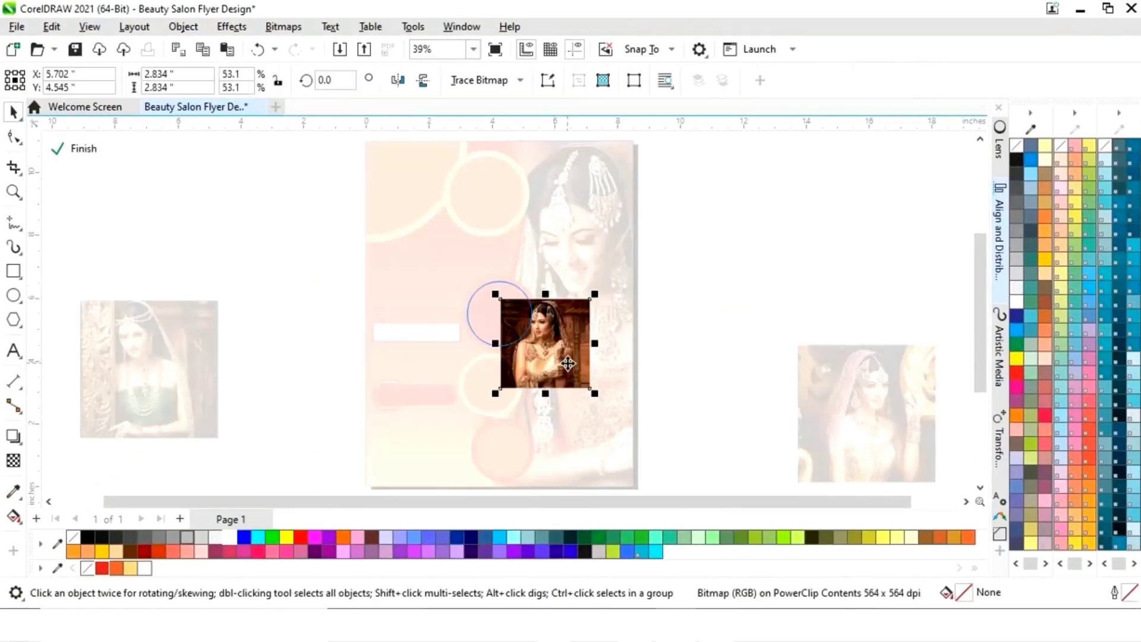
drag(539, 343, 496, 324)
drag(553, 372, 537, 351)
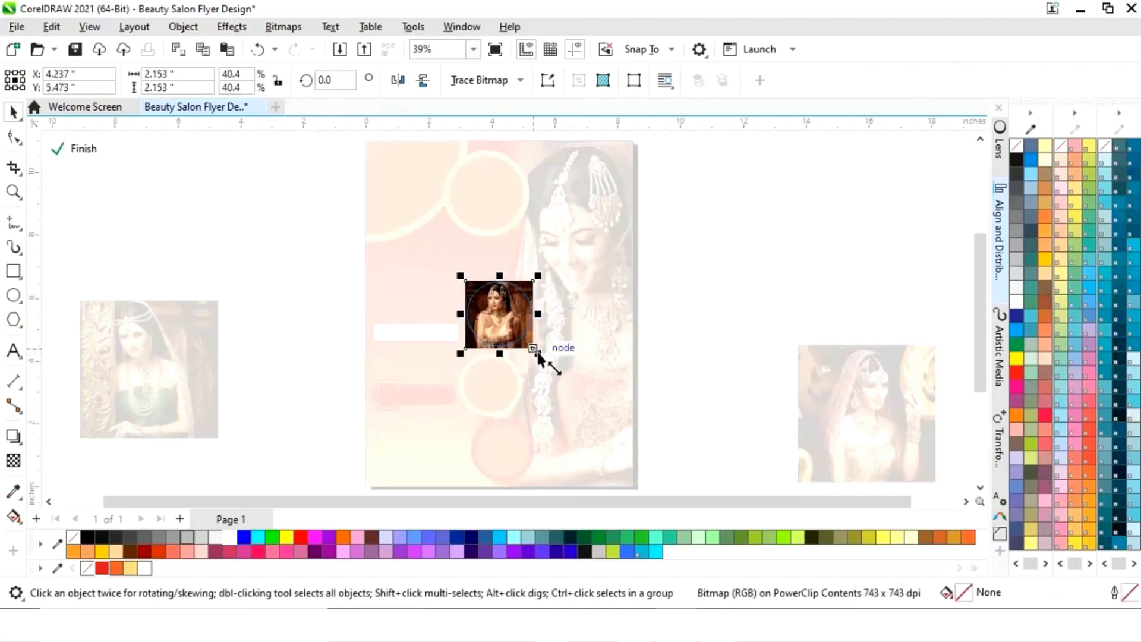
click(83, 149)
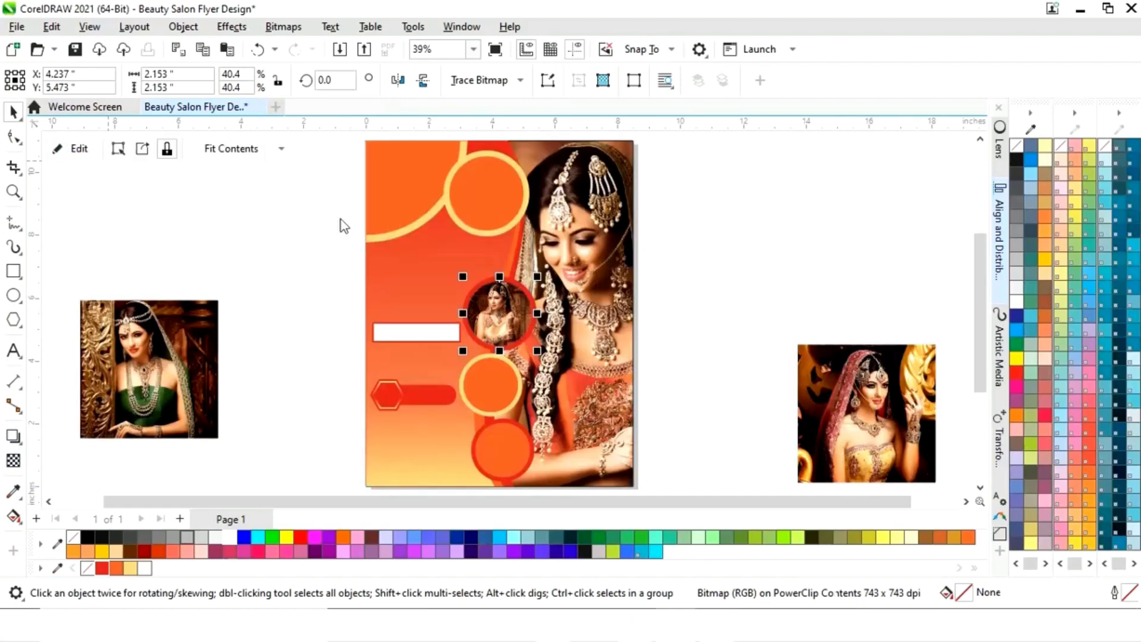
click(758, 277)
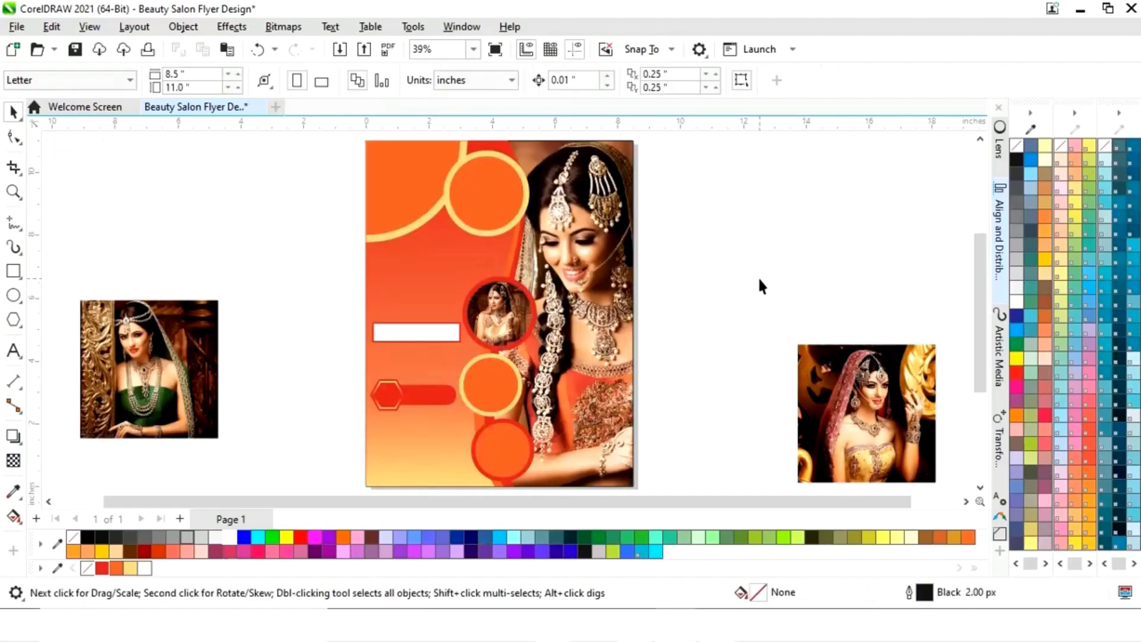
Shrink the yellow-dressed bride photo and PowerClip it inside the middle framed circle, fitted to its frame.
click(867, 417)
drag(932, 350, 526, 419)
right_click(523, 404)
click(574, 352)
click(490, 383)
click(77, 149)
ctrl+click(618, 440)
PowerClip the green-dressed bride photo inside the lowest framed circle, scaling the contents to about 1.83 inches square to fill the frame.
drag(148, 415, 724, 425)
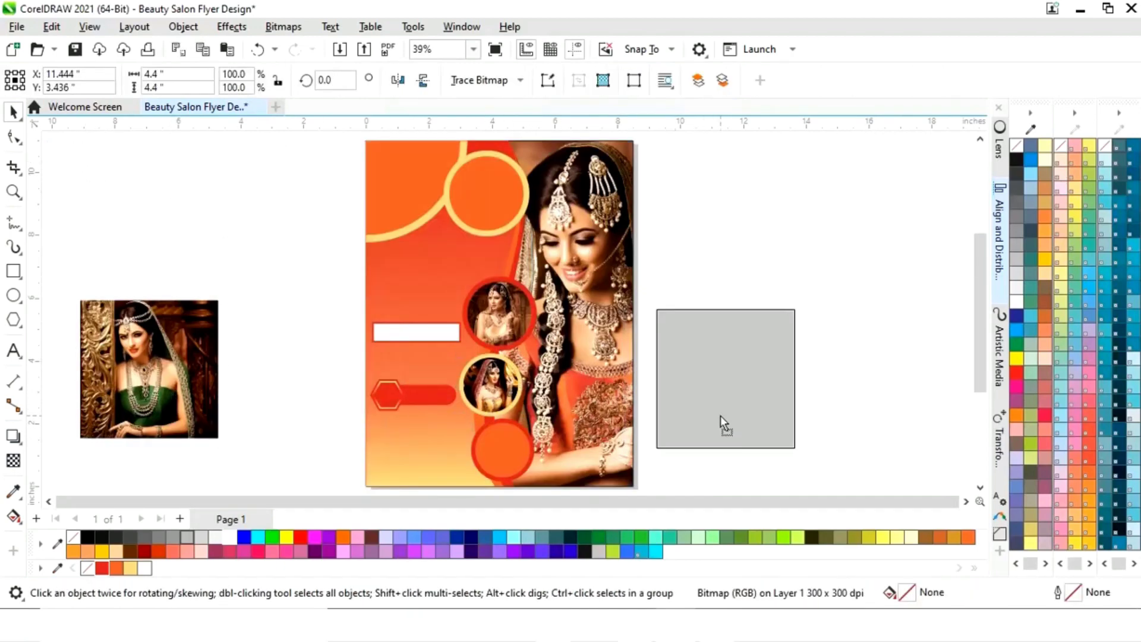
drag(795, 446, 558, 473)
right_click(529, 457)
click(592, 354)
click(499, 451)
ctrl+click(521, 459)
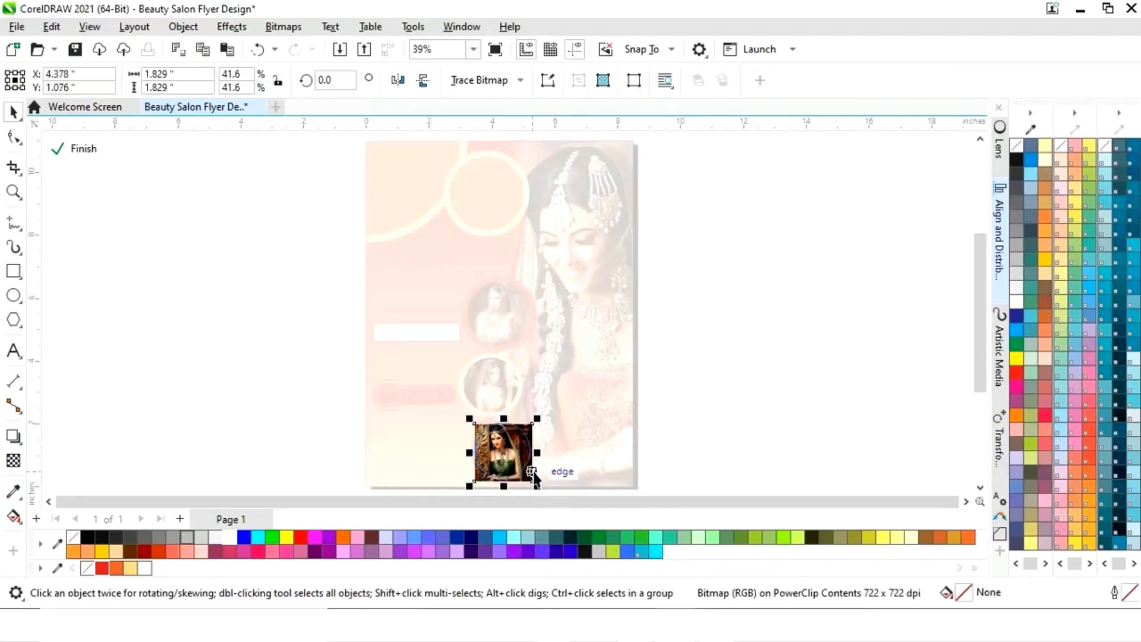
click(77, 149)
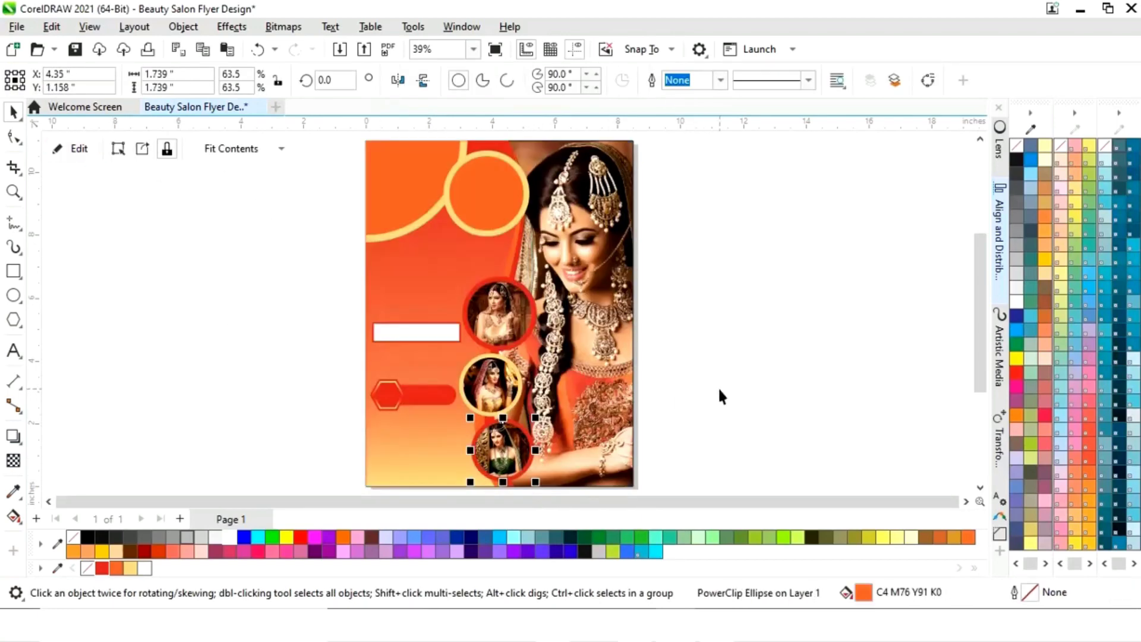
click(720, 390)
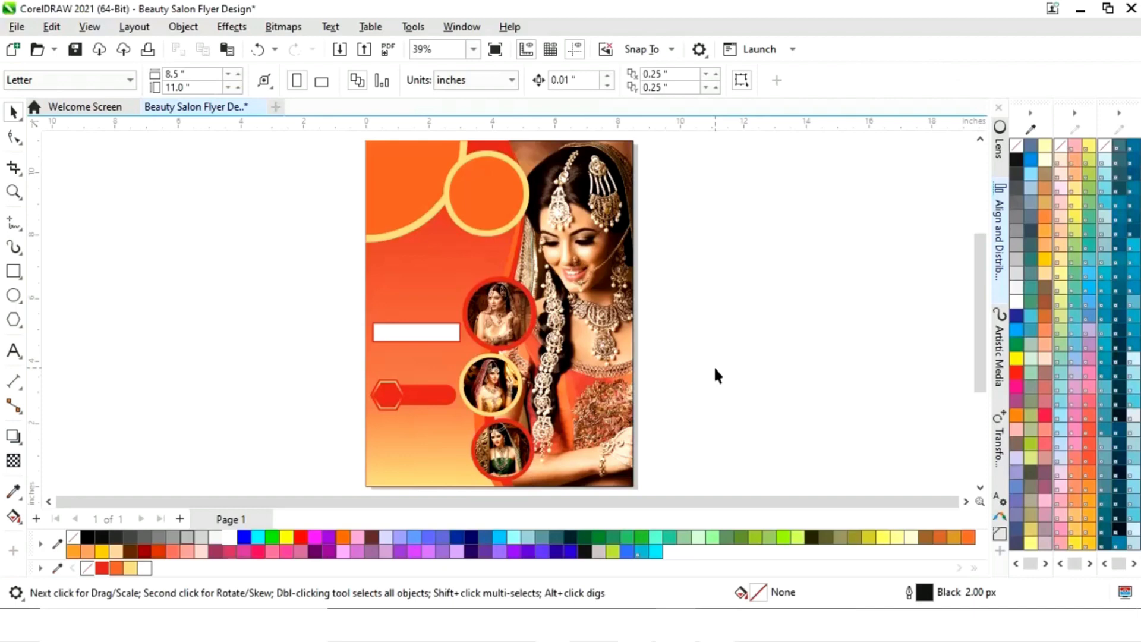
Move the complete set of prepared text blocks and the logo close beside the flyer's left edge.
scroll(854, 505, left, 5)
drag(783, 517, 715, 519)
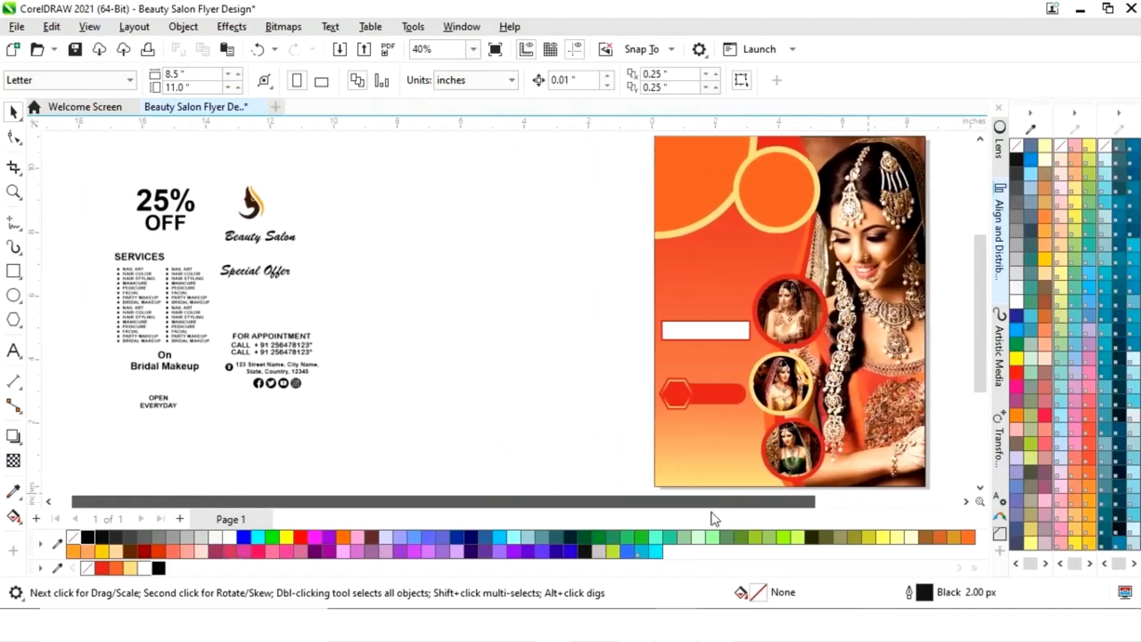
drag(406, 455, 280, 377)
drag(163, 172, 81, 191)
drag(213, 308, 532, 334)
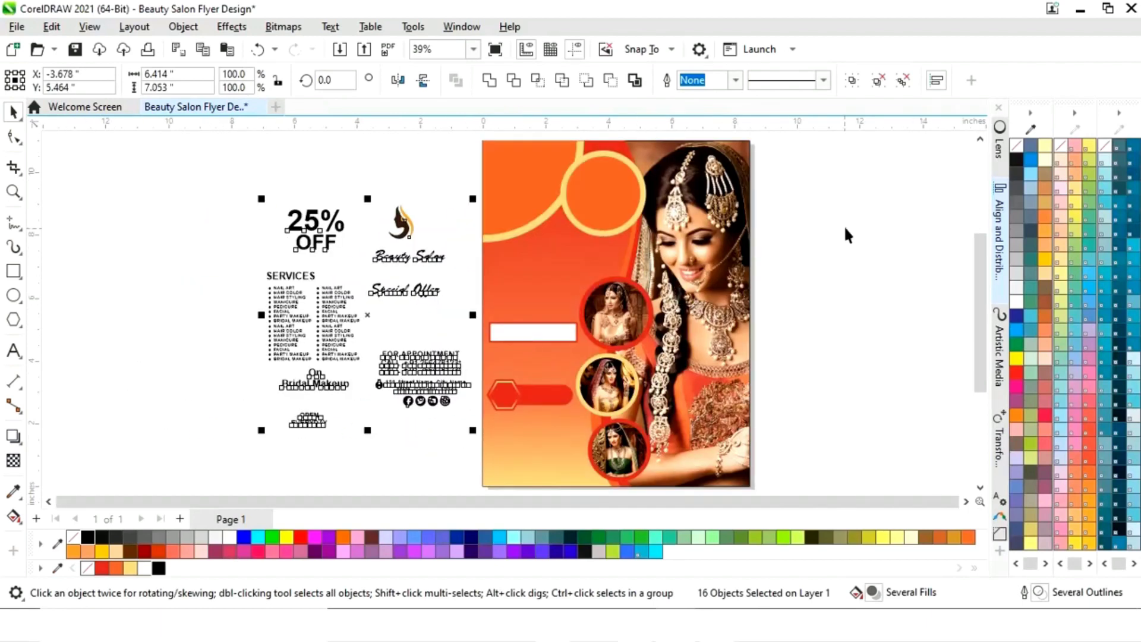
click(845, 227)
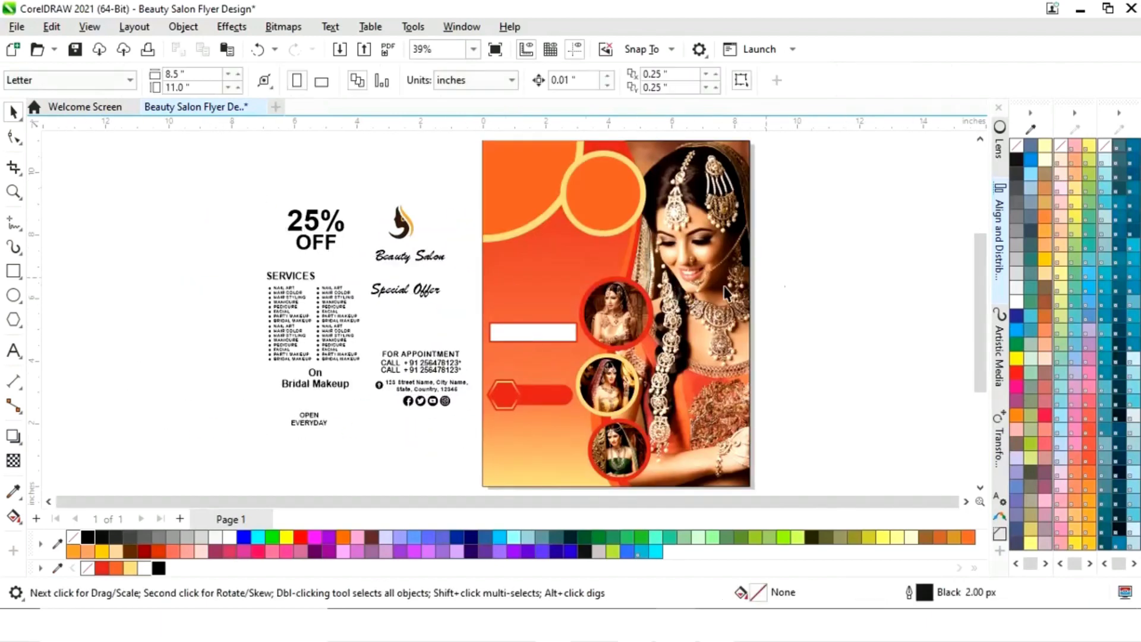
Place the woman's-head logo in the flyer's upper-left orange area with the "Beauty Salon" text beneath it, and colour the text white.
drag(409, 221, 524, 172)
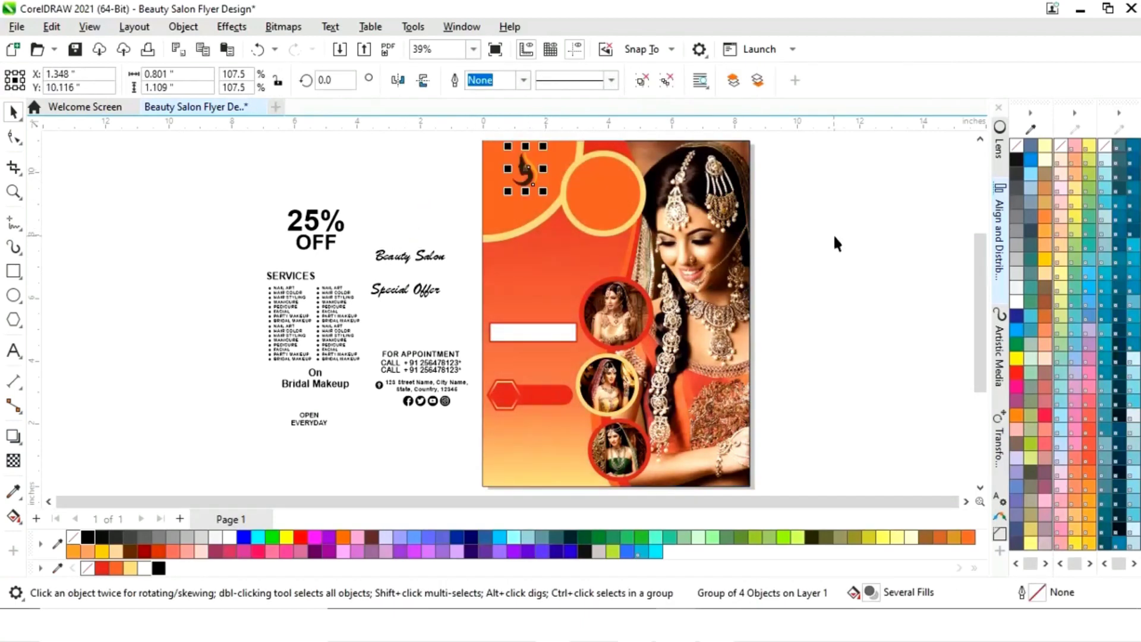
click(835, 244)
drag(432, 250, 523, 202)
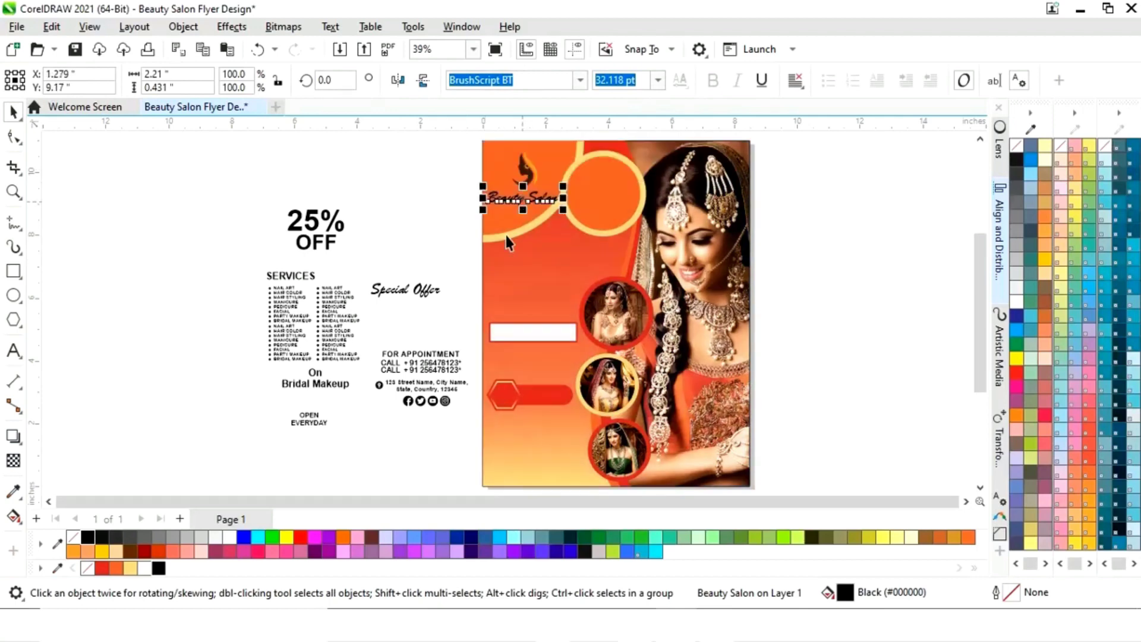
click(232, 539)
click(431, 213)
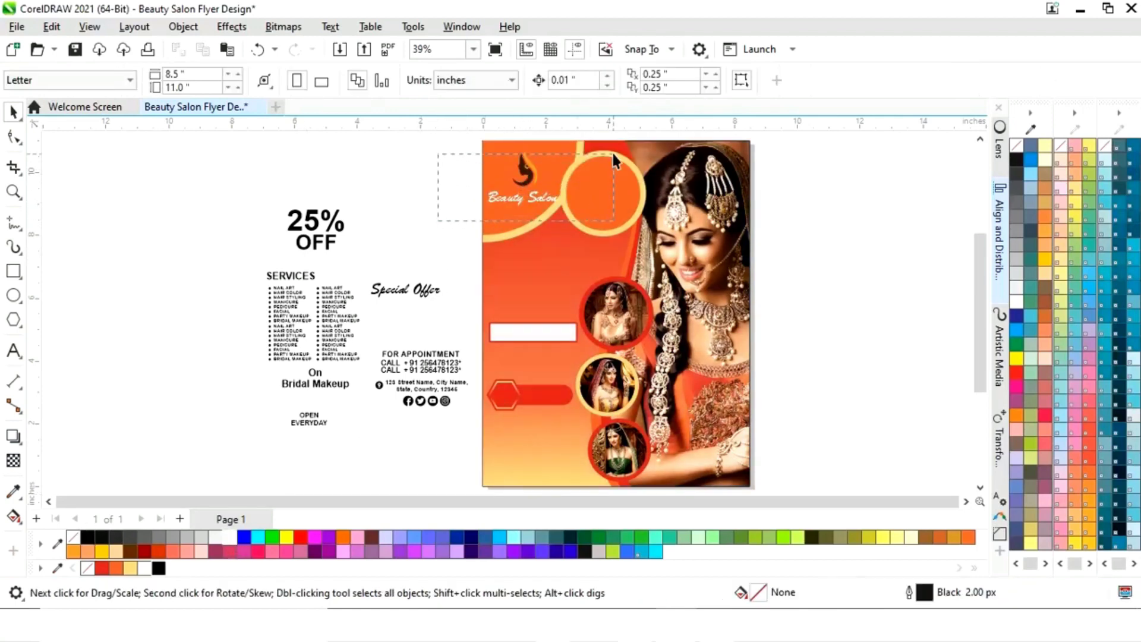
Nudge the logo slightly upward and shift the "Beauty Salon" text up closer to it and slightly left.
drag(605, 144, 606, 145)
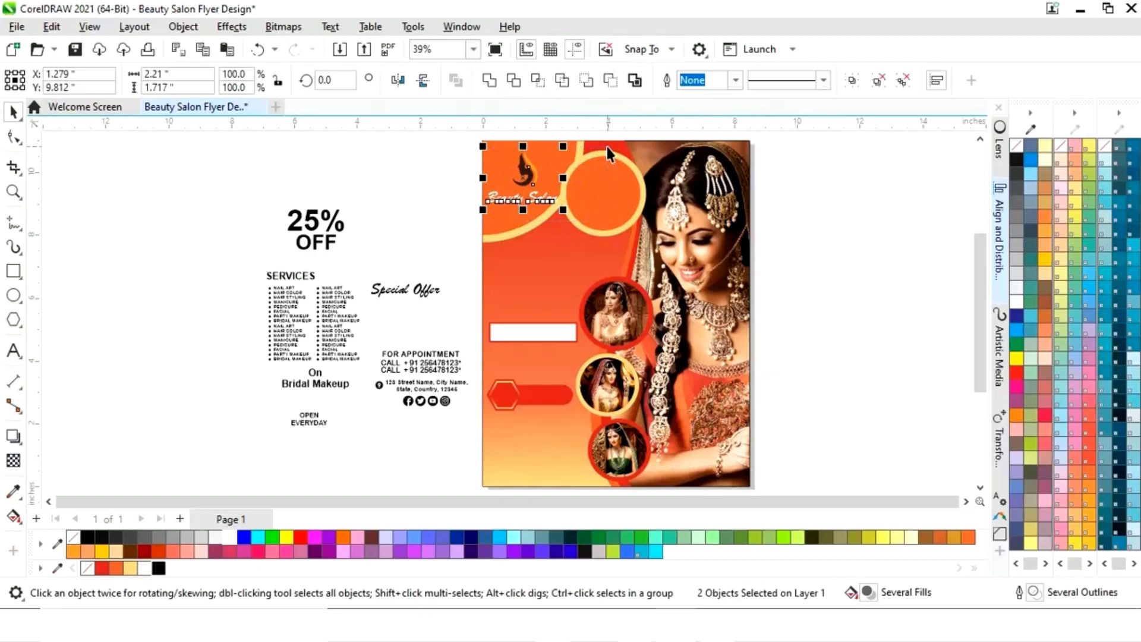
click(854, 227)
click(529, 204)
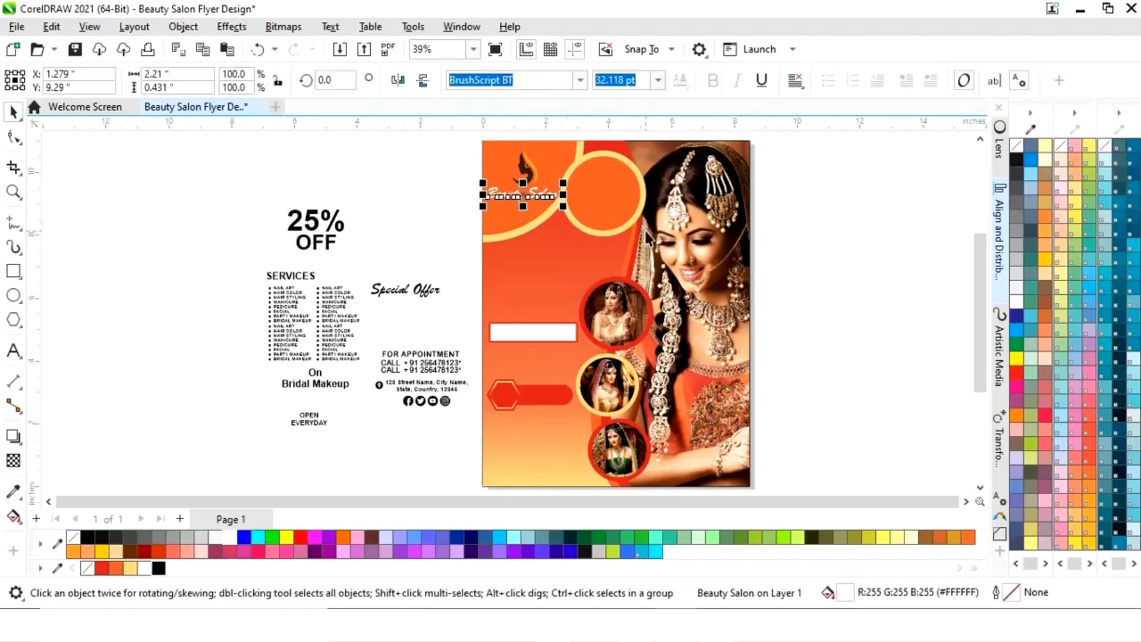
click(809, 250)
click(526, 202)
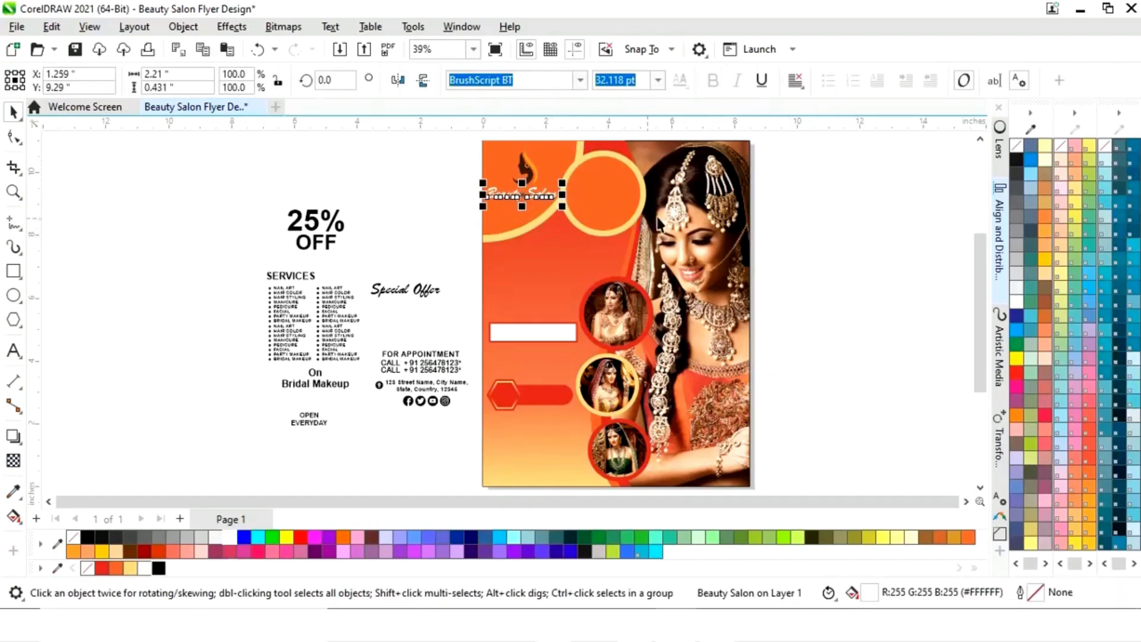
key(Escape)
click(530, 172)
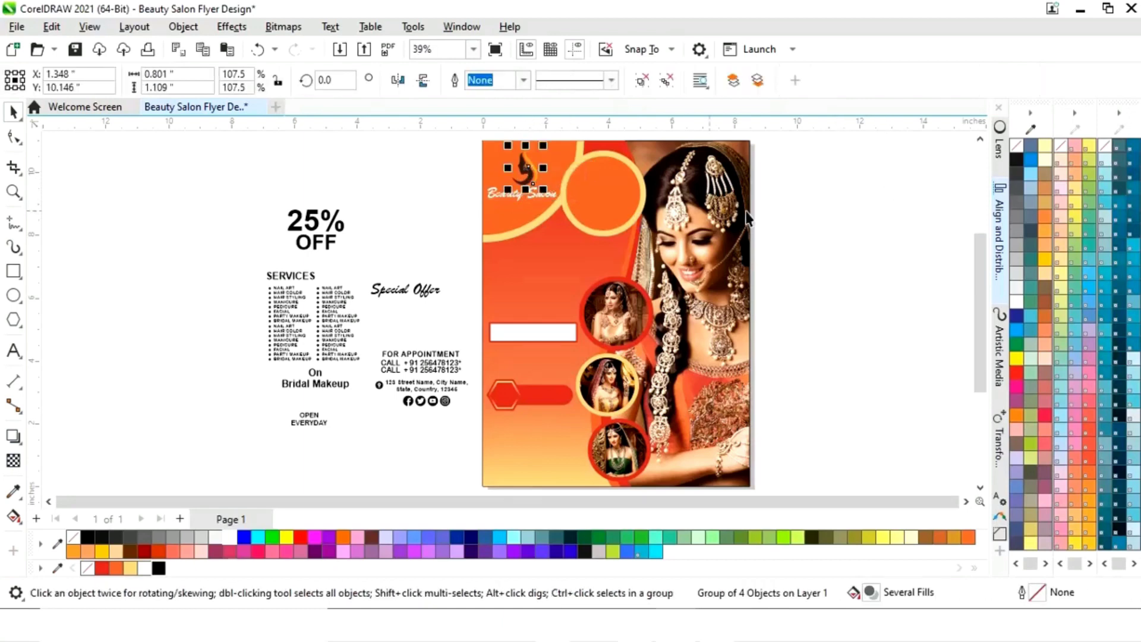
click(815, 216)
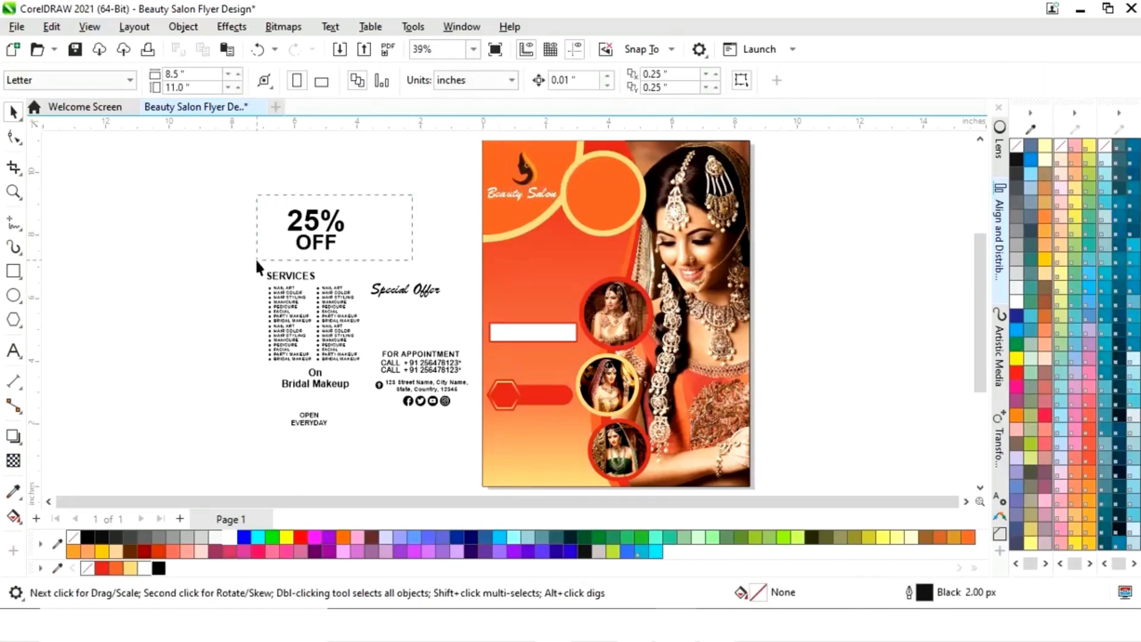
Centre the "25% OFF" text in the yellow-ringed circle near the flyer's top and fill it with the document's pale yellow.
drag(256, 262, 257, 261)
drag(320, 236, 608, 195)
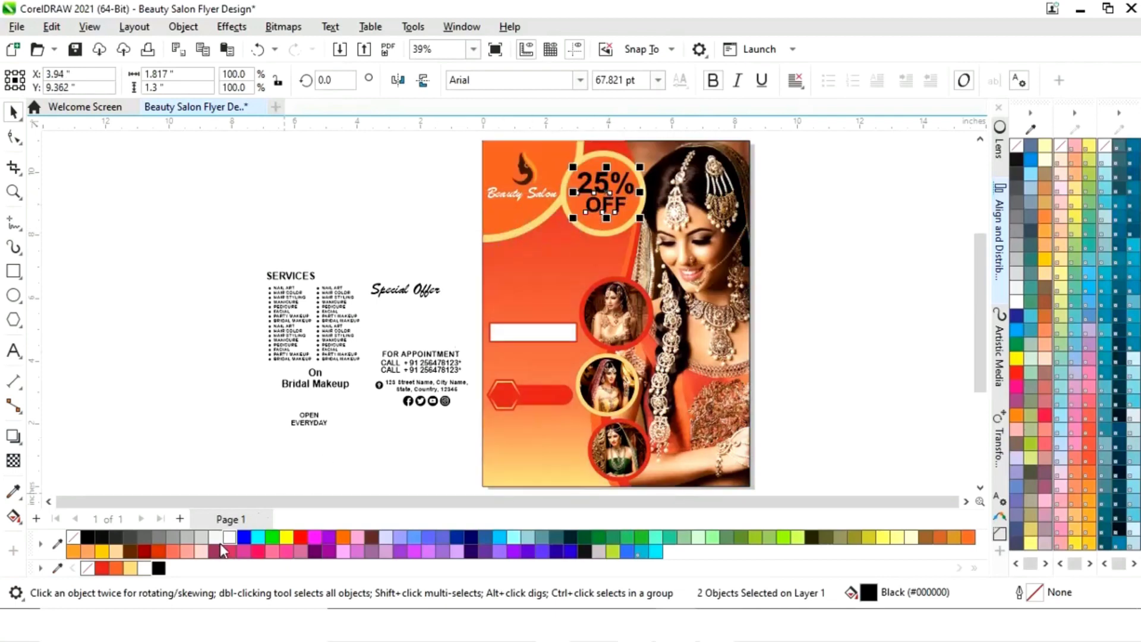
click(130, 568)
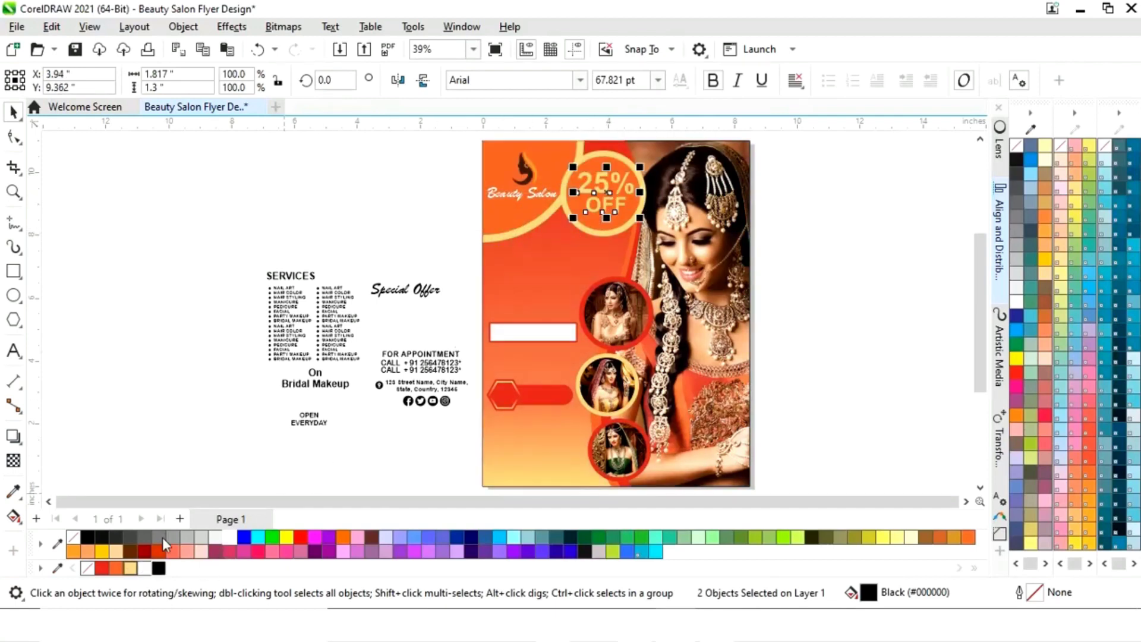
click(401, 444)
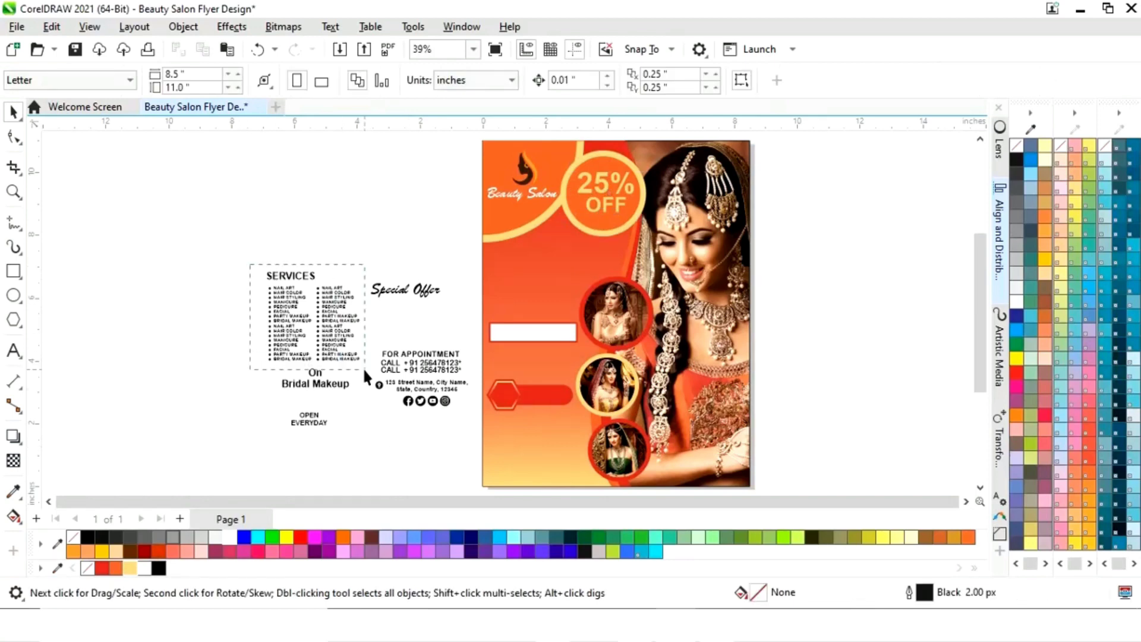
Place the grouped SERVICES heading and lists on the flyer below the upper-left orange area and colour them white.
drag(362, 366, 362, 367)
drag(312, 327, 529, 289)
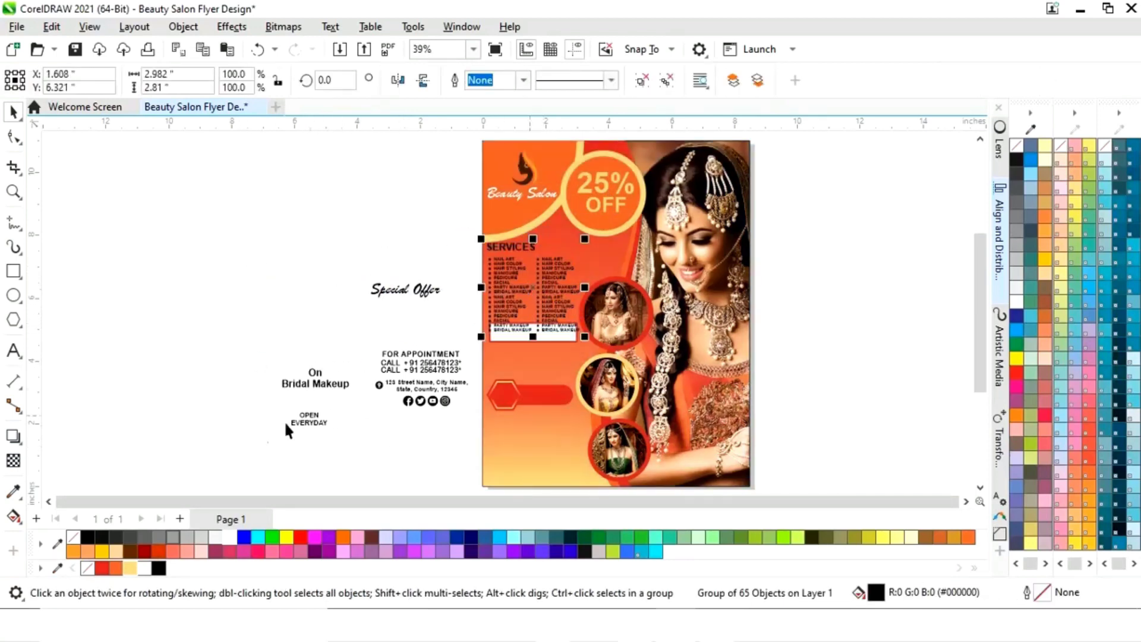
click(230, 537)
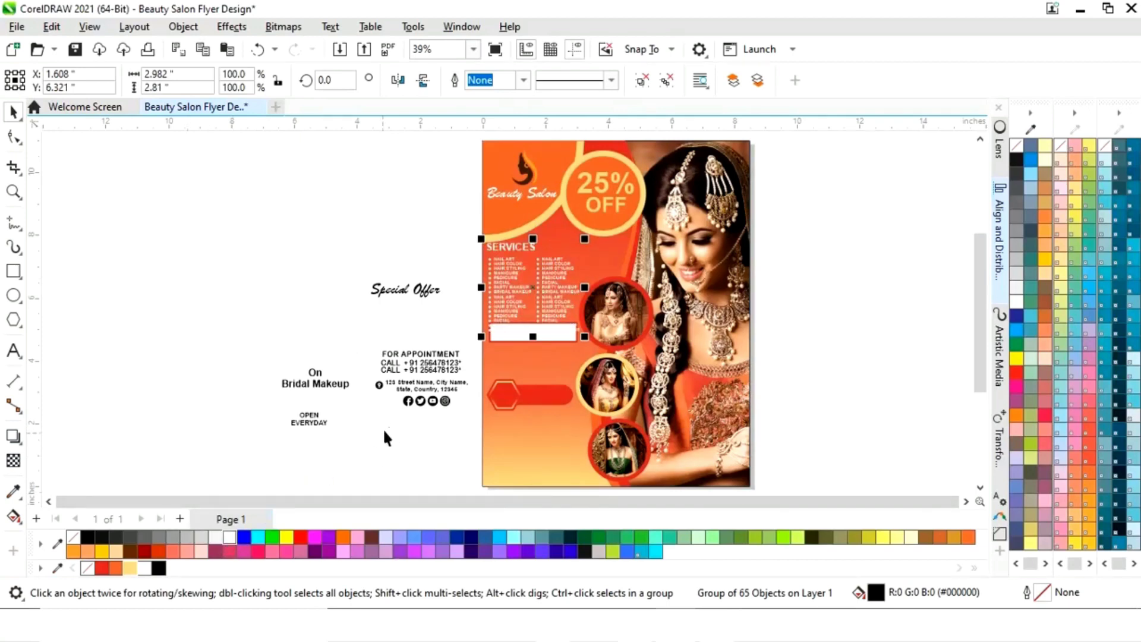
Move the red-outlined white bar just below the services lists and lower the hexagon-and-bar badge slightly beneath it.
drag(469, 316, 533, 352)
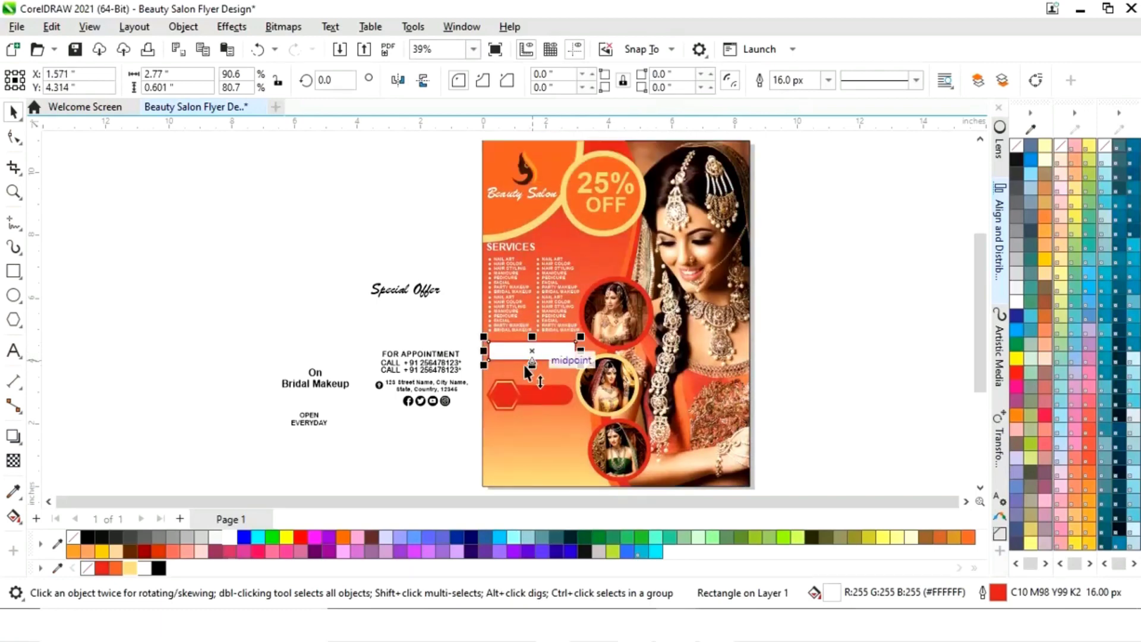
click(461, 432)
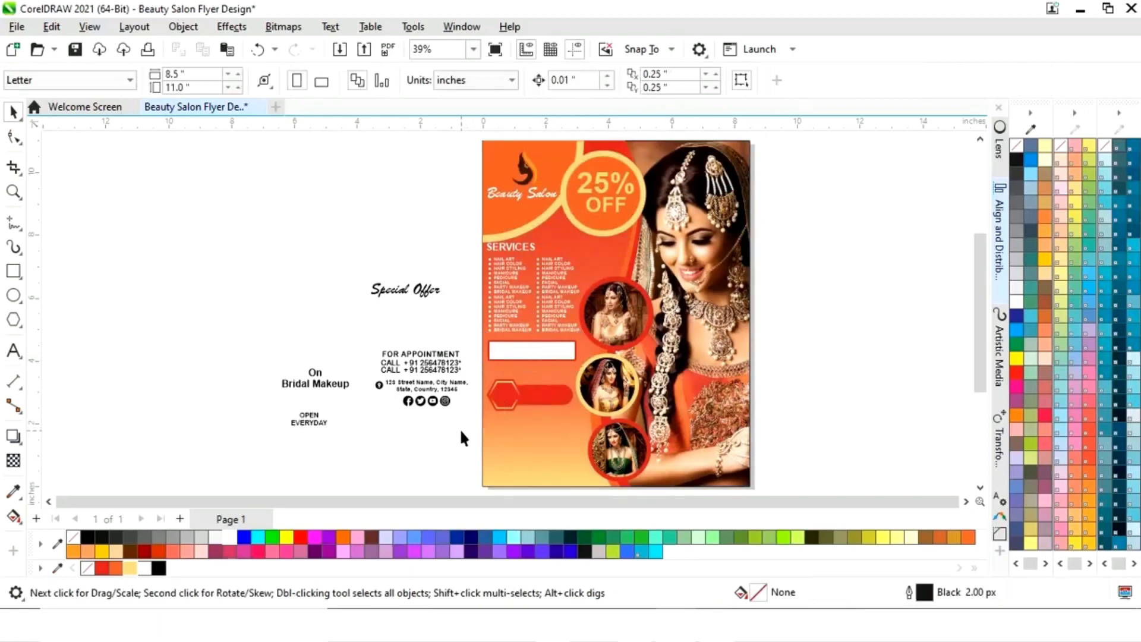
drag(521, 400, 526, 411)
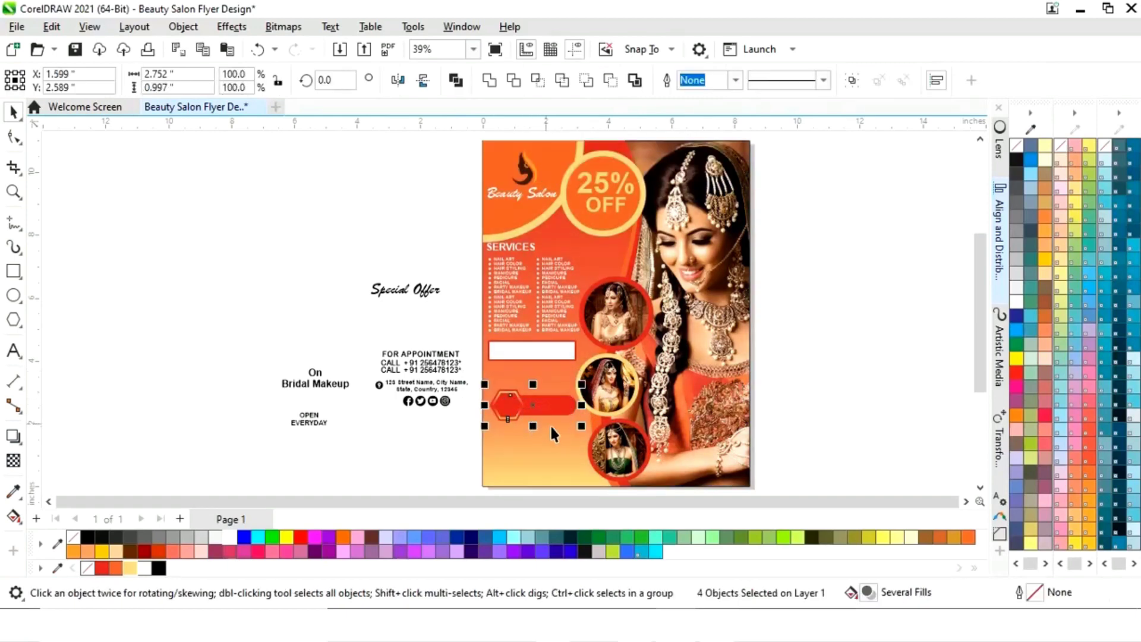
click(431, 454)
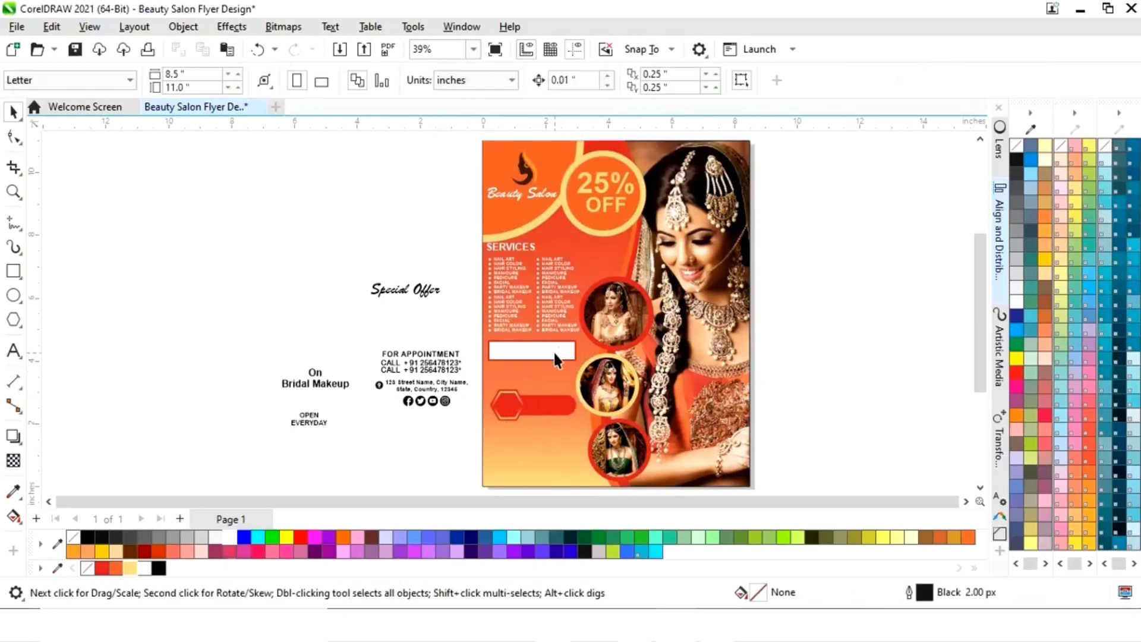
Place the "Special Offer" text inside the white bar and apply a linear black-to-white fountain fill to it.
click(415, 292)
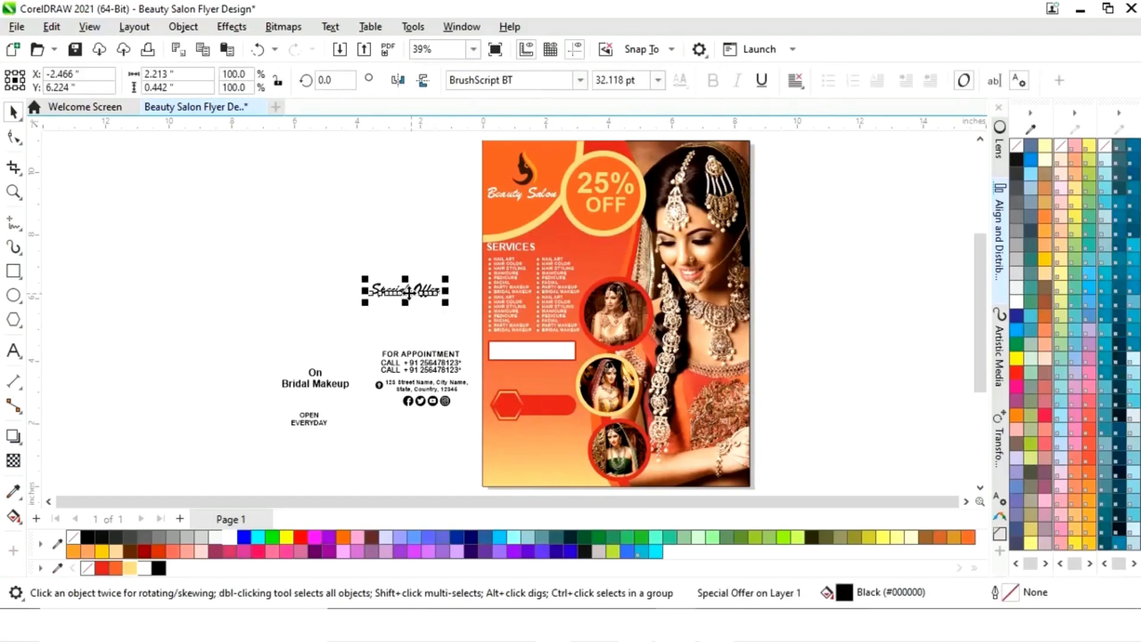
drag(406, 291, 562, 354)
click(13, 515)
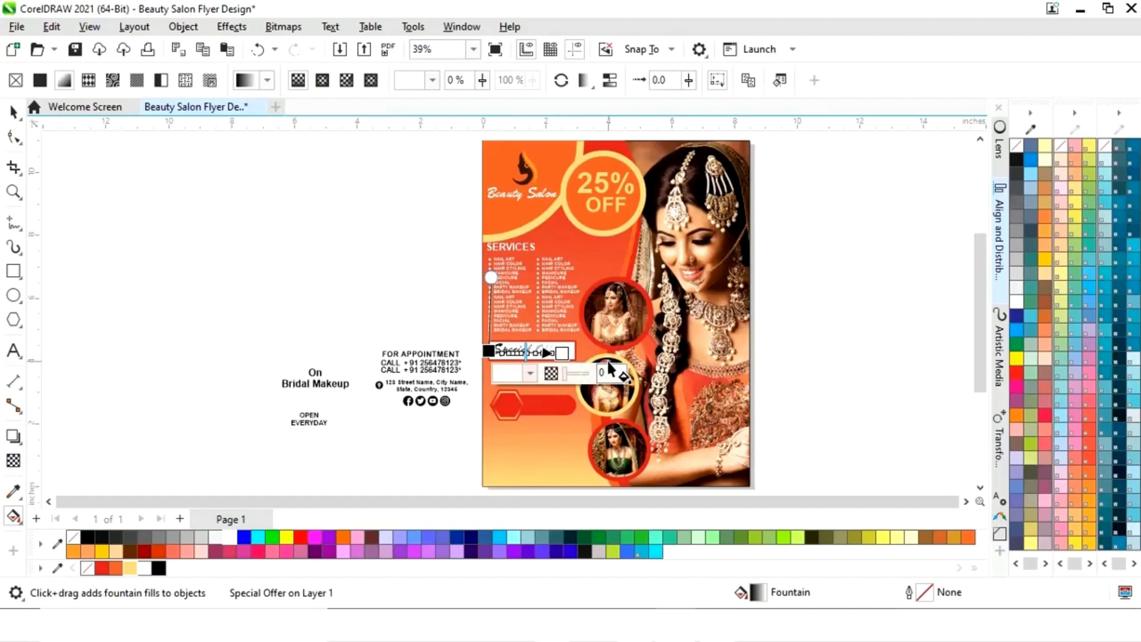
Change the starting colour of the "Special Offer" text's fountain fill to the document's red.
scroll(528, 349, up, 5)
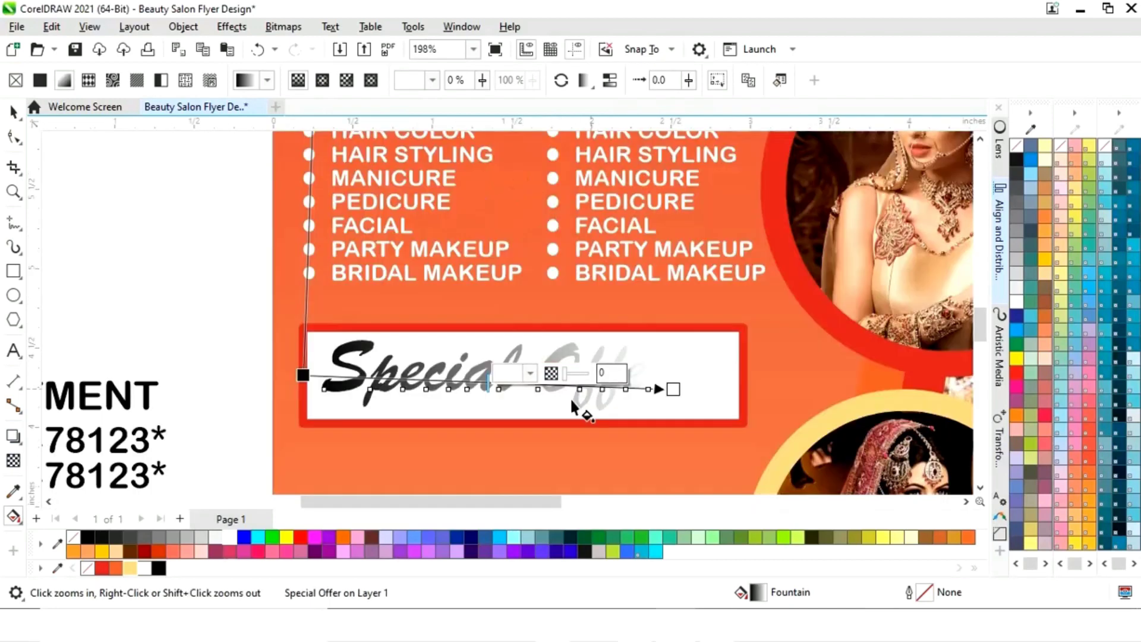
click(304, 376)
click(283, 401)
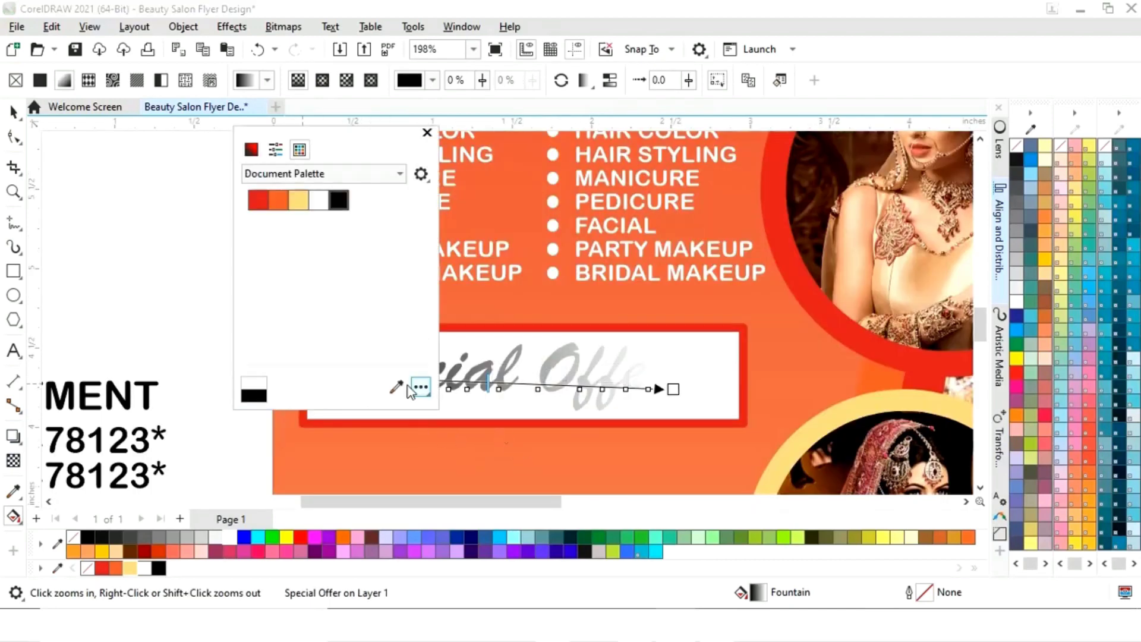
click(102, 568)
click(427, 133)
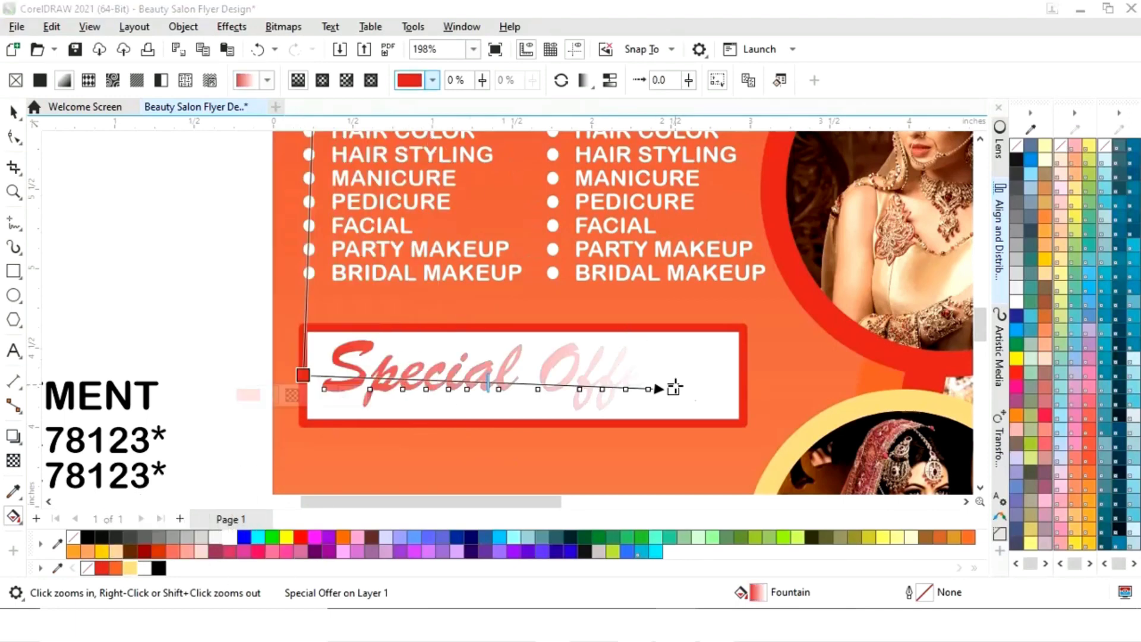
Level the "Special Offer" fountain fill horizontally and change its end colour to the document's red.
drag(674, 389, 681, 373)
click(680, 374)
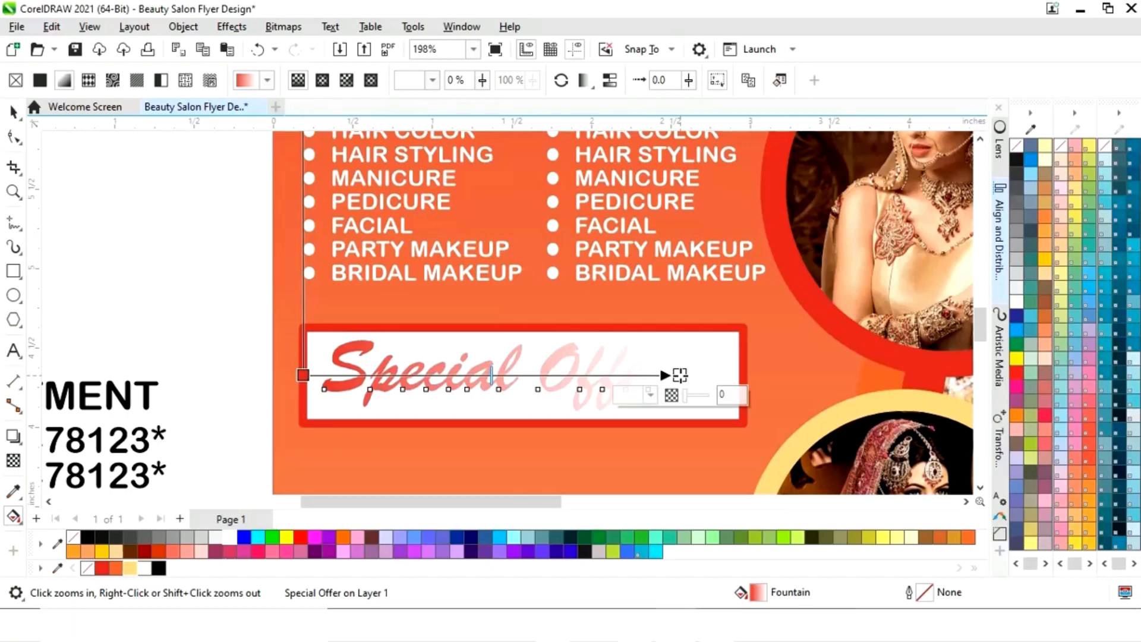
click(651, 396)
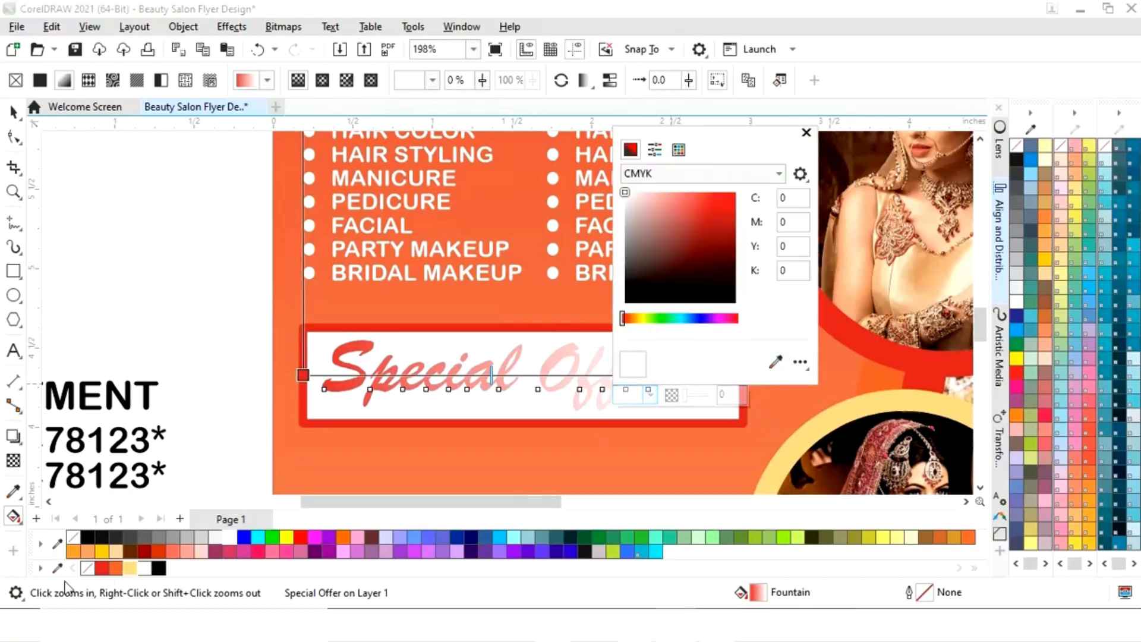
click(775, 361)
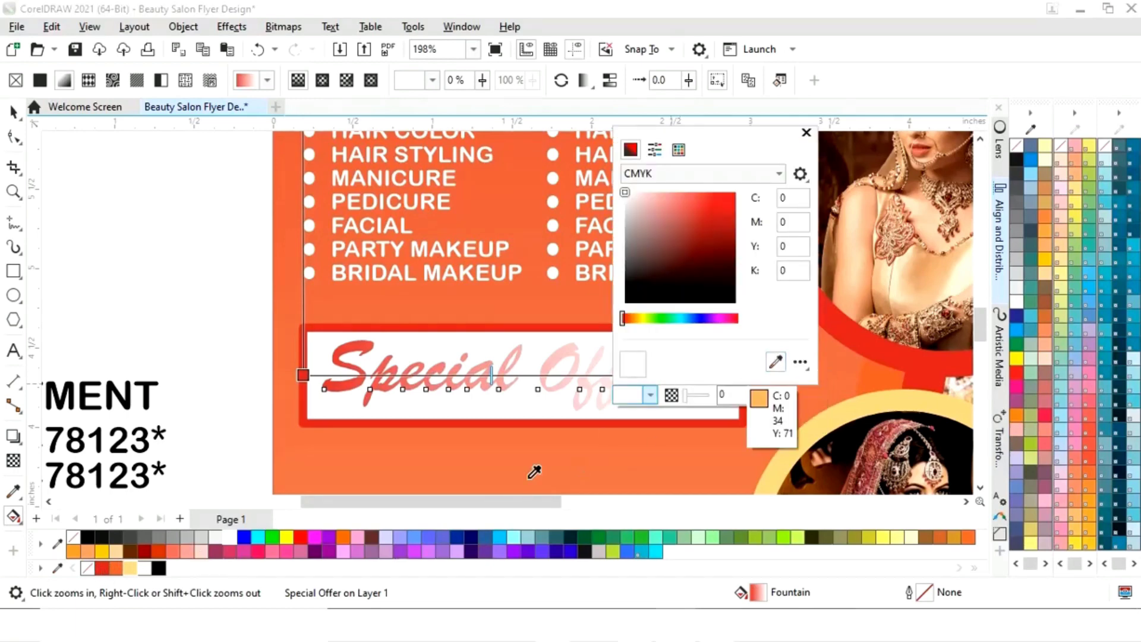
click(102, 567)
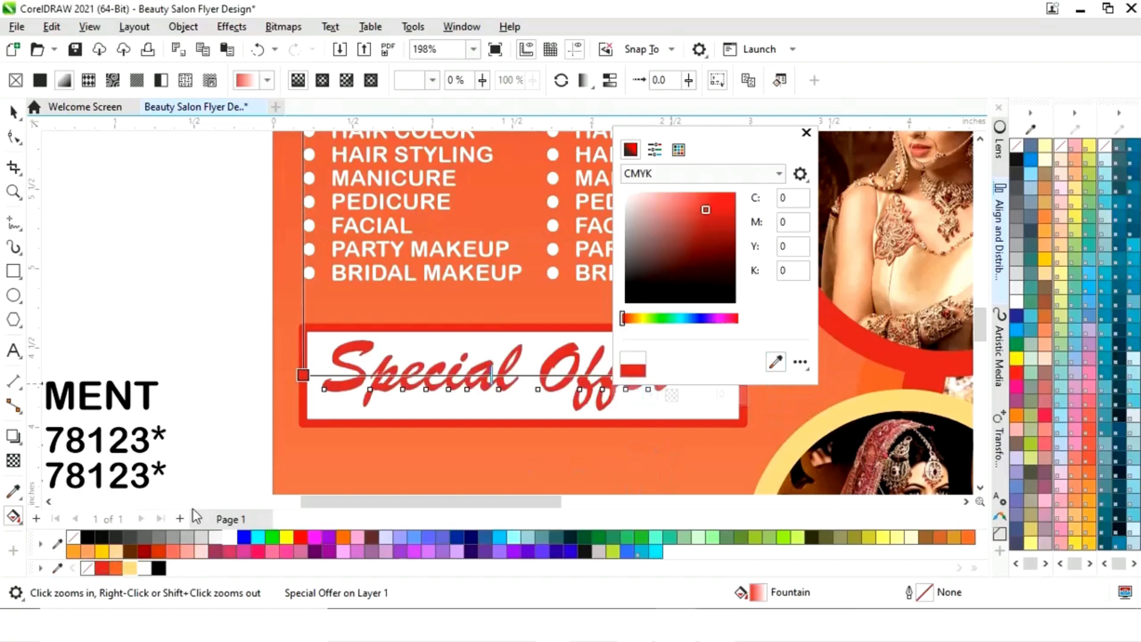
click(806, 132)
Add a middle colour node at about 53% of the "Special Offer" fountain fill and colour it the document's pale yellow.
double_click(502, 375)
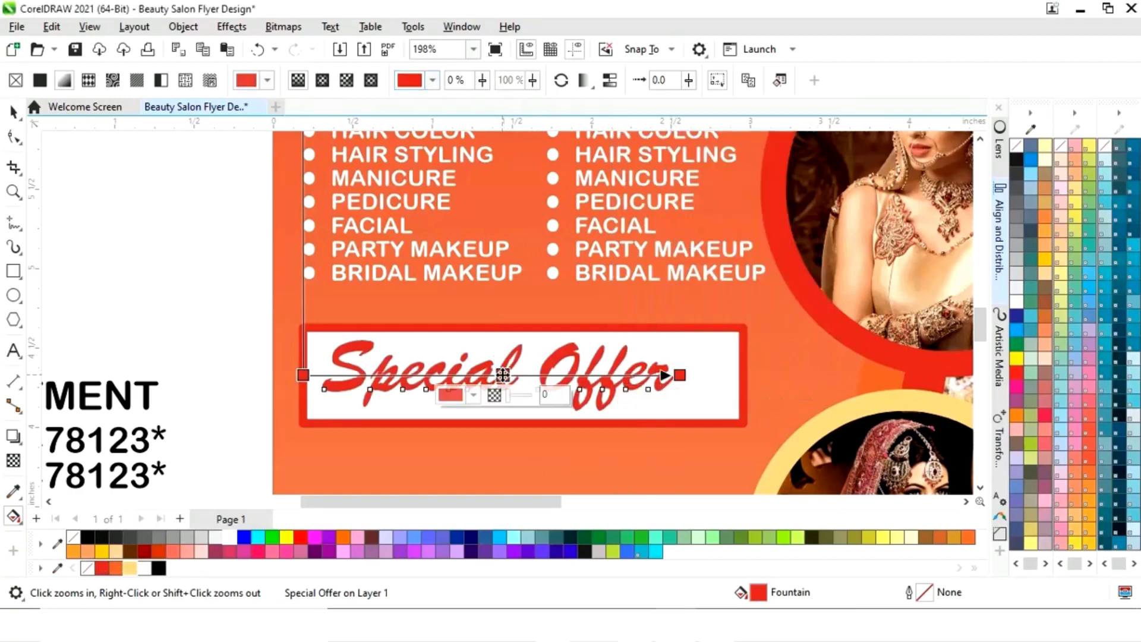
click(470, 395)
click(599, 361)
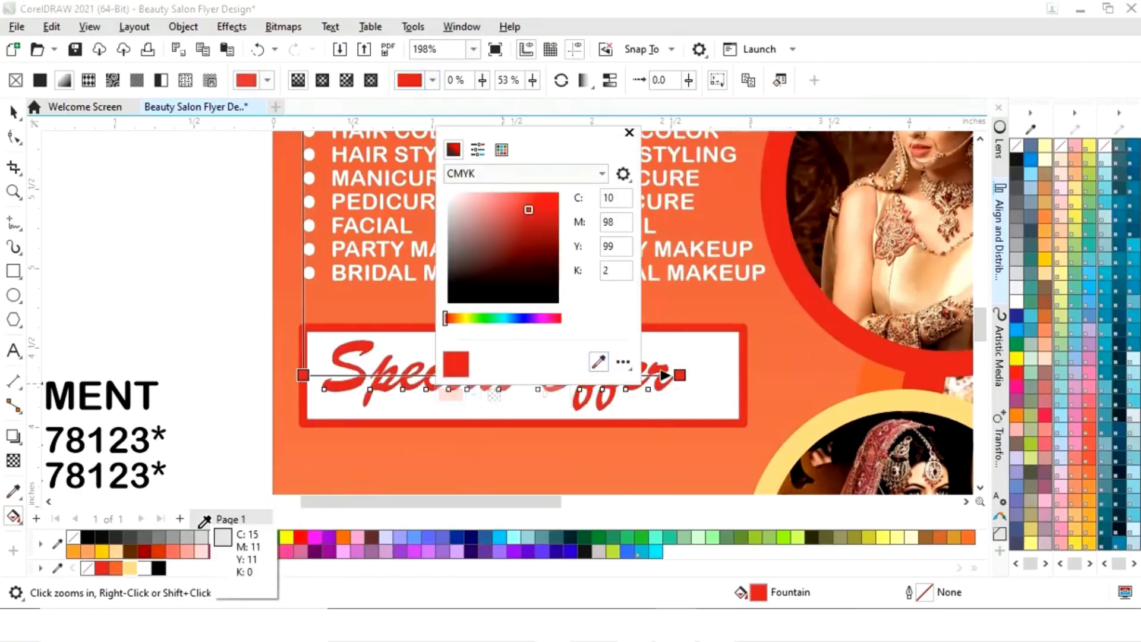
click(130, 568)
click(629, 133)
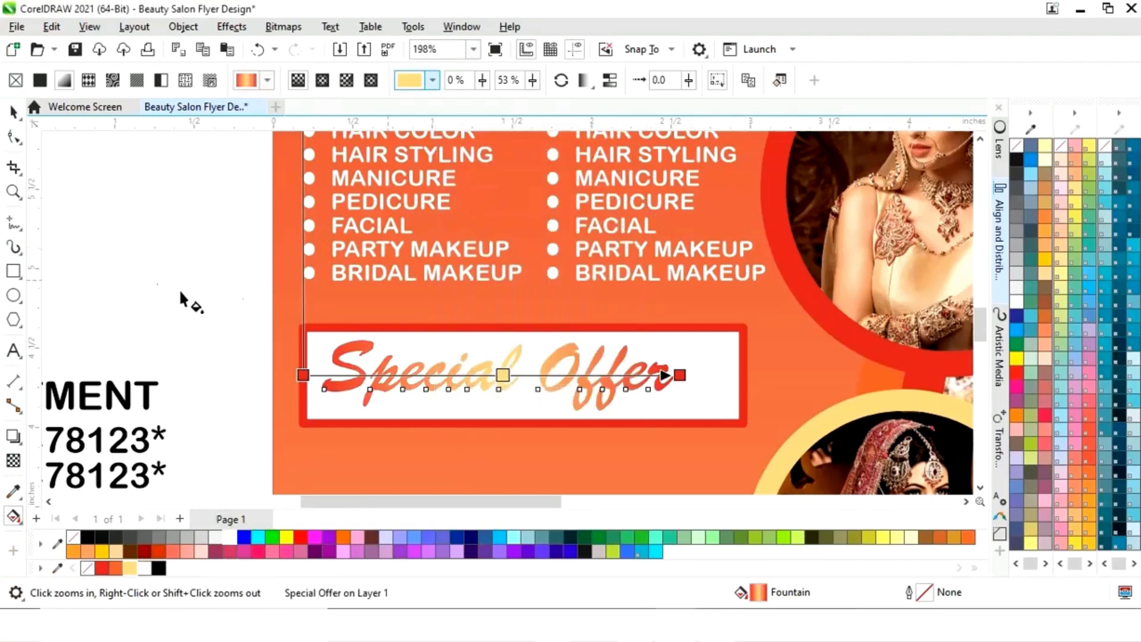
click(14, 111)
click(268, 339)
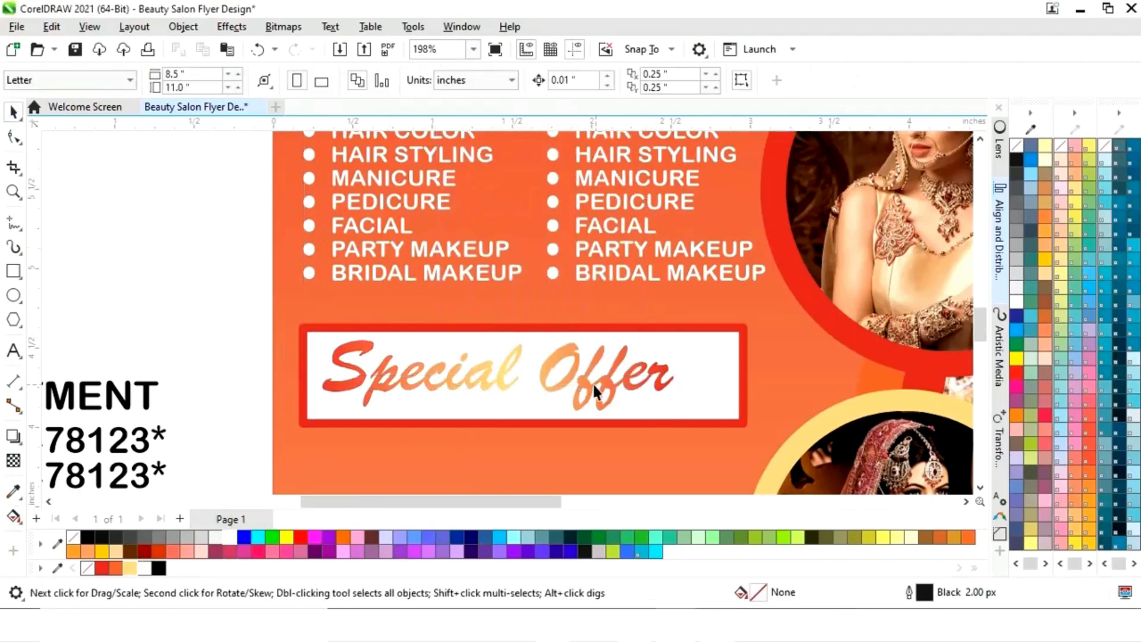
Centre the "Special Offer" text inside the red-outlined white bar.
click(593, 385)
shift+click(697, 393)
key(e)
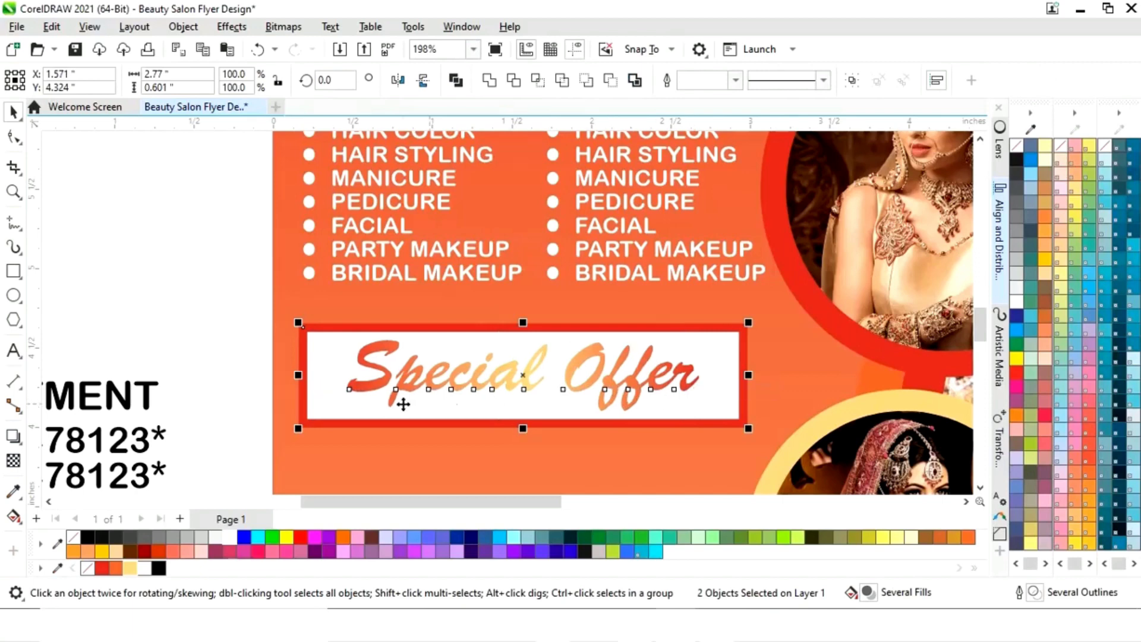
click(200, 310)
key(F4)
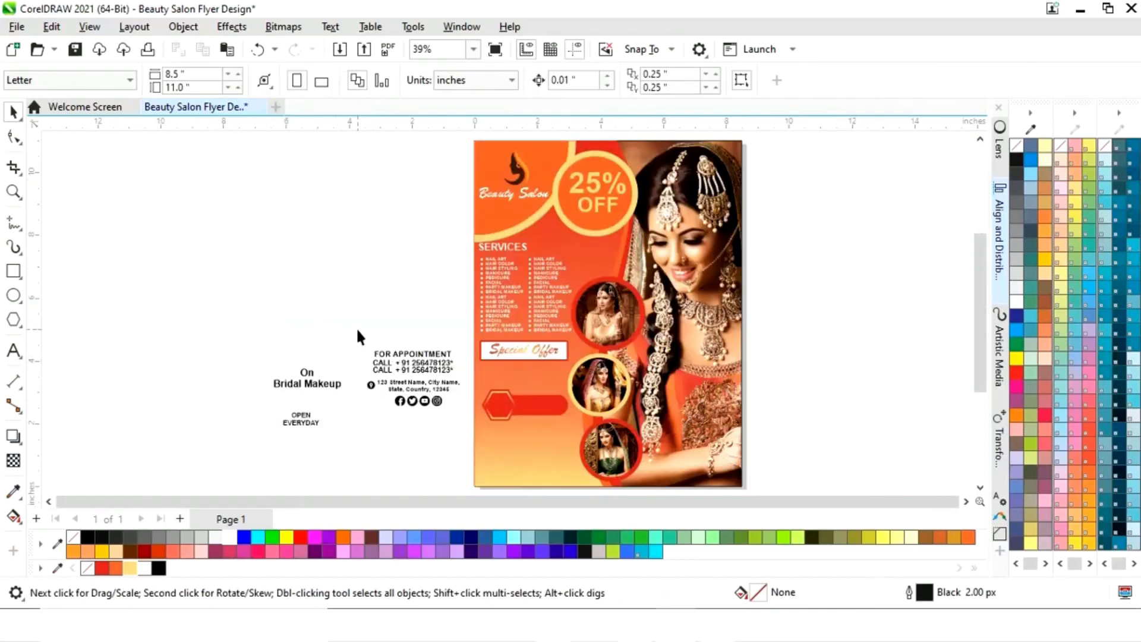
Place the "On Bridal Makeup" text just below the Special Offer bar and centre it horizontally with the bar.
drag(308, 380, 518, 372)
shift+click(563, 350)
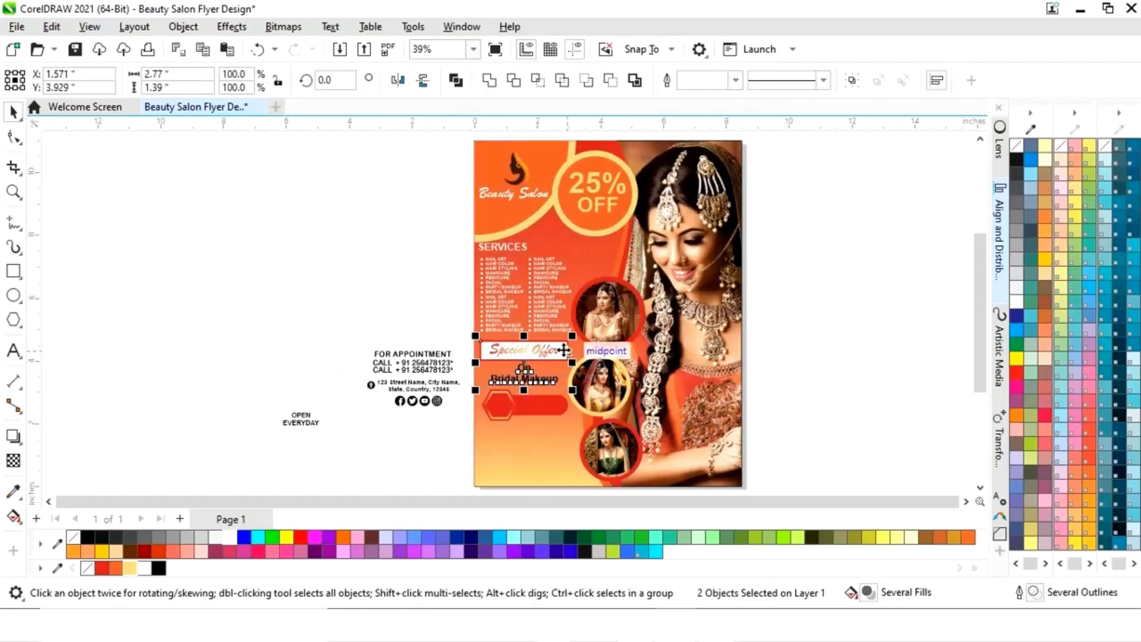
click(423, 451)
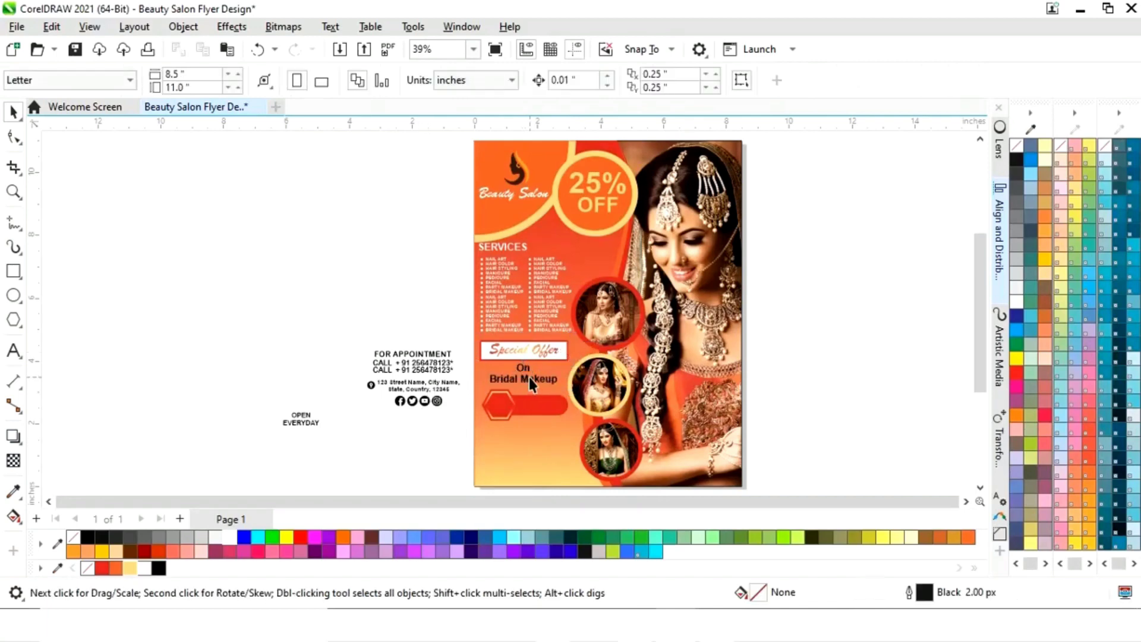
Fill the "On Bridal Makeup" text with the document's pale yellow.
click(527, 376)
key(z)
drag(240, 295, 629, 469)
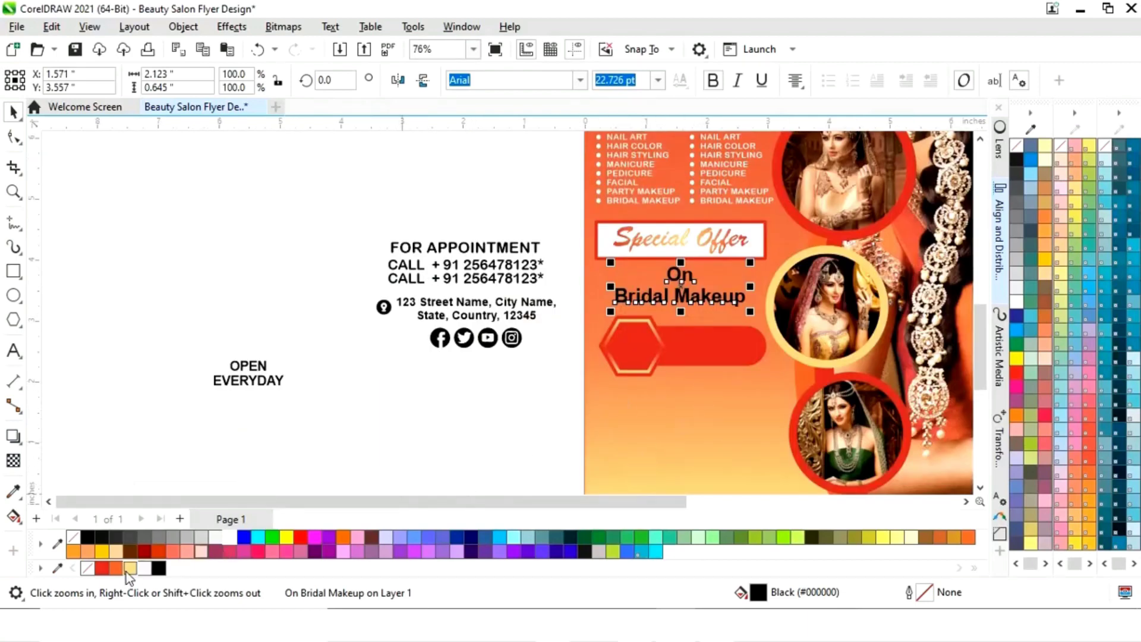
click(102, 568)
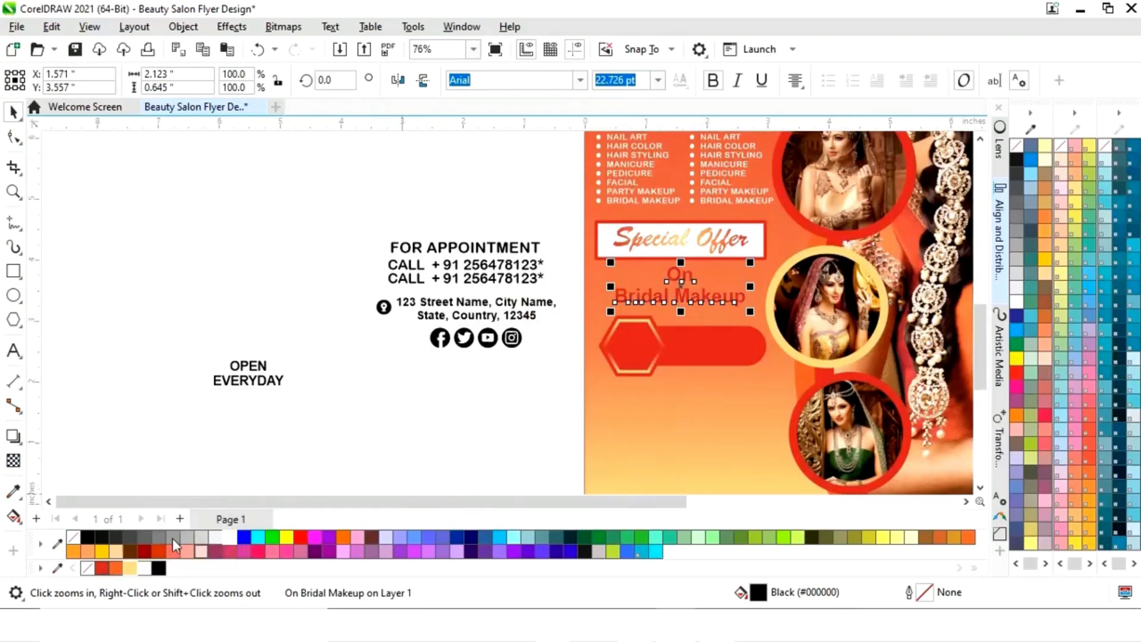
click(137, 569)
click(461, 418)
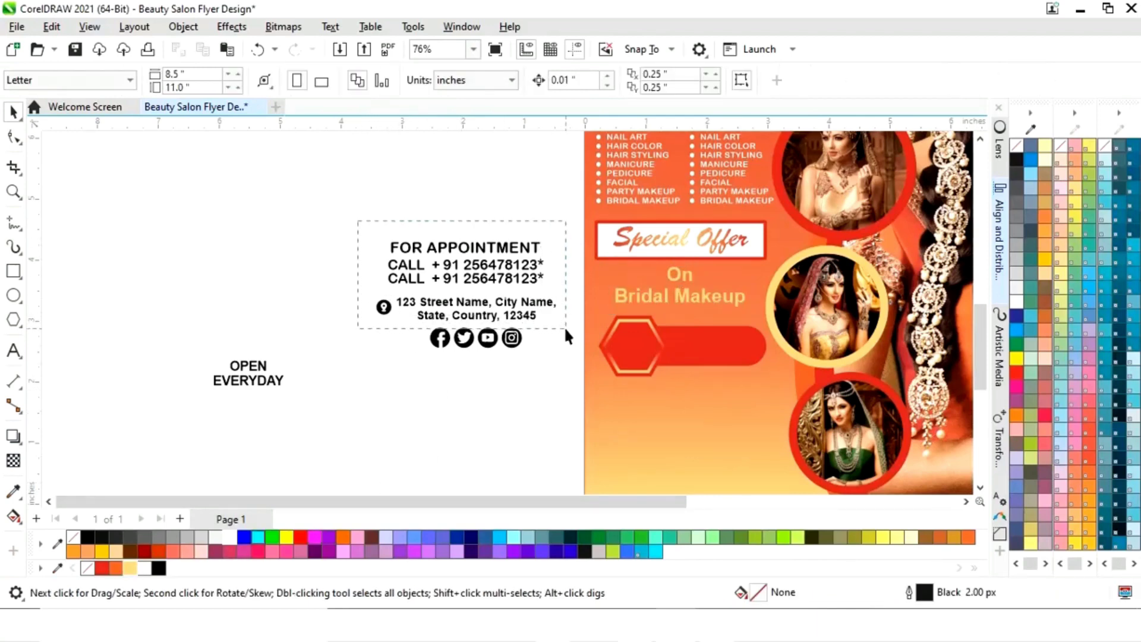
Move the "FOR APPOINTMENT" heading, phone lines, location pin and address onto the flyer beneath the hexagon-and-bar badge.
drag(565, 329, 562, 326)
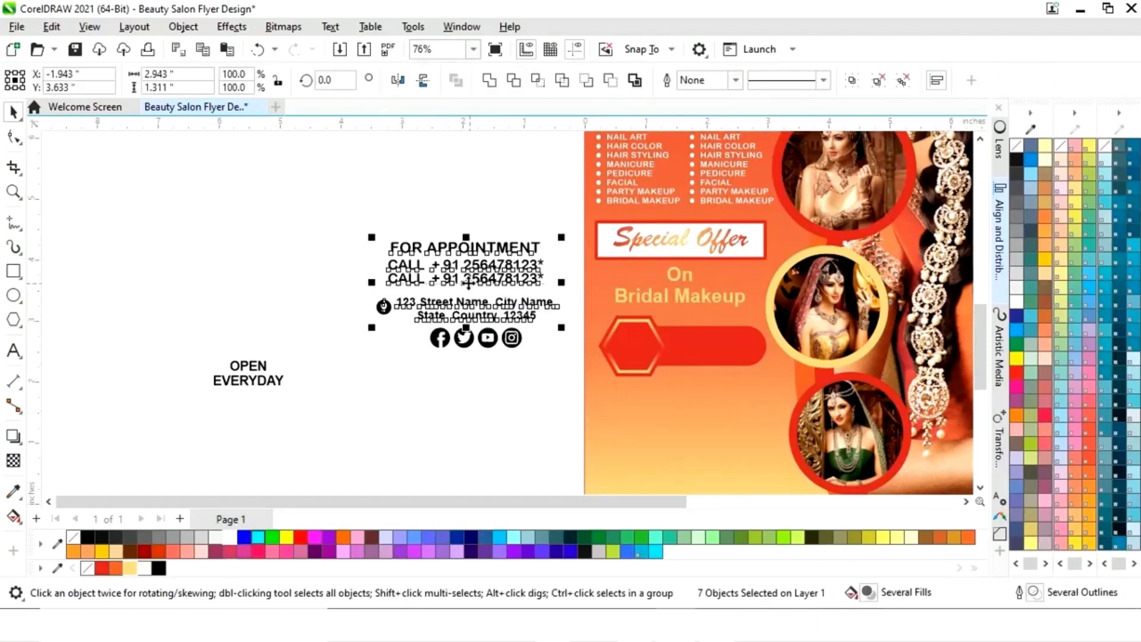
drag(469, 284, 688, 426)
click(672, 418)
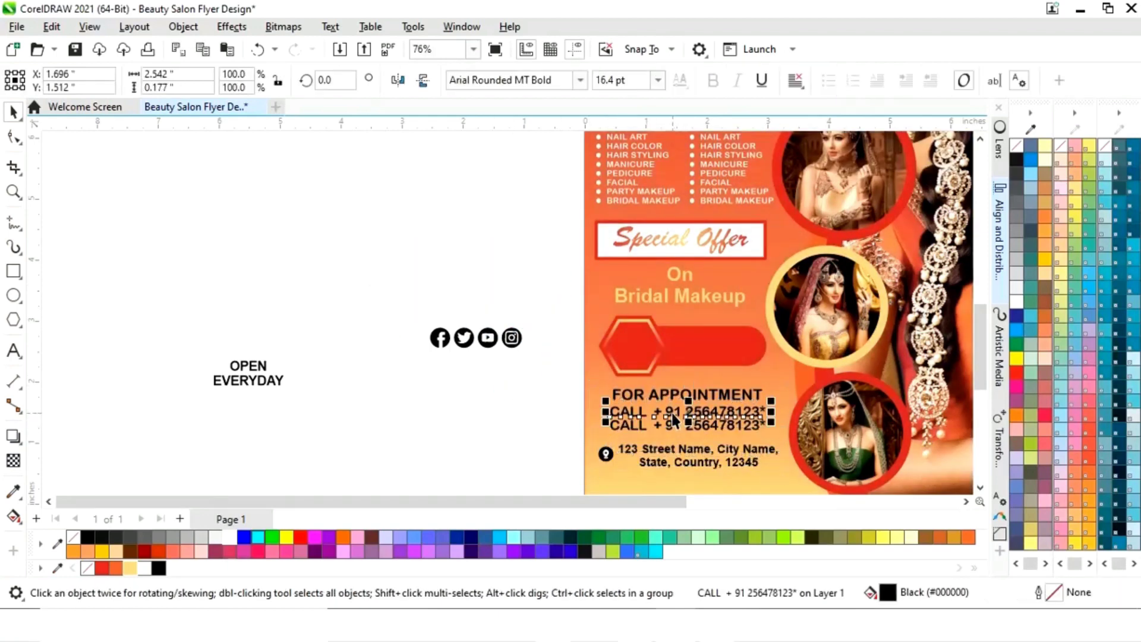
Colour the appointment heading, phone lines, address text and location pin with the document's red.
drag(562, 378, 769, 439)
shift+click(695, 457)
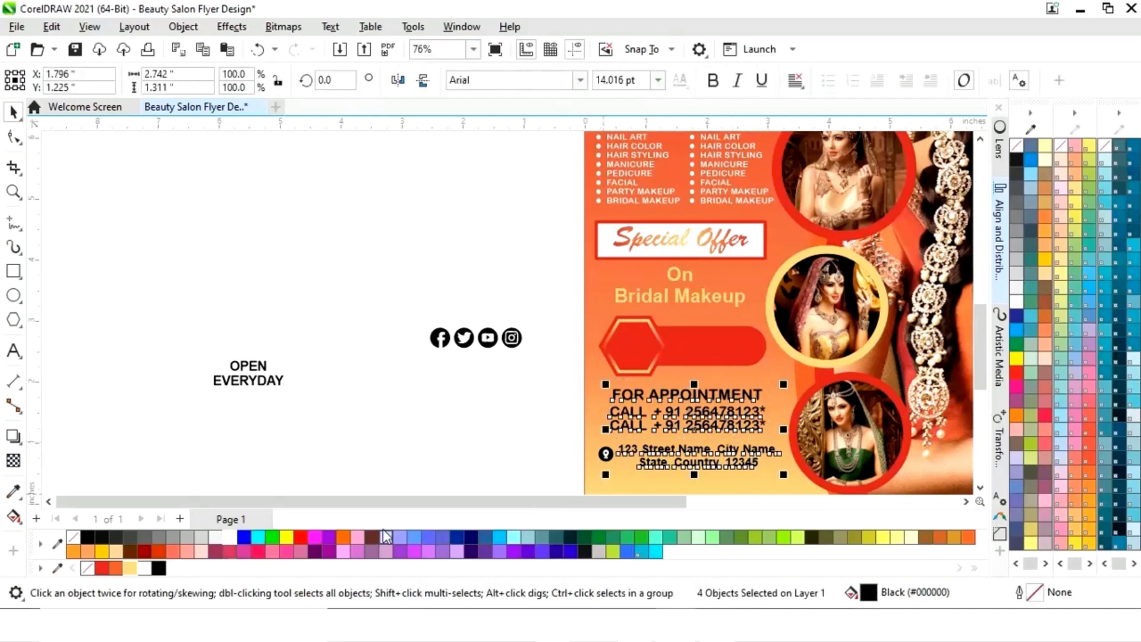
scroll(525, 369, up, 2)
click(526, 368)
drag(747, 255, 751, 259)
Place the social media icons centred beneath the address and fill them with the document's red.
drag(630, 226, 958, 452)
click(965, 501)
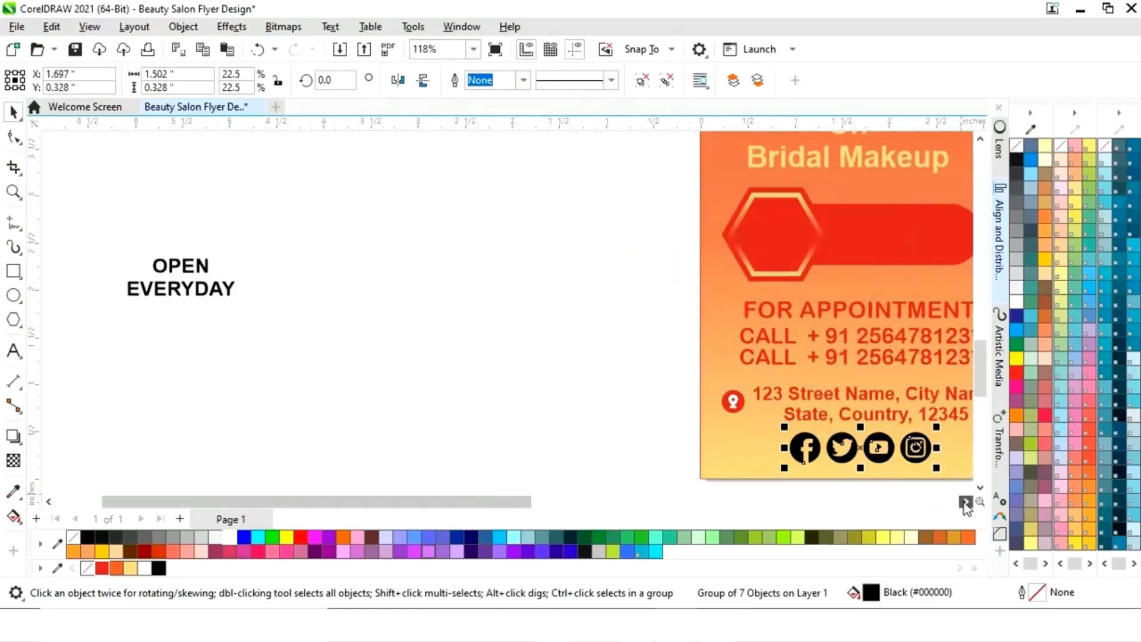
click(965, 501)
shift+click(826, 421)
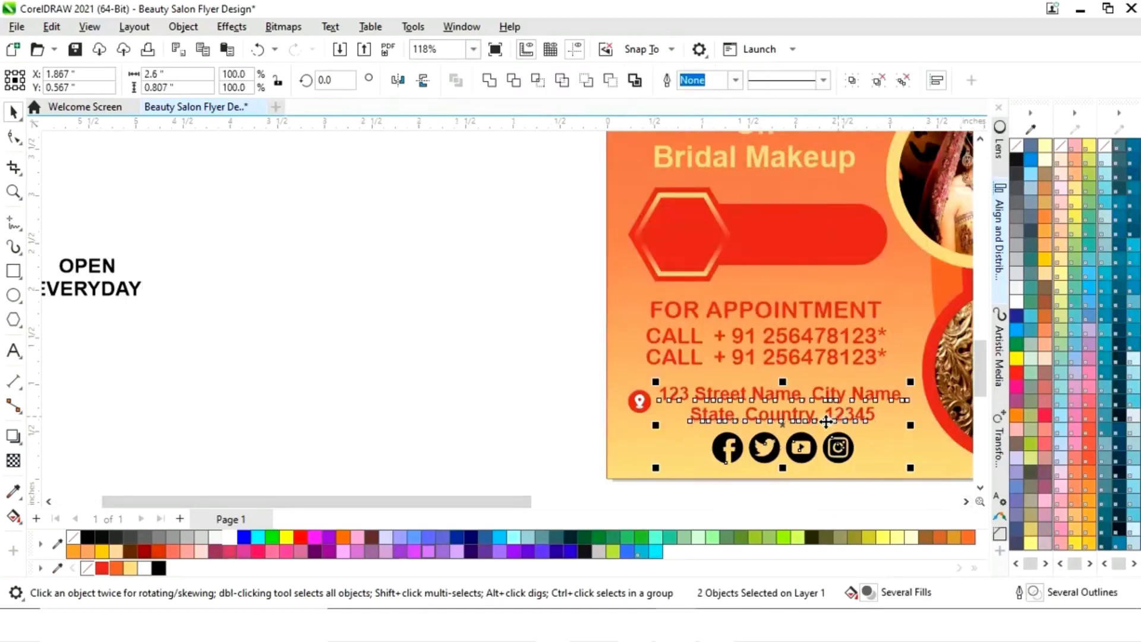
click(550, 432)
click(779, 455)
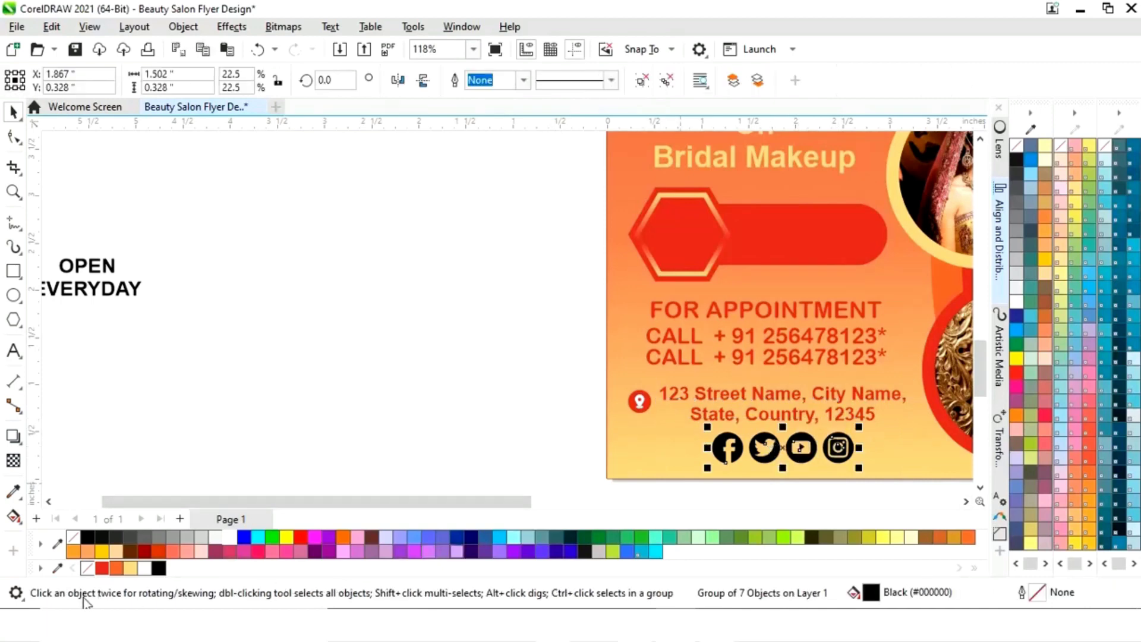
Place the "OPEN EVERYDAY" text inside the badge's red bar and fill it with the document's pale yellow.
click(89, 280)
drag(89, 279, 819, 237)
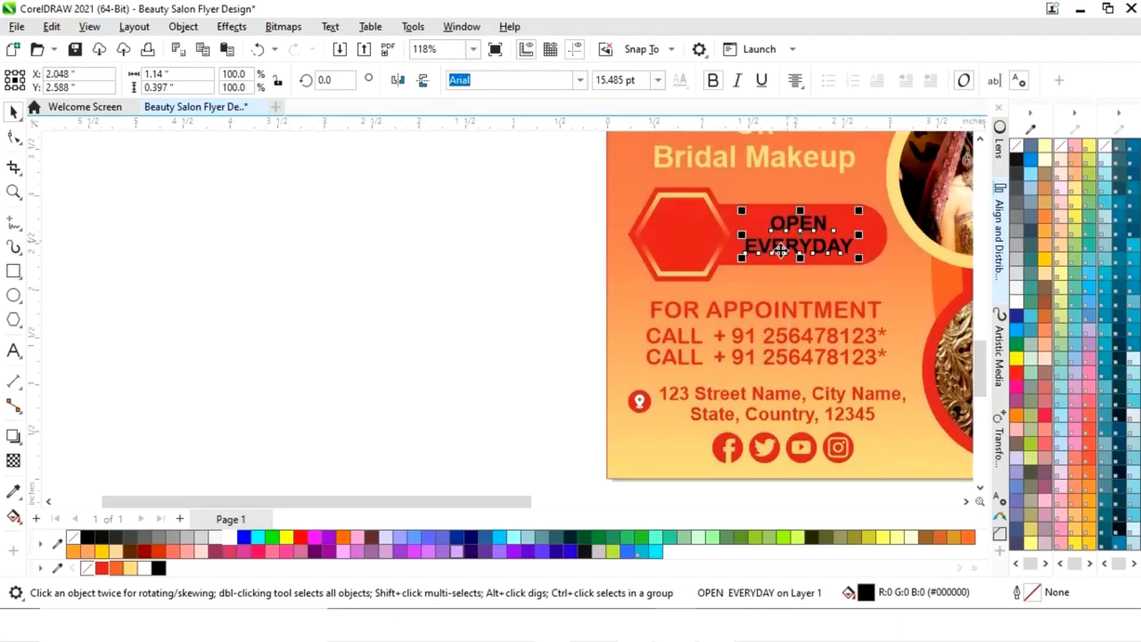
click(130, 568)
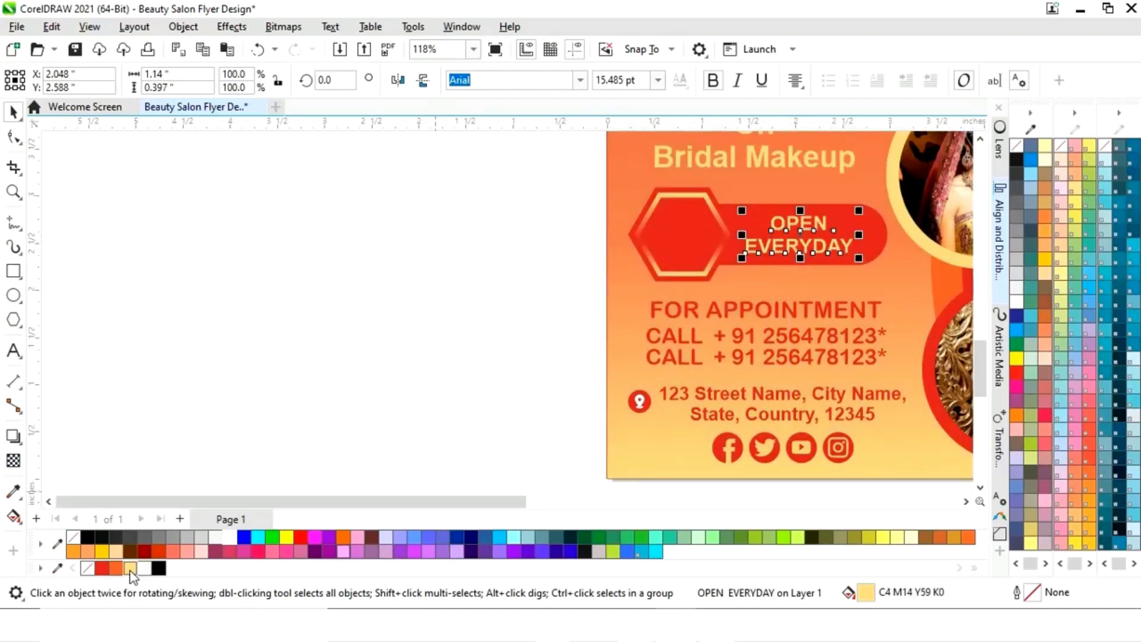
click(552, 346)
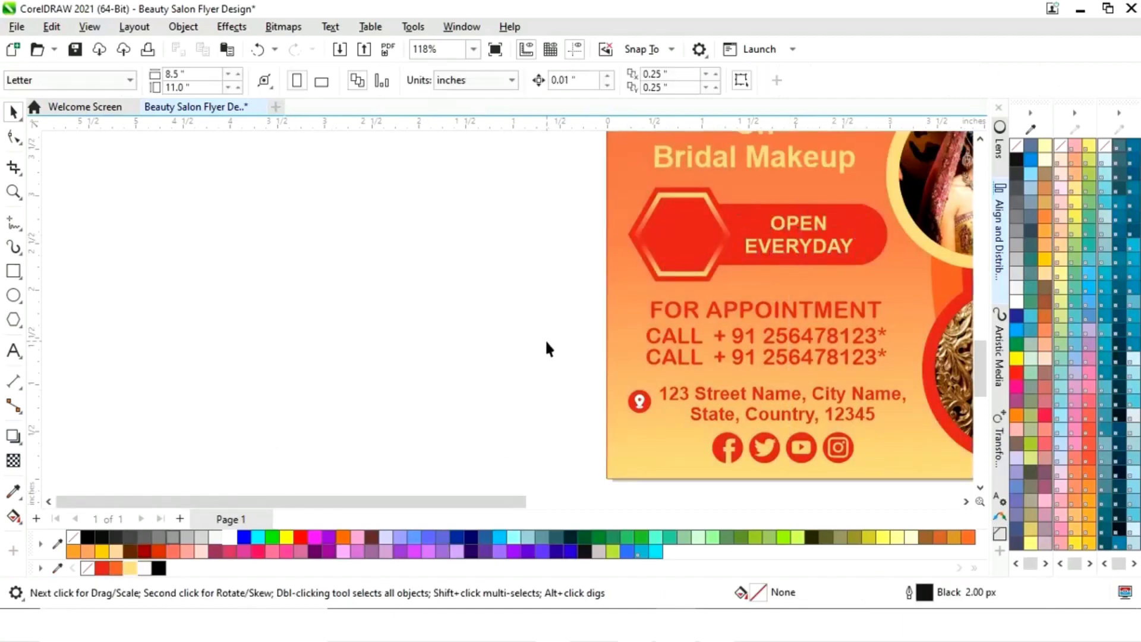
Copy the logo's woman emblem into the badge's hexagon, scale it down and centre it within the yellow outline.
key(shift+F4)
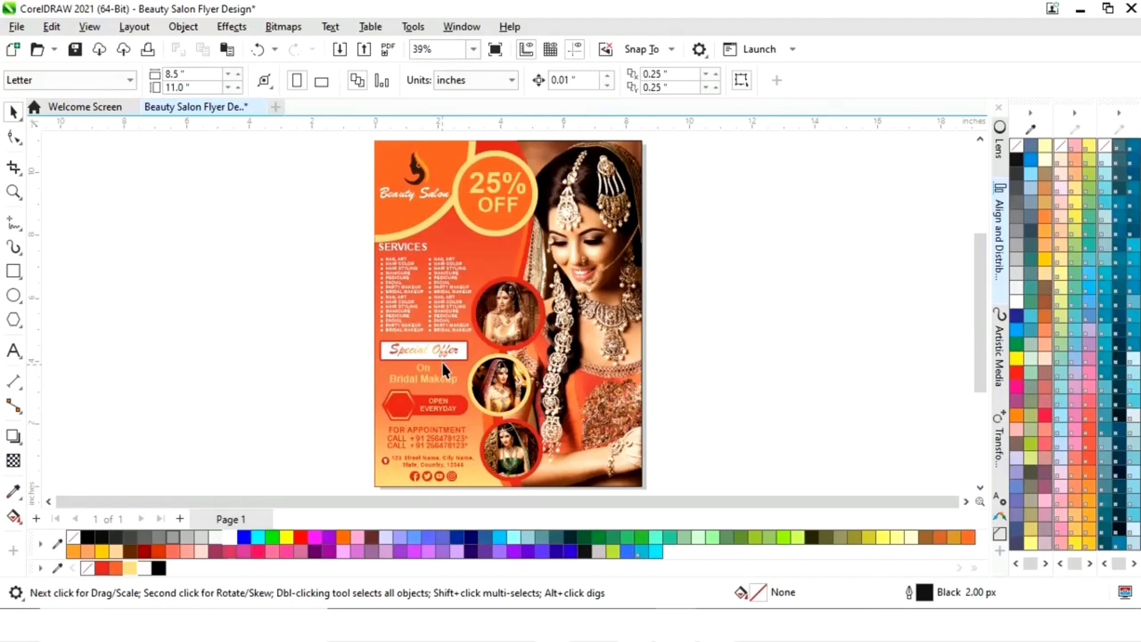
drag(422, 179, 399, 409)
key(z)
drag(362, 371, 469, 440)
drag(498, 233, 466, 276)
shift+click(473, 314)
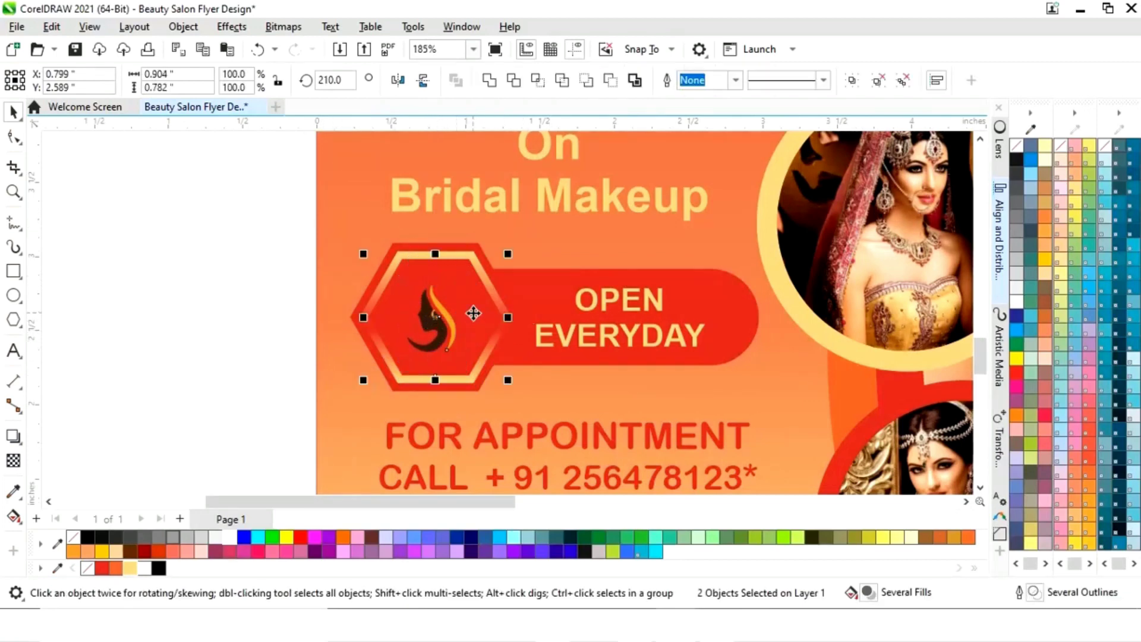
click(272, 323)
Enlarge the woman emblem slightly inside the badge's hexagon.
click(452, 321)
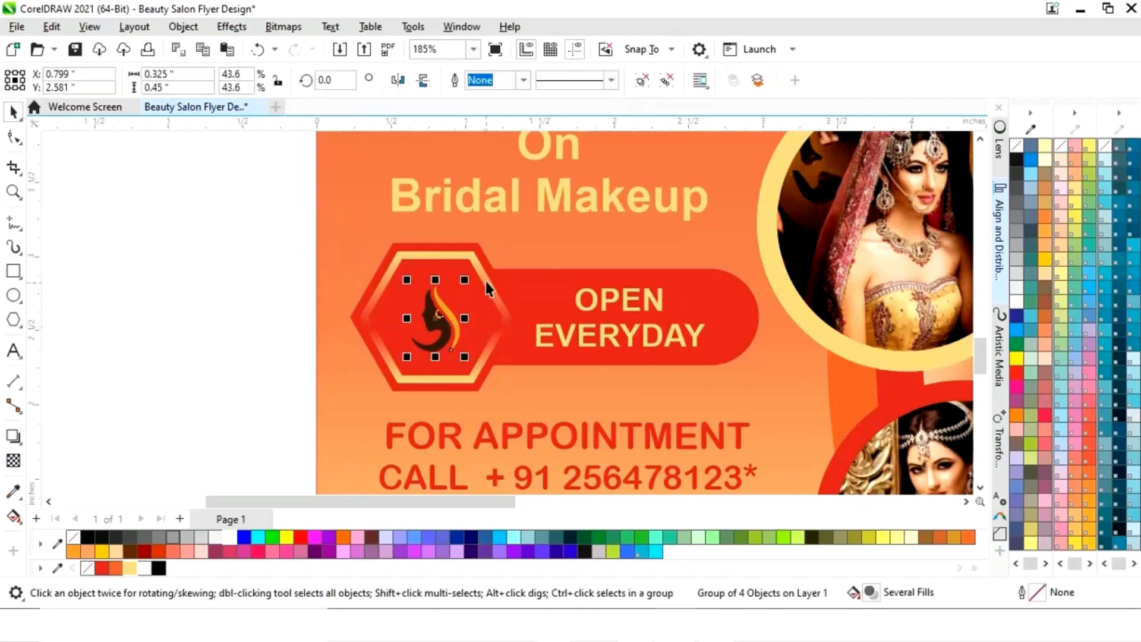
drag(466, 276, 476, 274)
click(336, 316)
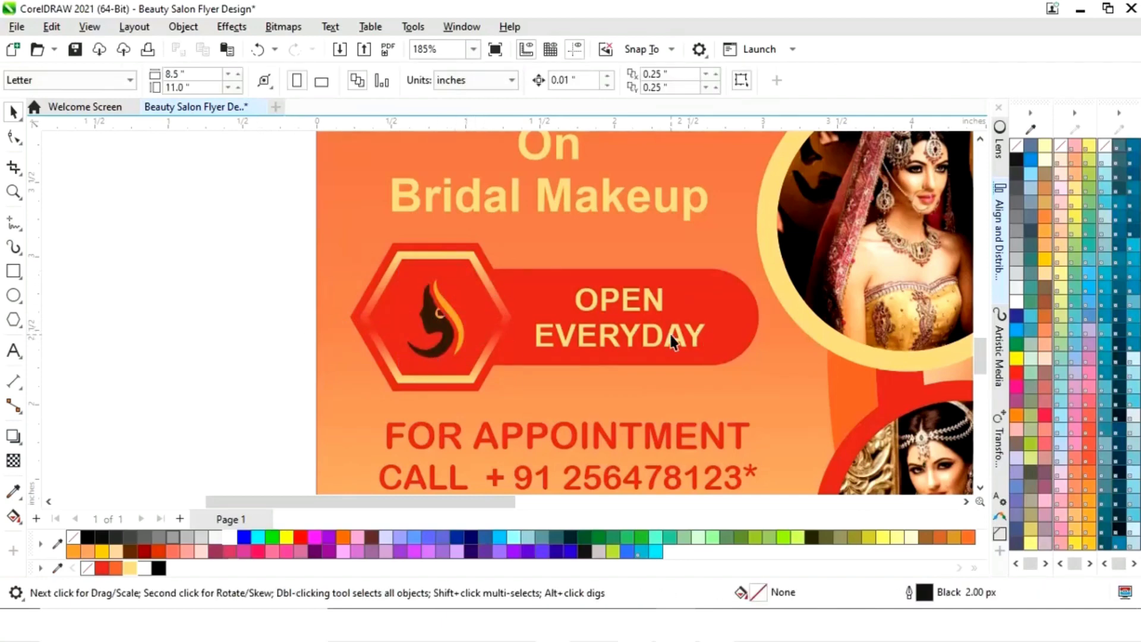
Add a drop shadow to the yellow-ringed "25% OFF" circle, running straight down from its top edge.
key(shift+F4)
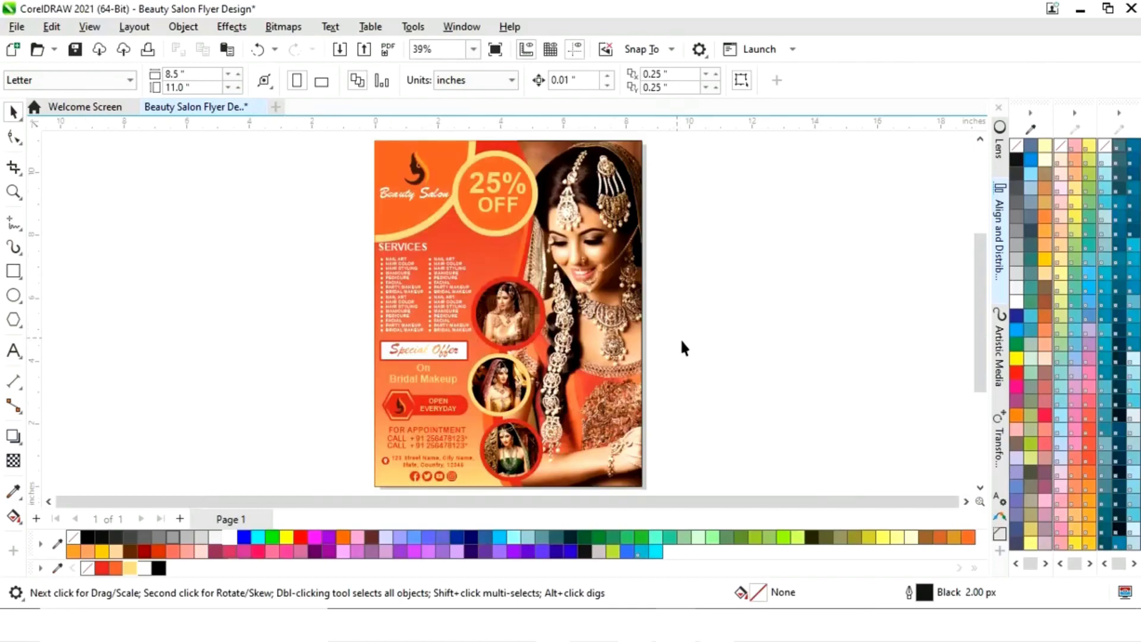
click(537, 214)
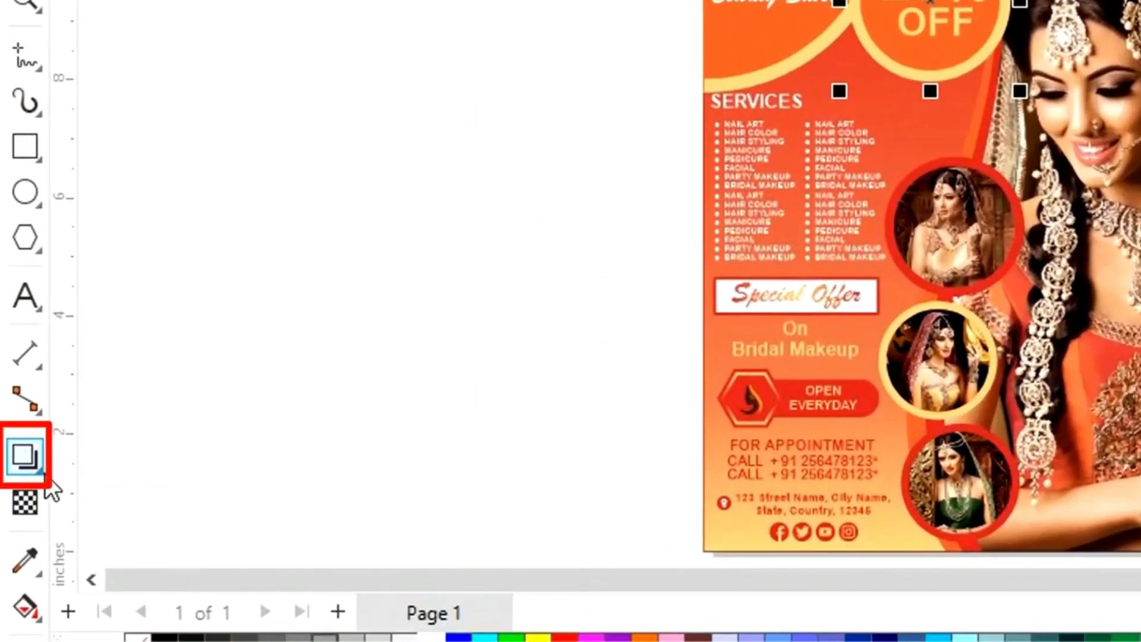
click(15, 438)
click(133, 462)
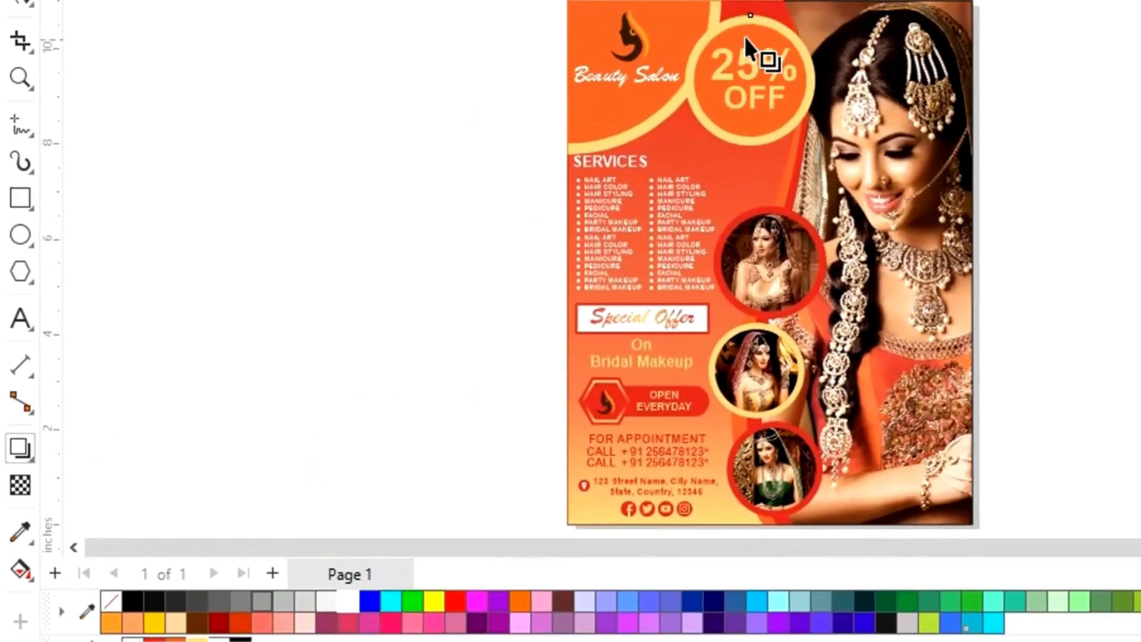
drag(496, 150, 496, 246)
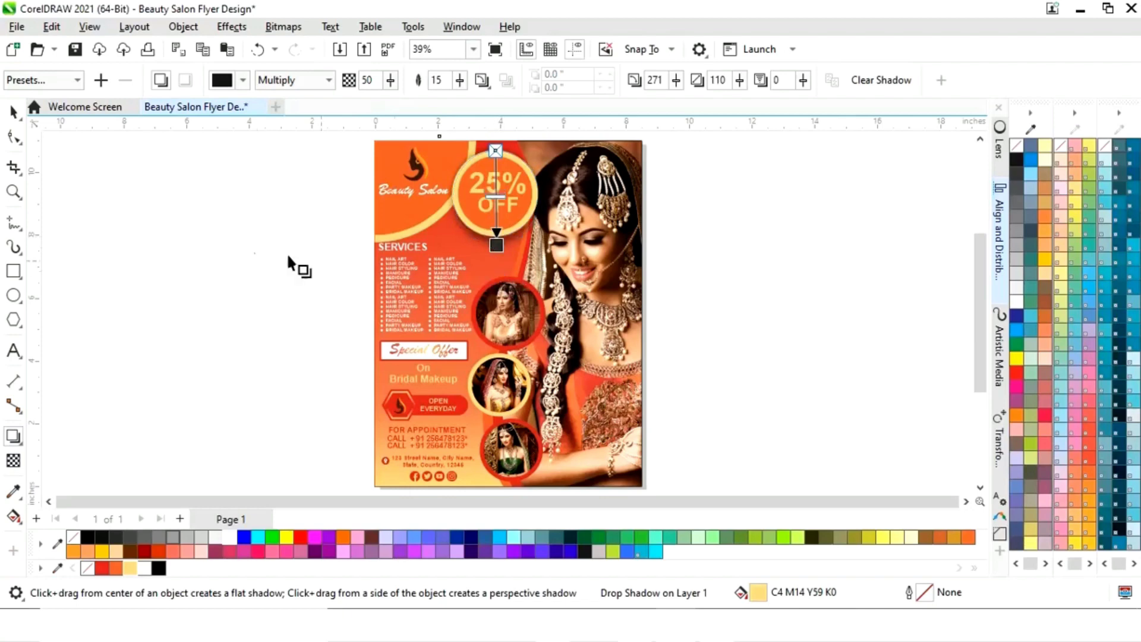
Add a drop shadow to the red-outlined "Special Offer" box, running straight down from its top edge.
click(13, 111)
click(298, 317)
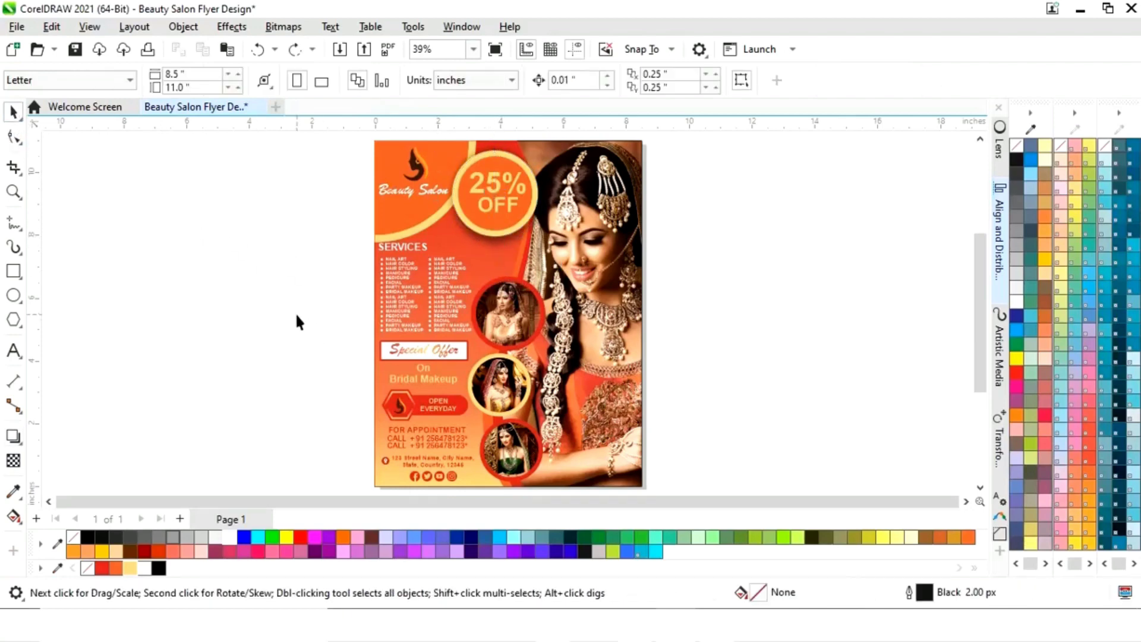
click(469, 363)
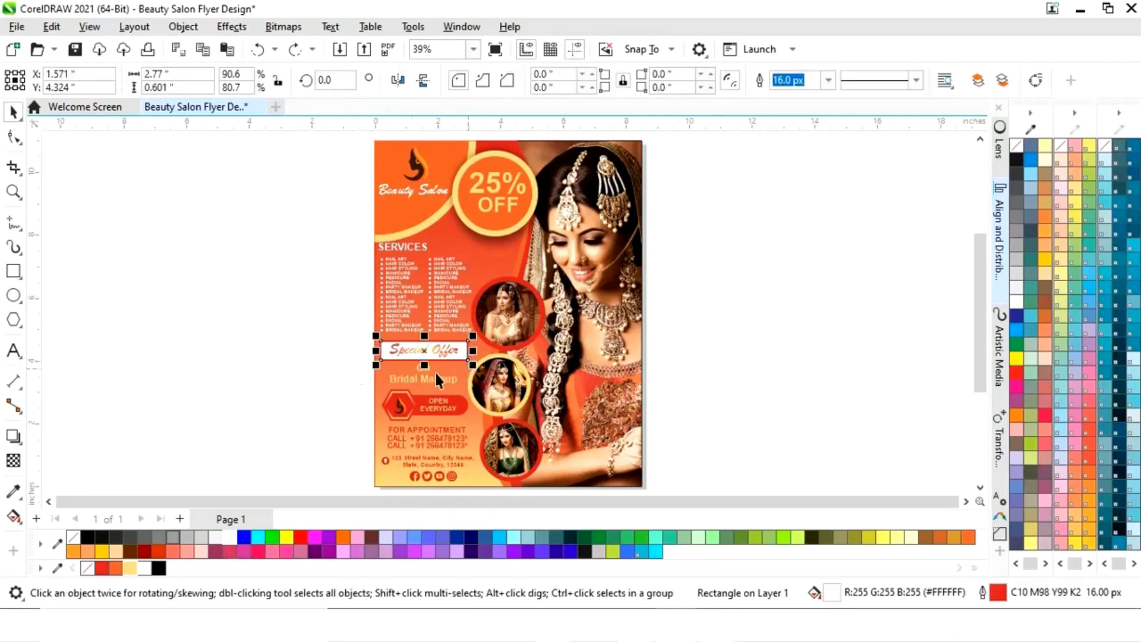
click(13, 439)
drag(424, 343, 424, 368)
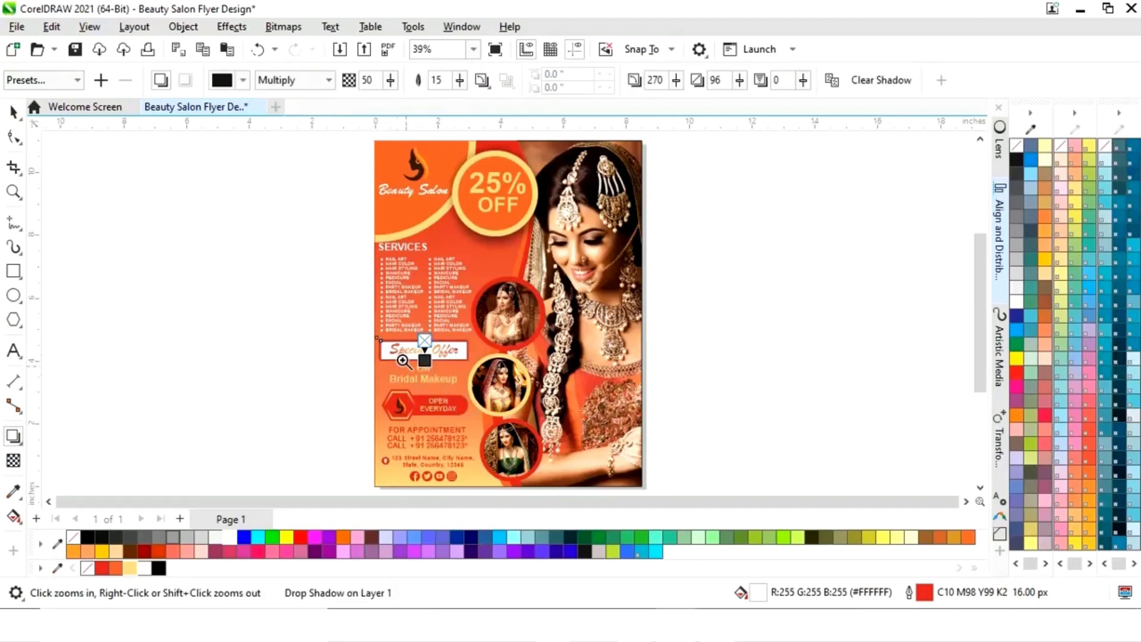
drag(529, 392, 529, 393)
drag(413, 343, 414, 358)
click(13, 111)
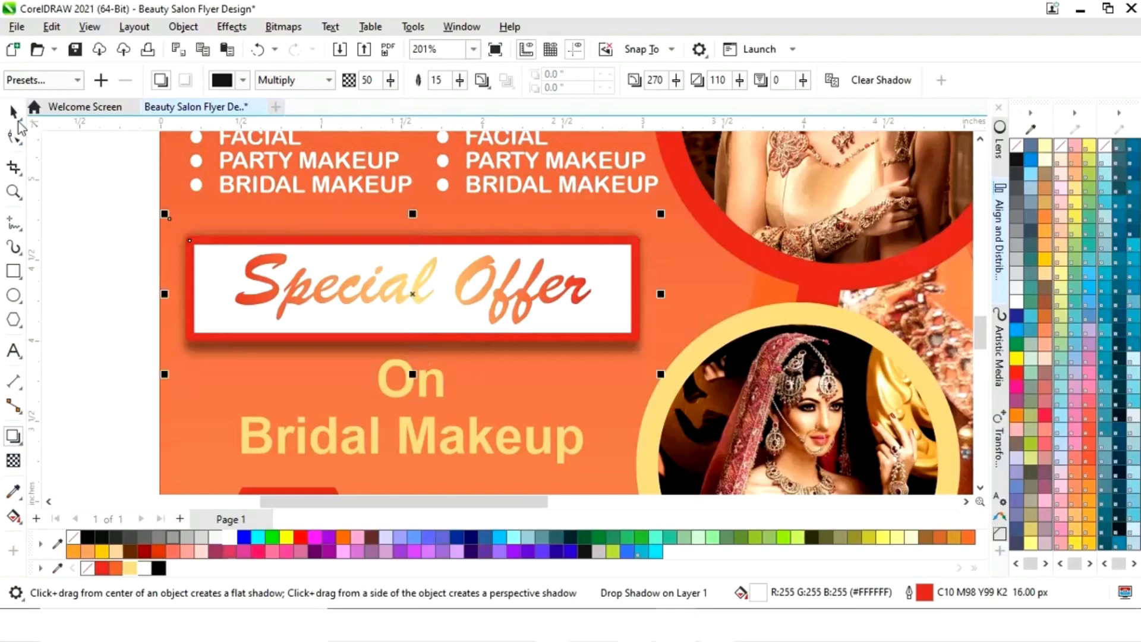
click(115, 288)
Group the "OPEN EVERYDAY" badge's red hexagon and bar, and give them a drop shadow running down from the top edge.
key(shift+F4)
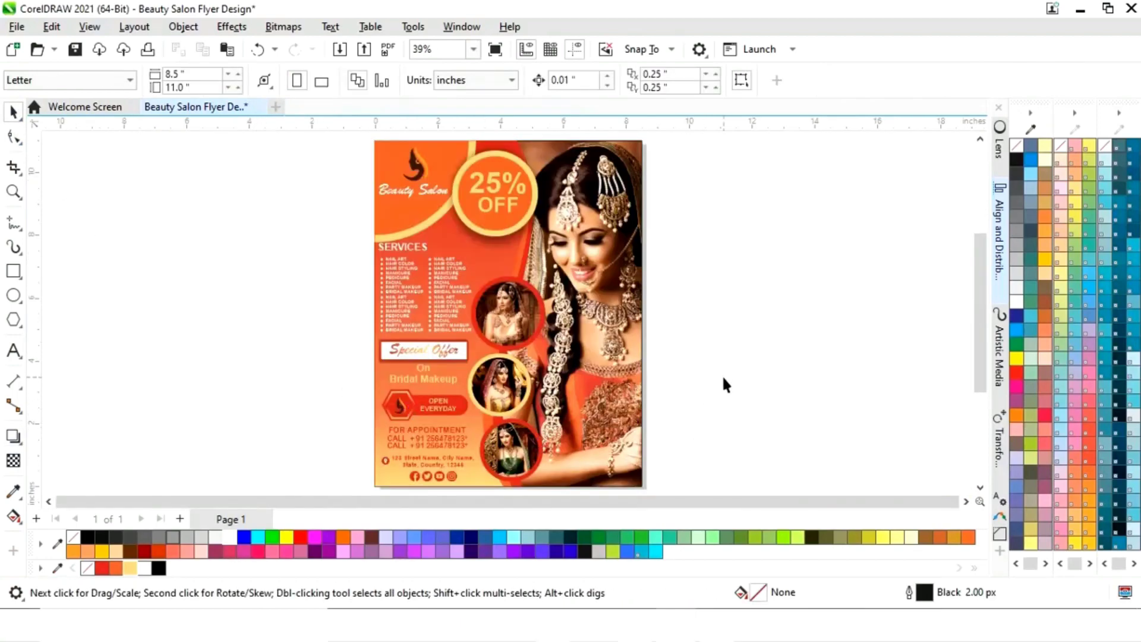
key(z)
drag(346, 380, 548, 446)
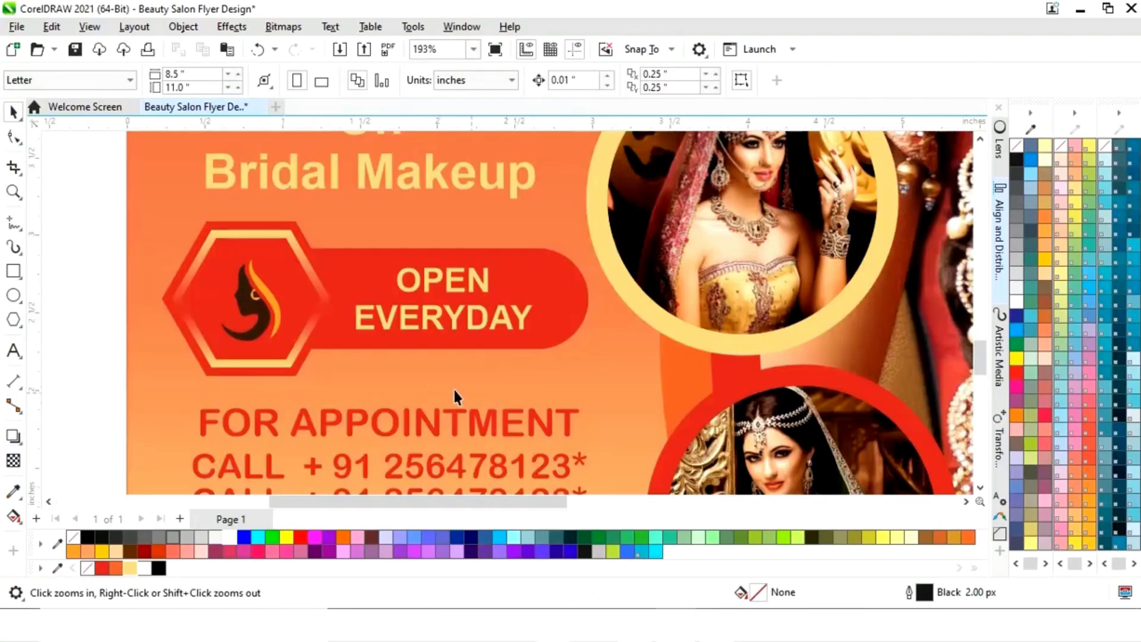
key(space)
click(375, 347)
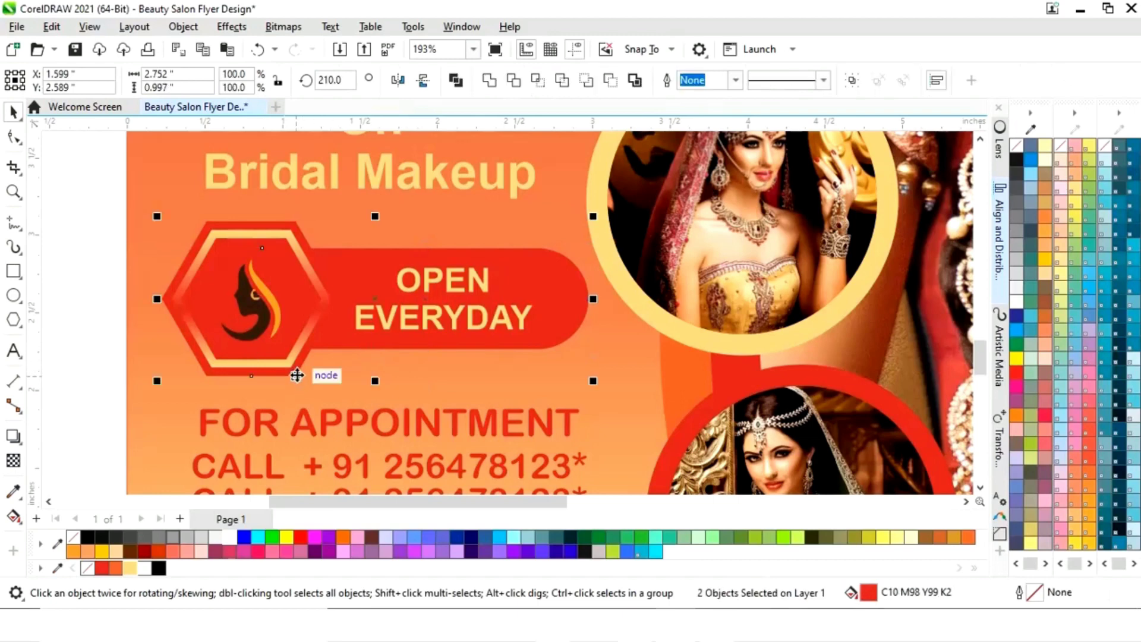
right_click(376, 297)
click(416, 208)
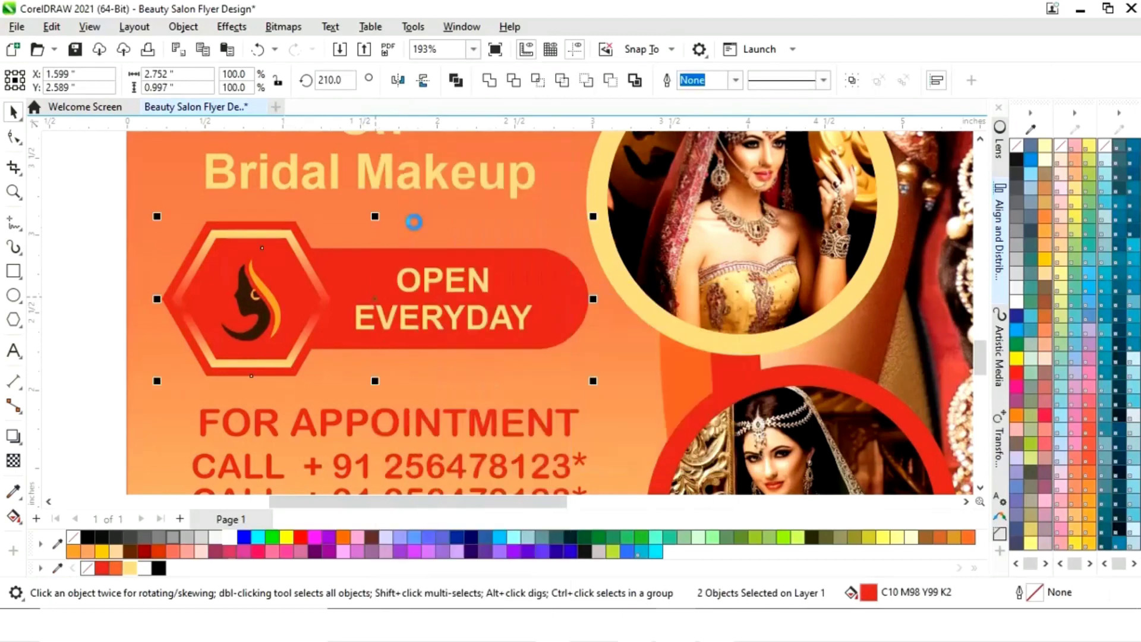
click(14, 437)
drag(375, 222, 370, 384)
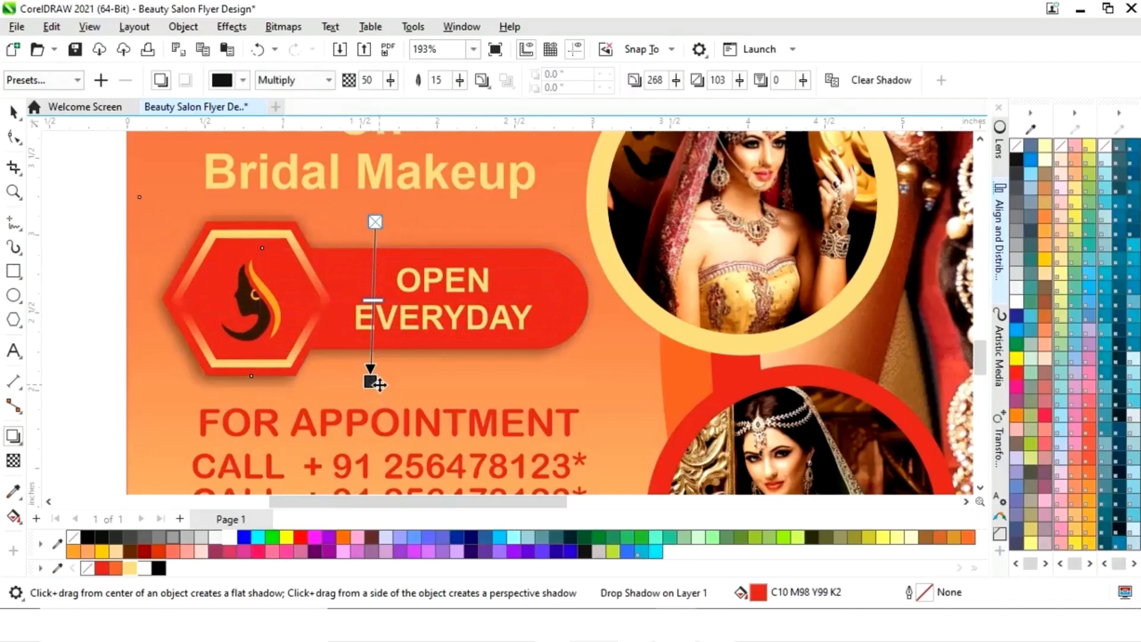
click(14, 114)
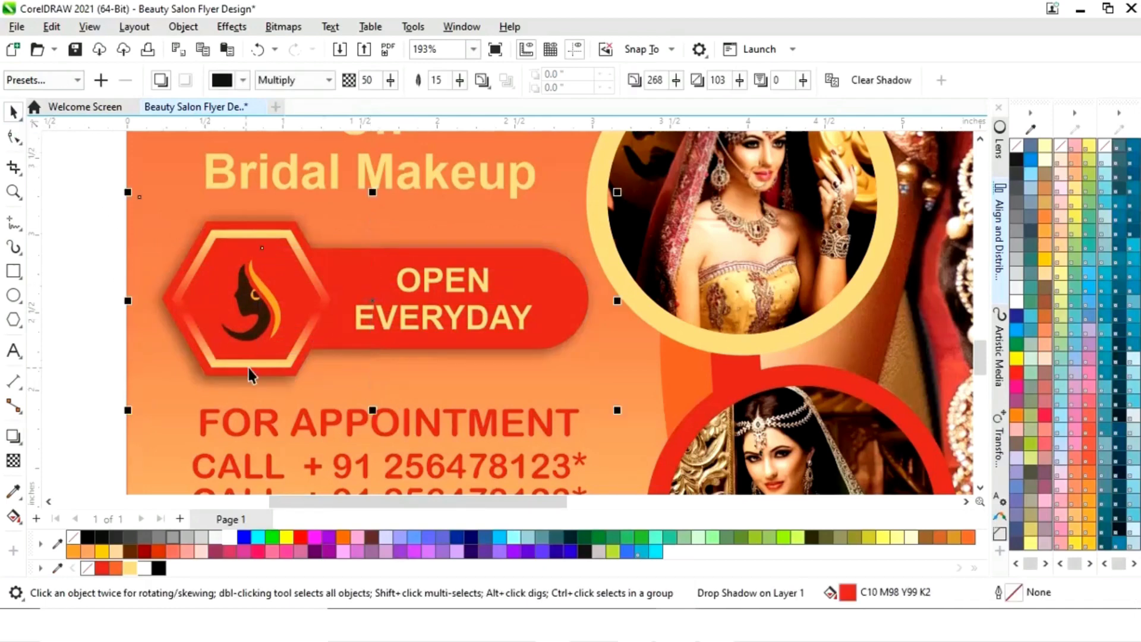
Remove the outline from the page-sized PowerClip rectangle that holds the flyer's background.
key(shift+F4)
click(814, 379)
click(639, 387)
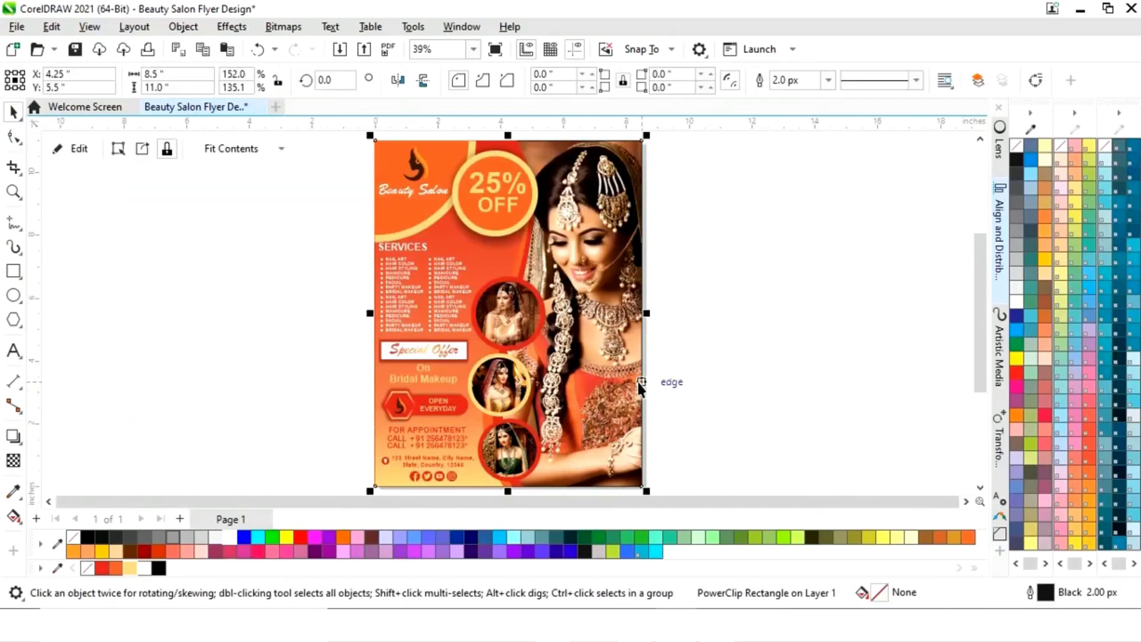
click(686, 428)
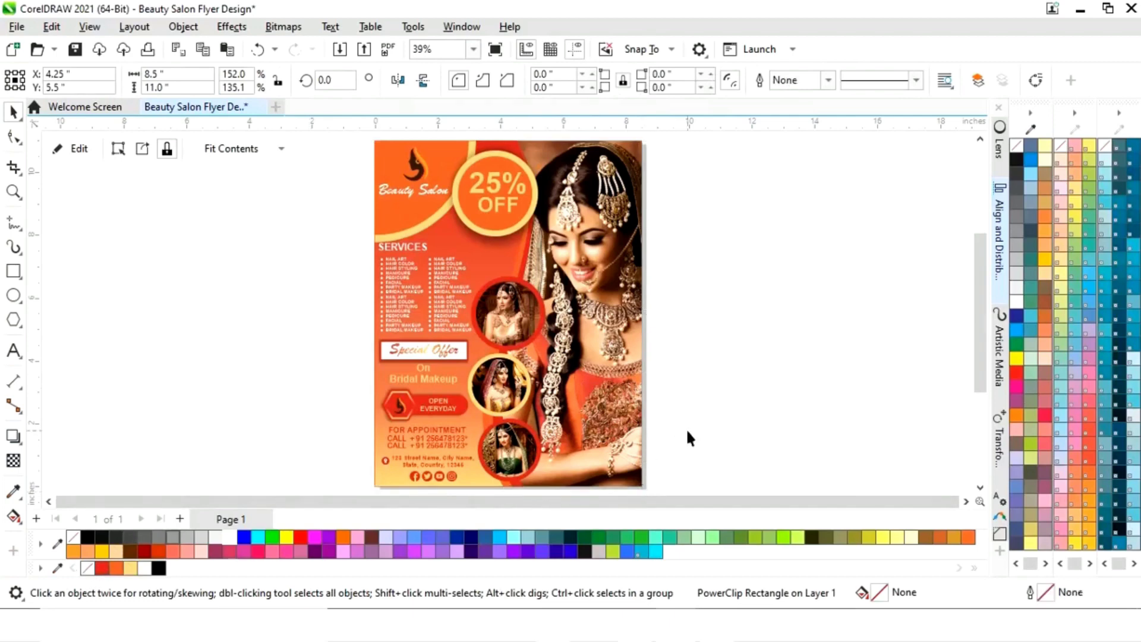